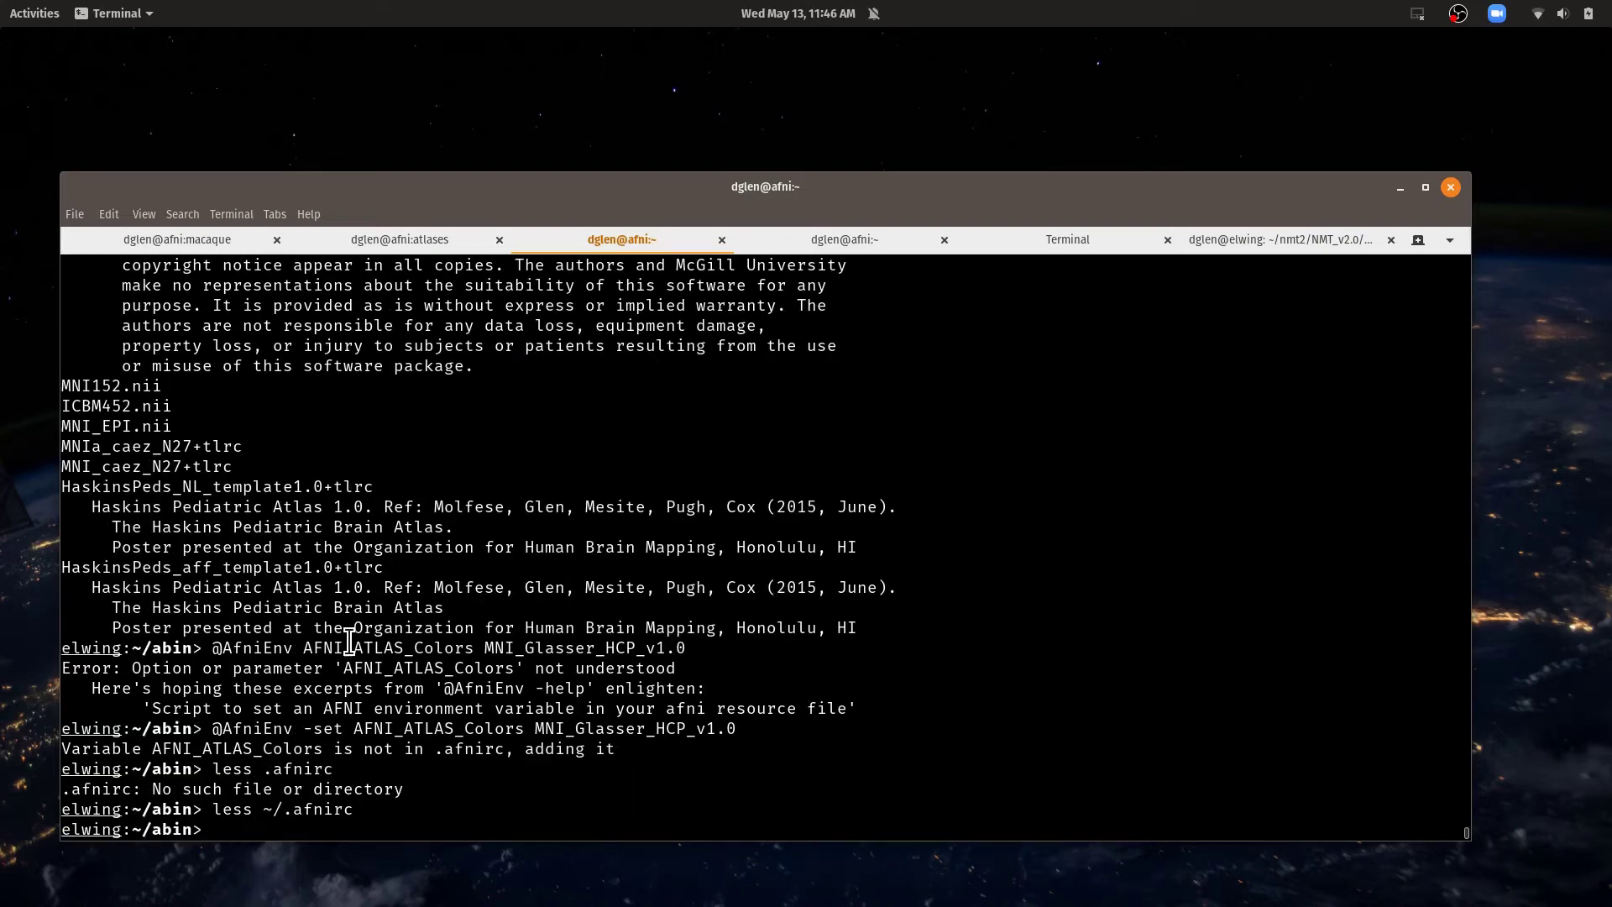
Launch AFNI from the shell with the command afni -XXXnpane 1024.
type("afni -XX")
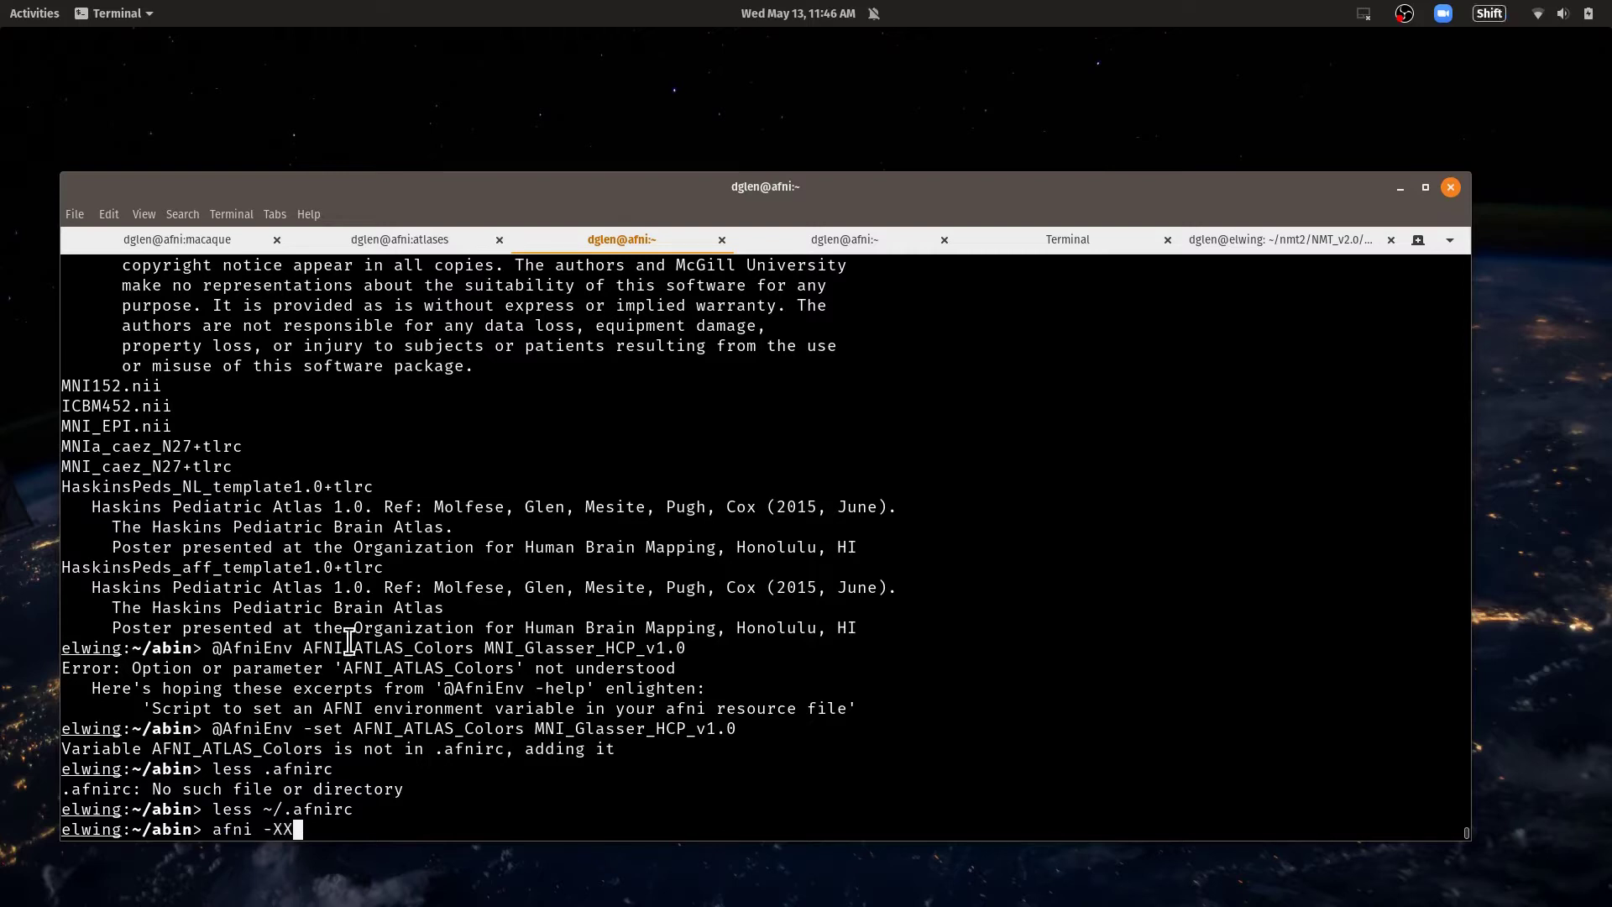
type("Xnp")
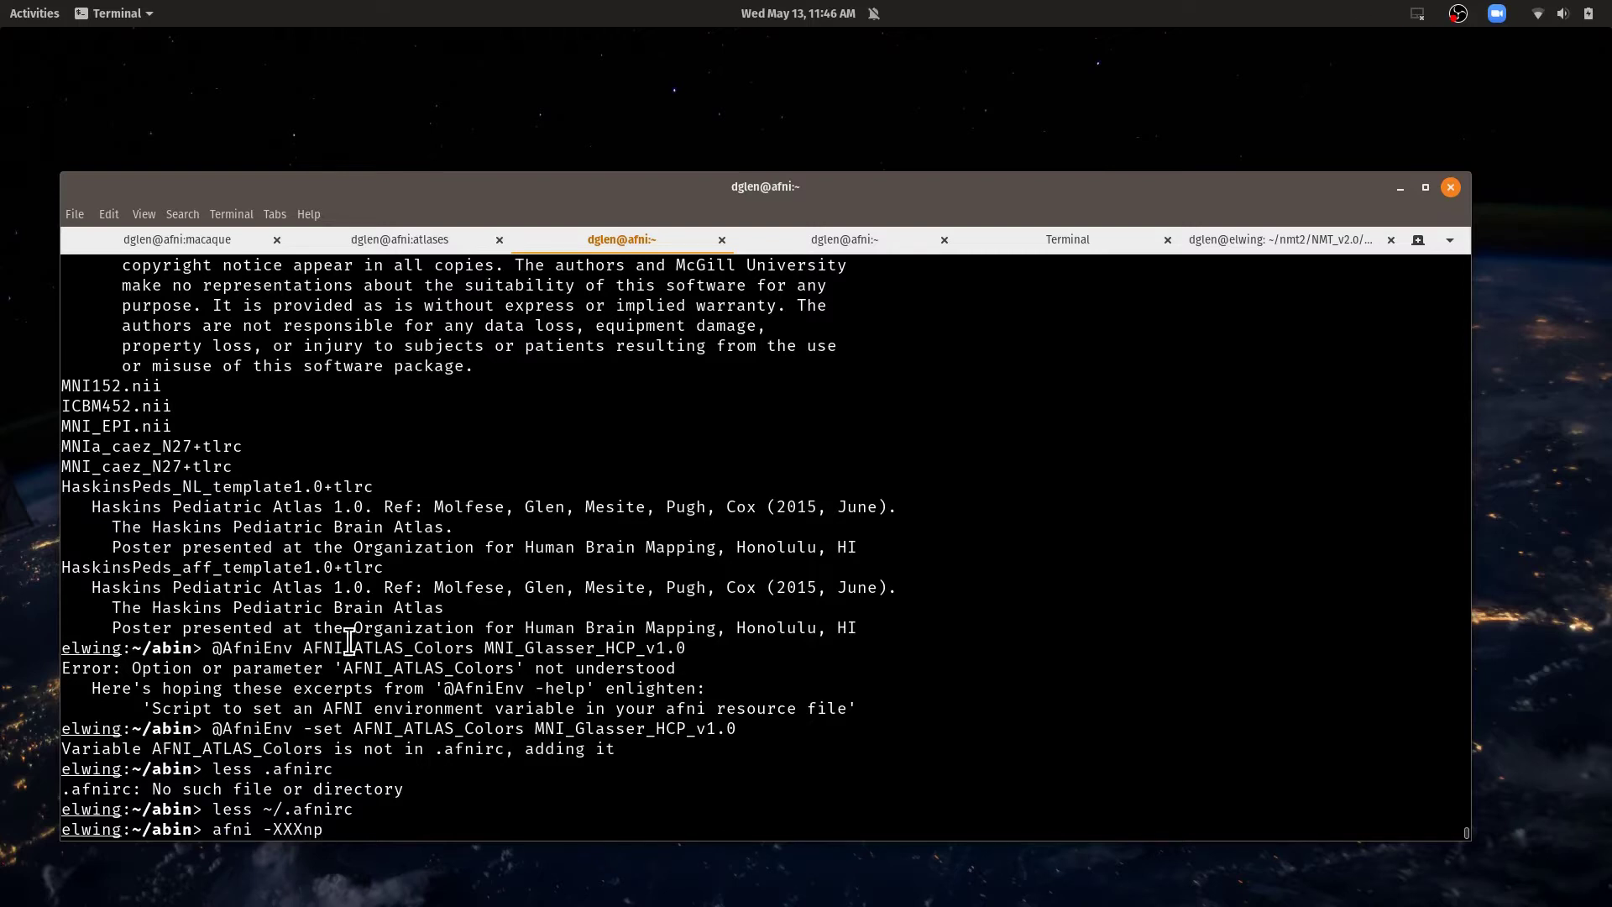
type("ane 1024")
key("Return")
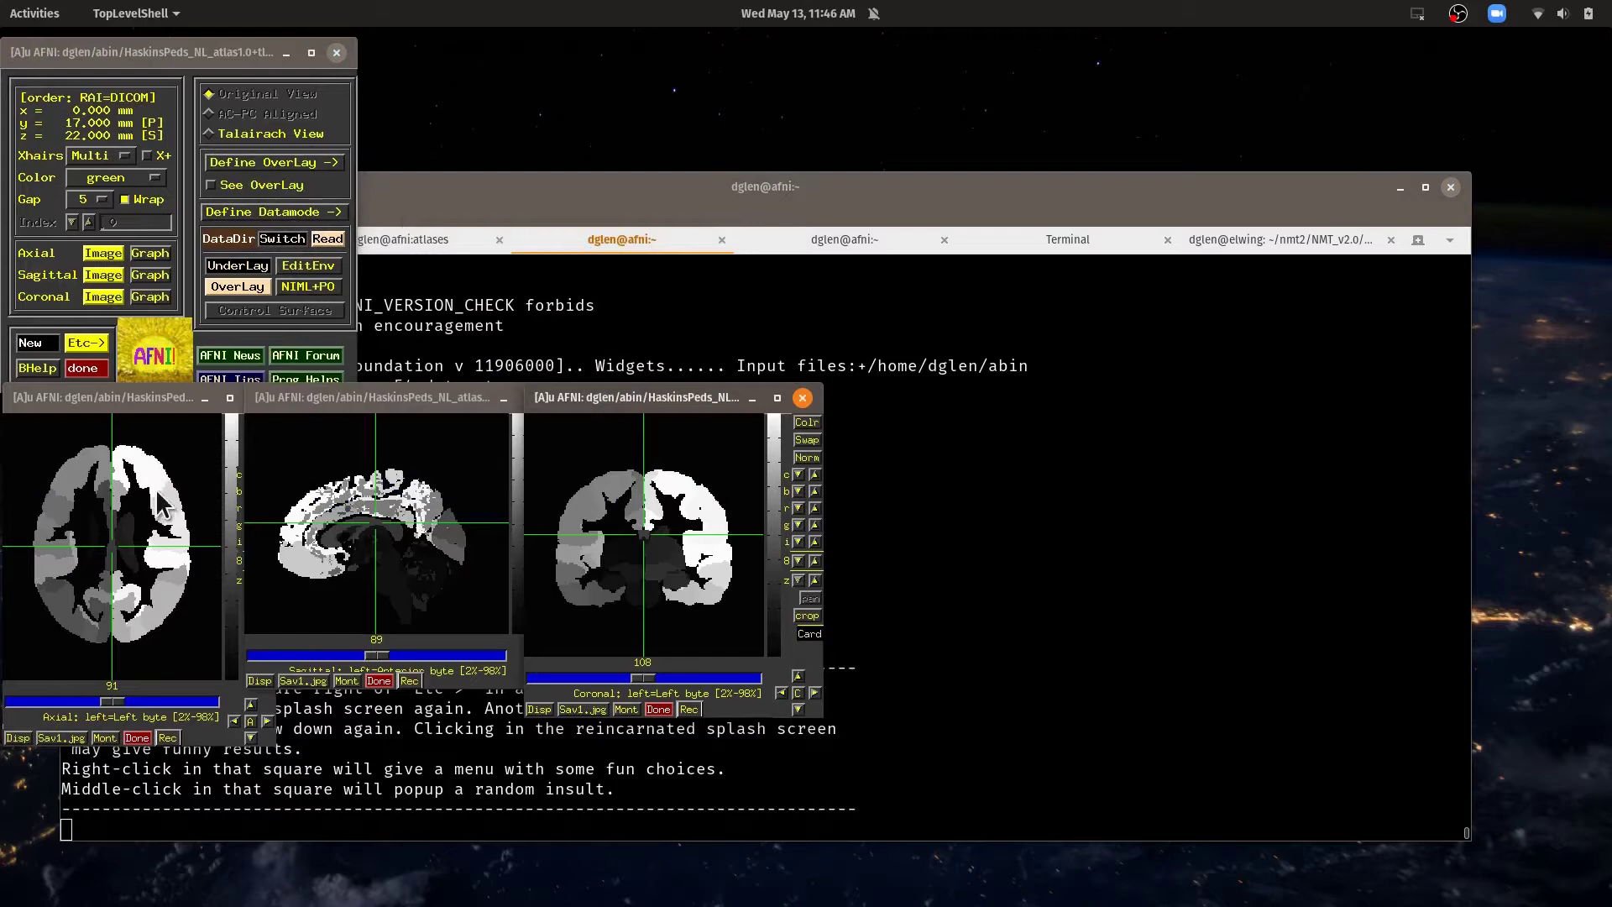
Choose MNI152_2009_template_SSW.nii.gz as the underlay, after trying MNI152_T1_2009c and MNI152_2009_template.
left_click(239, 264)
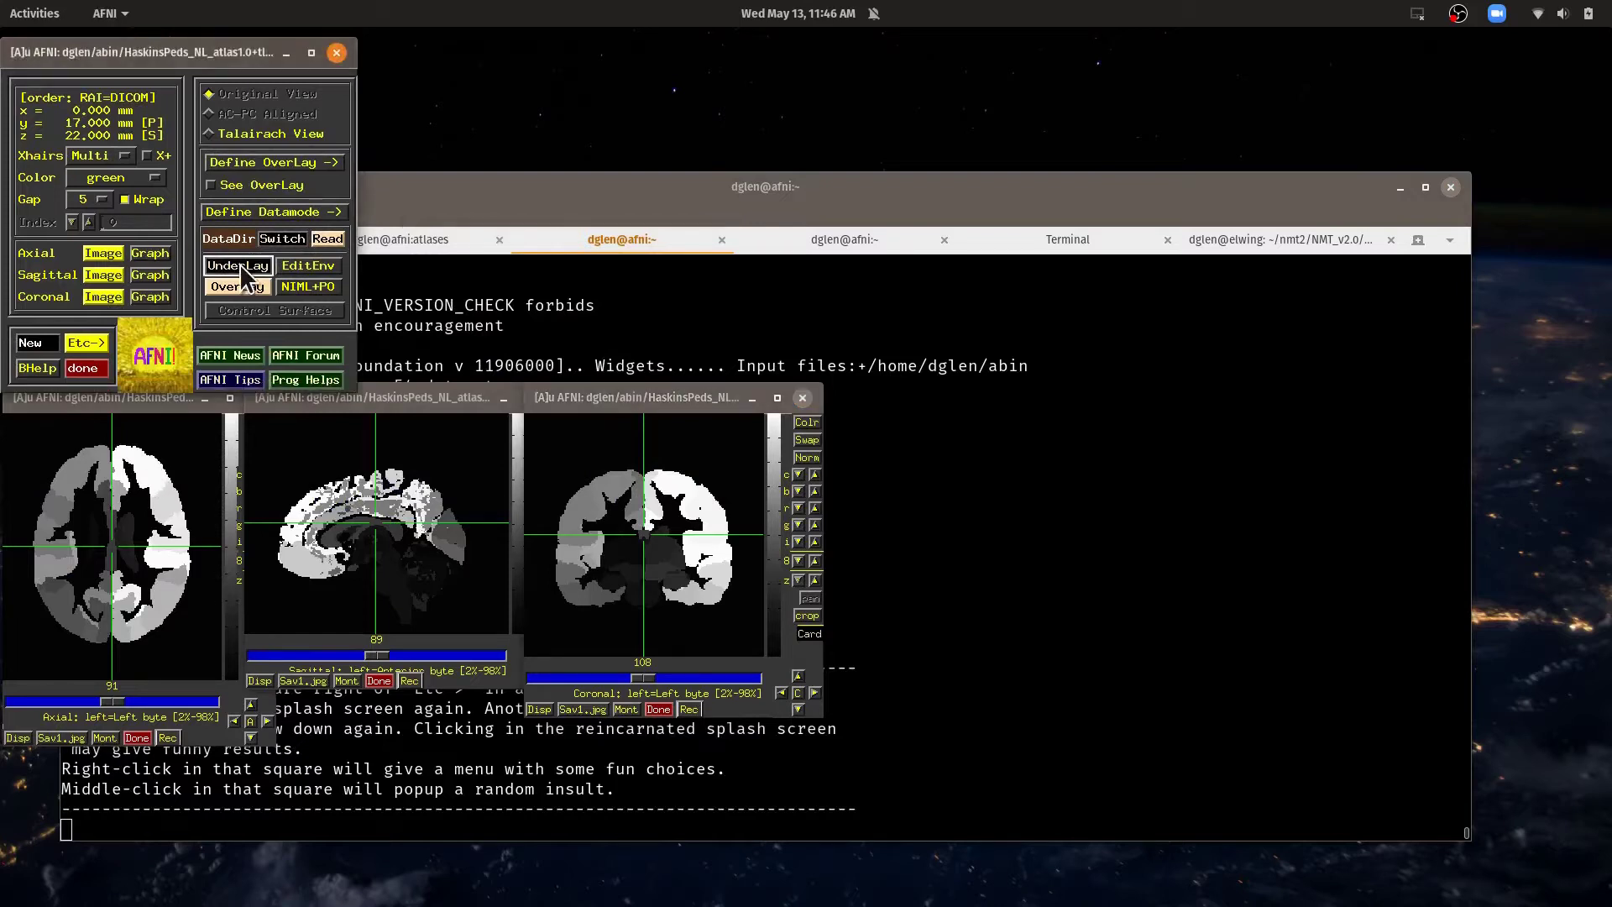
left_click_drag(432, 282, 587, 58)
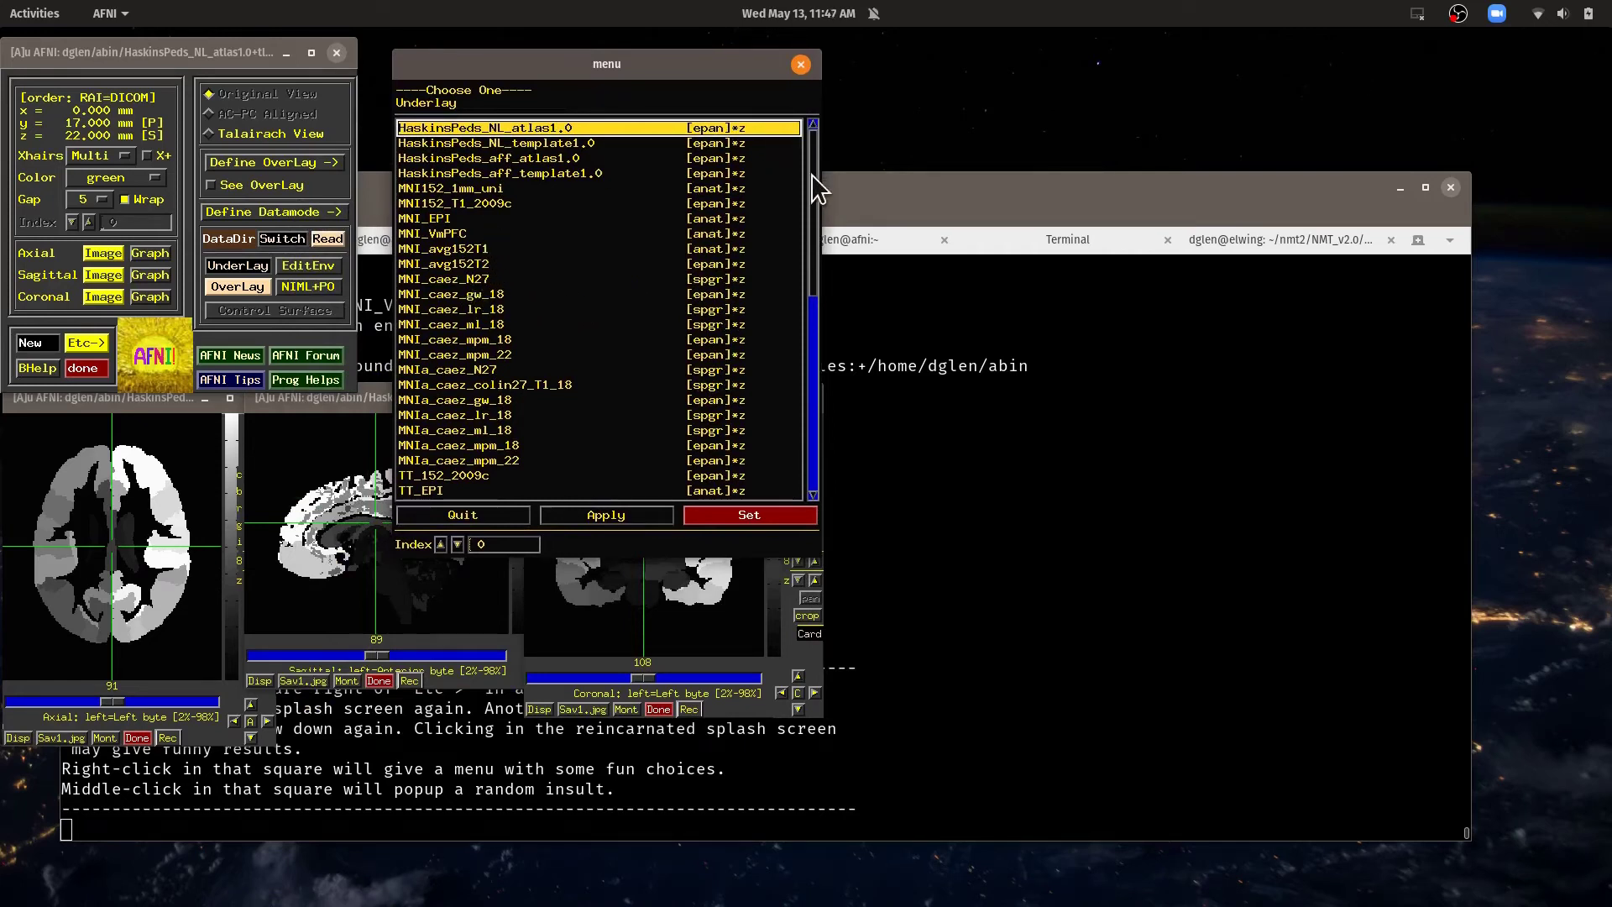
mouse_move(814, 187)
left_mouse_down()
mouse_move(810, 302)
mouse_move(812, 186)
left_mouse_up()
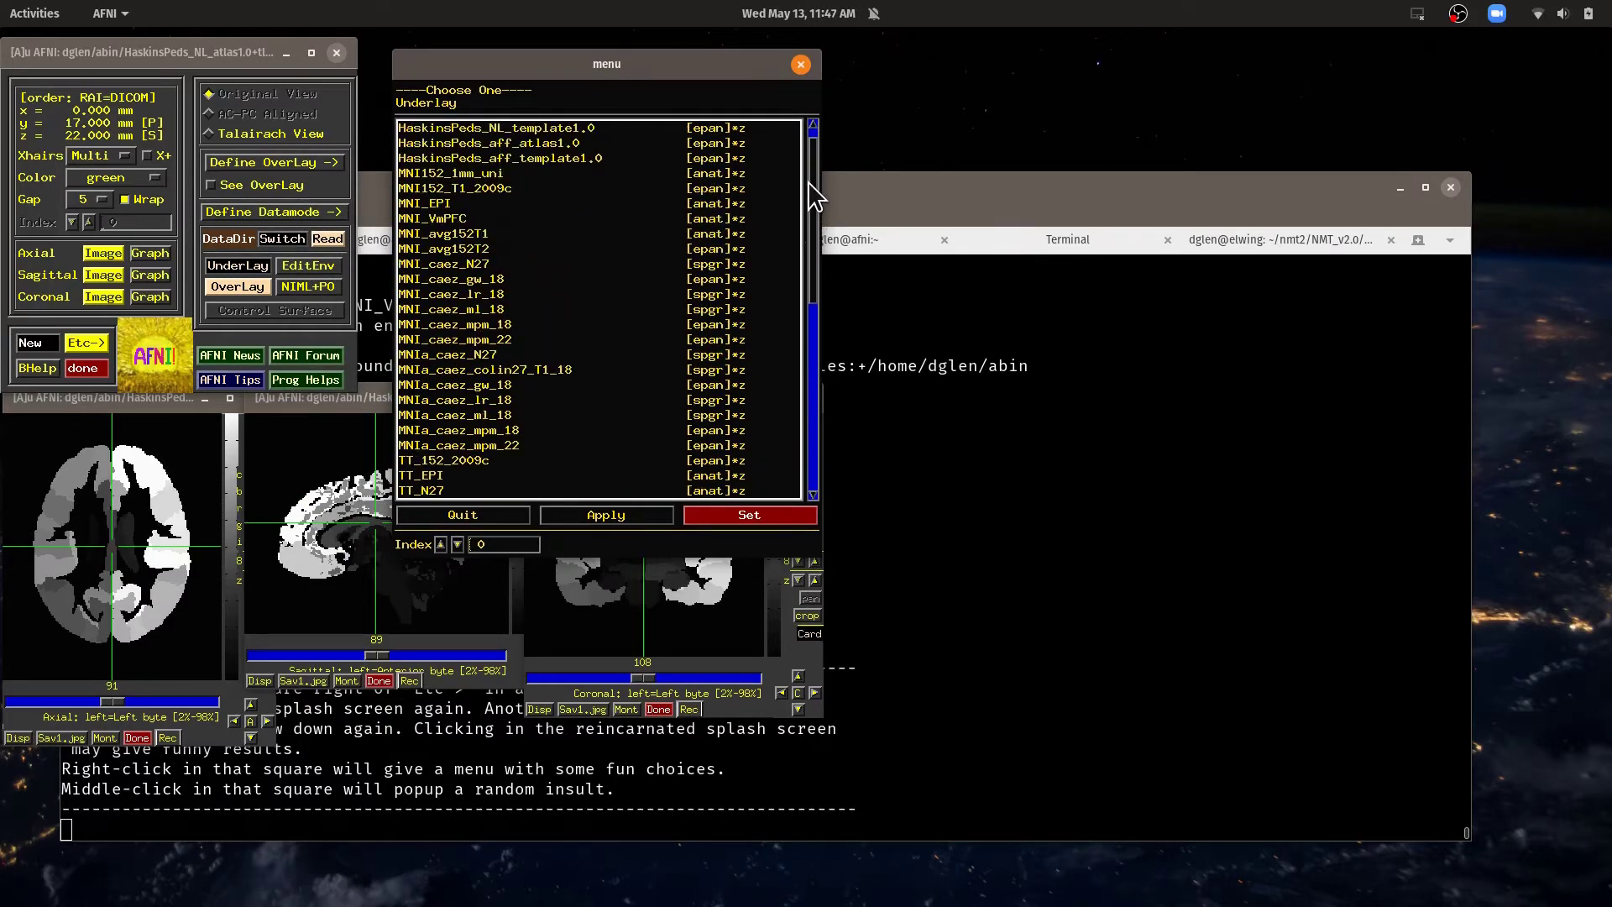
left_click(460, 192)
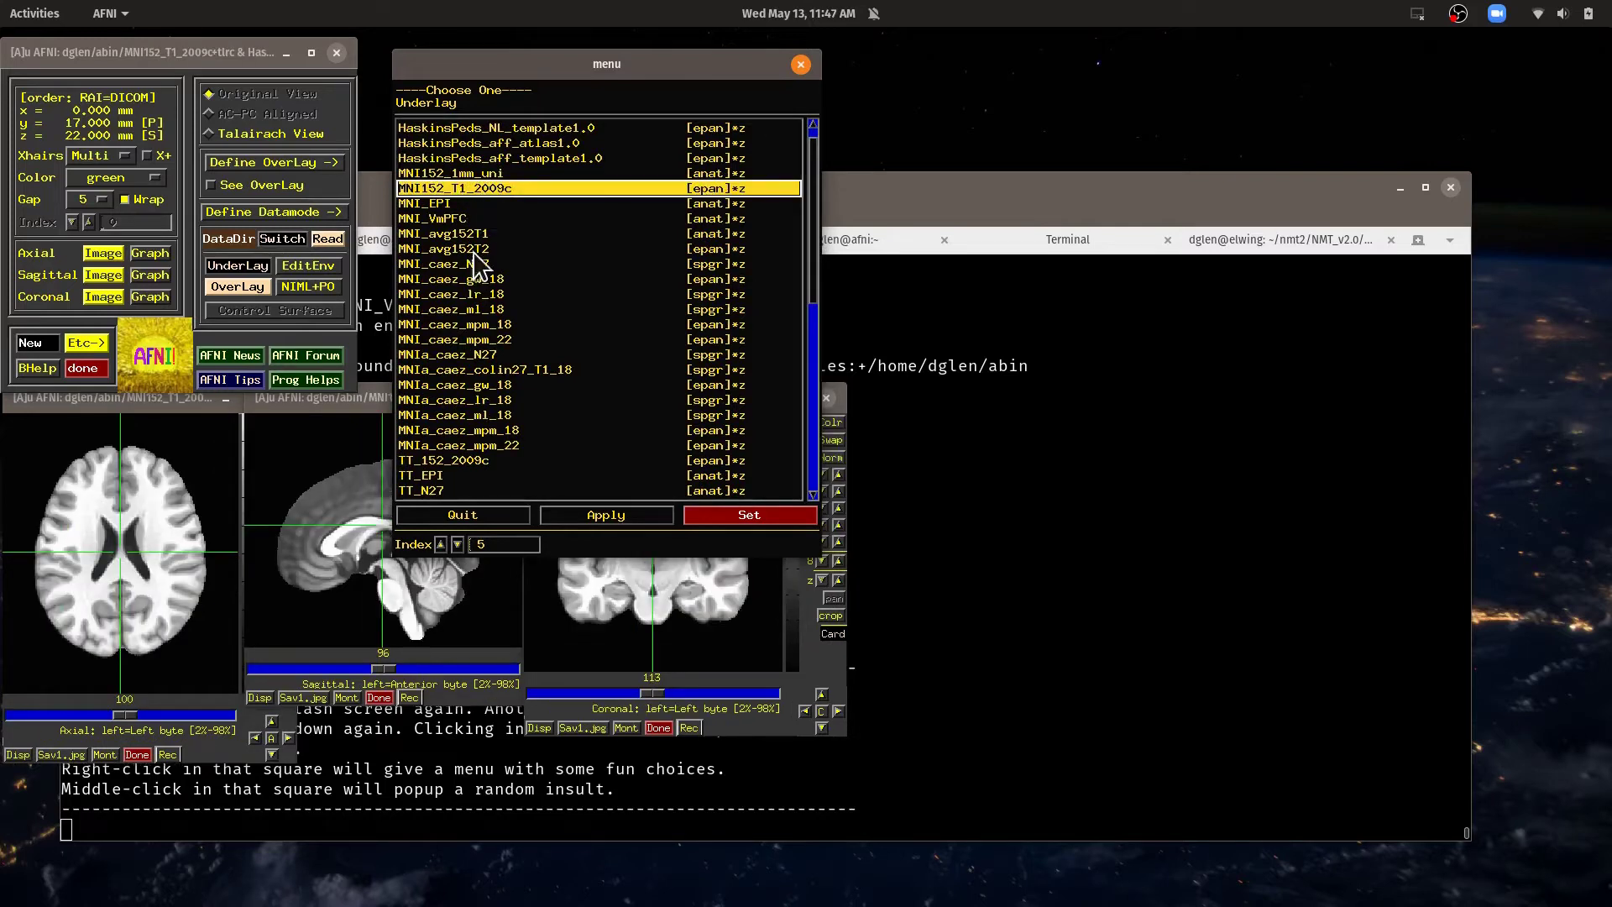
left_click_drag(491, 74, 733, 52)
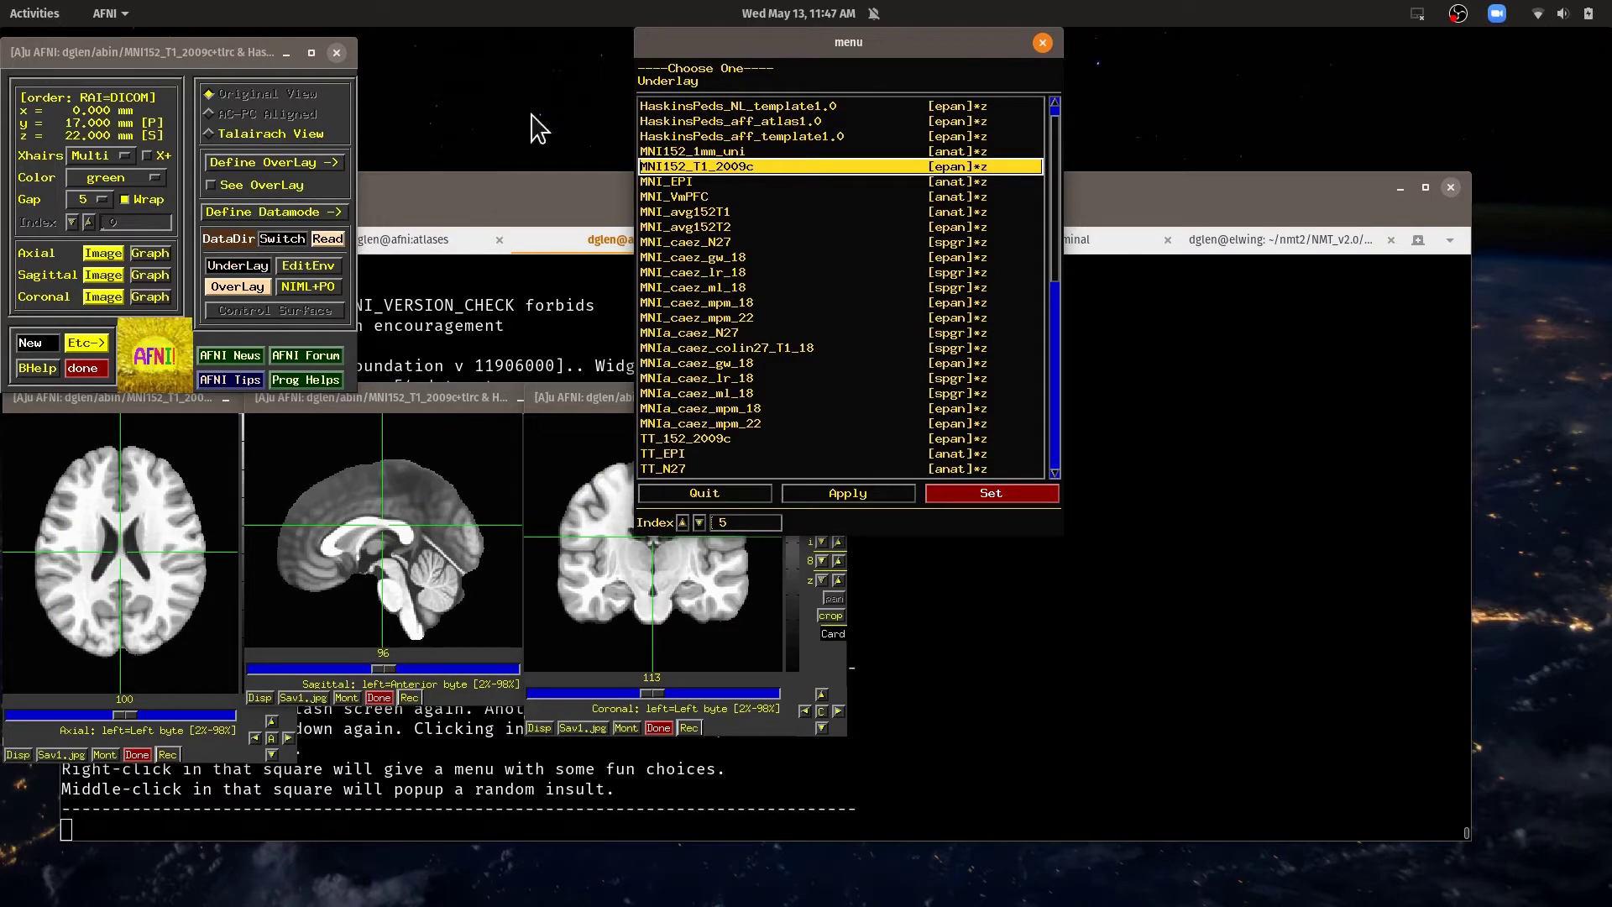
left_click_drag(1051, 229, 1046, 425)
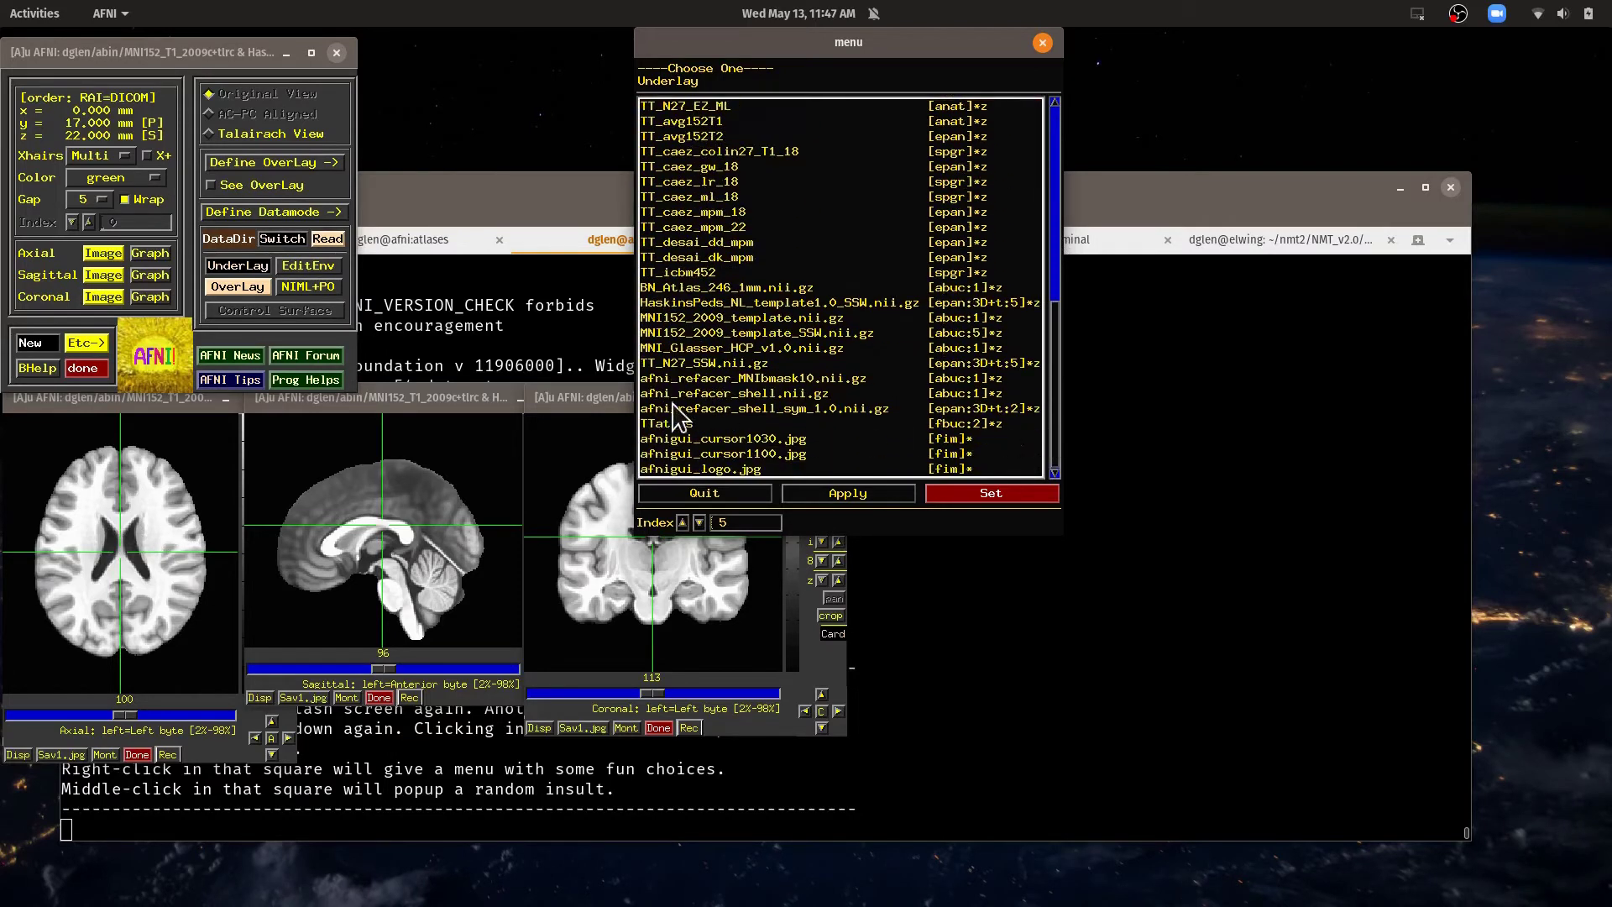
left_click(684, 319)
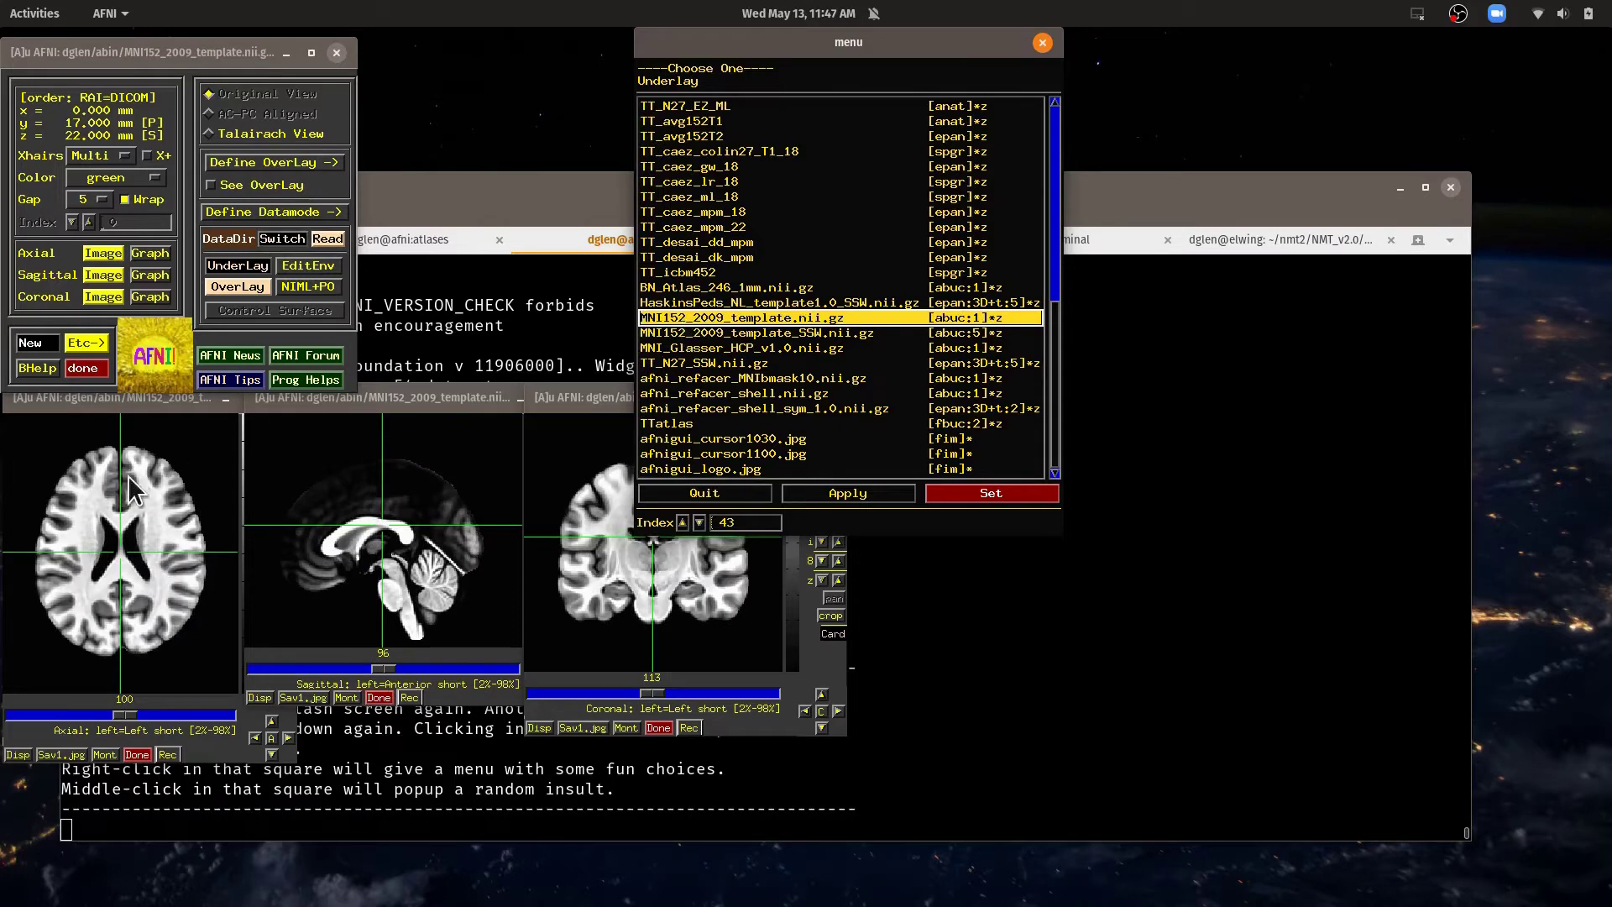
left_click(699, 333)
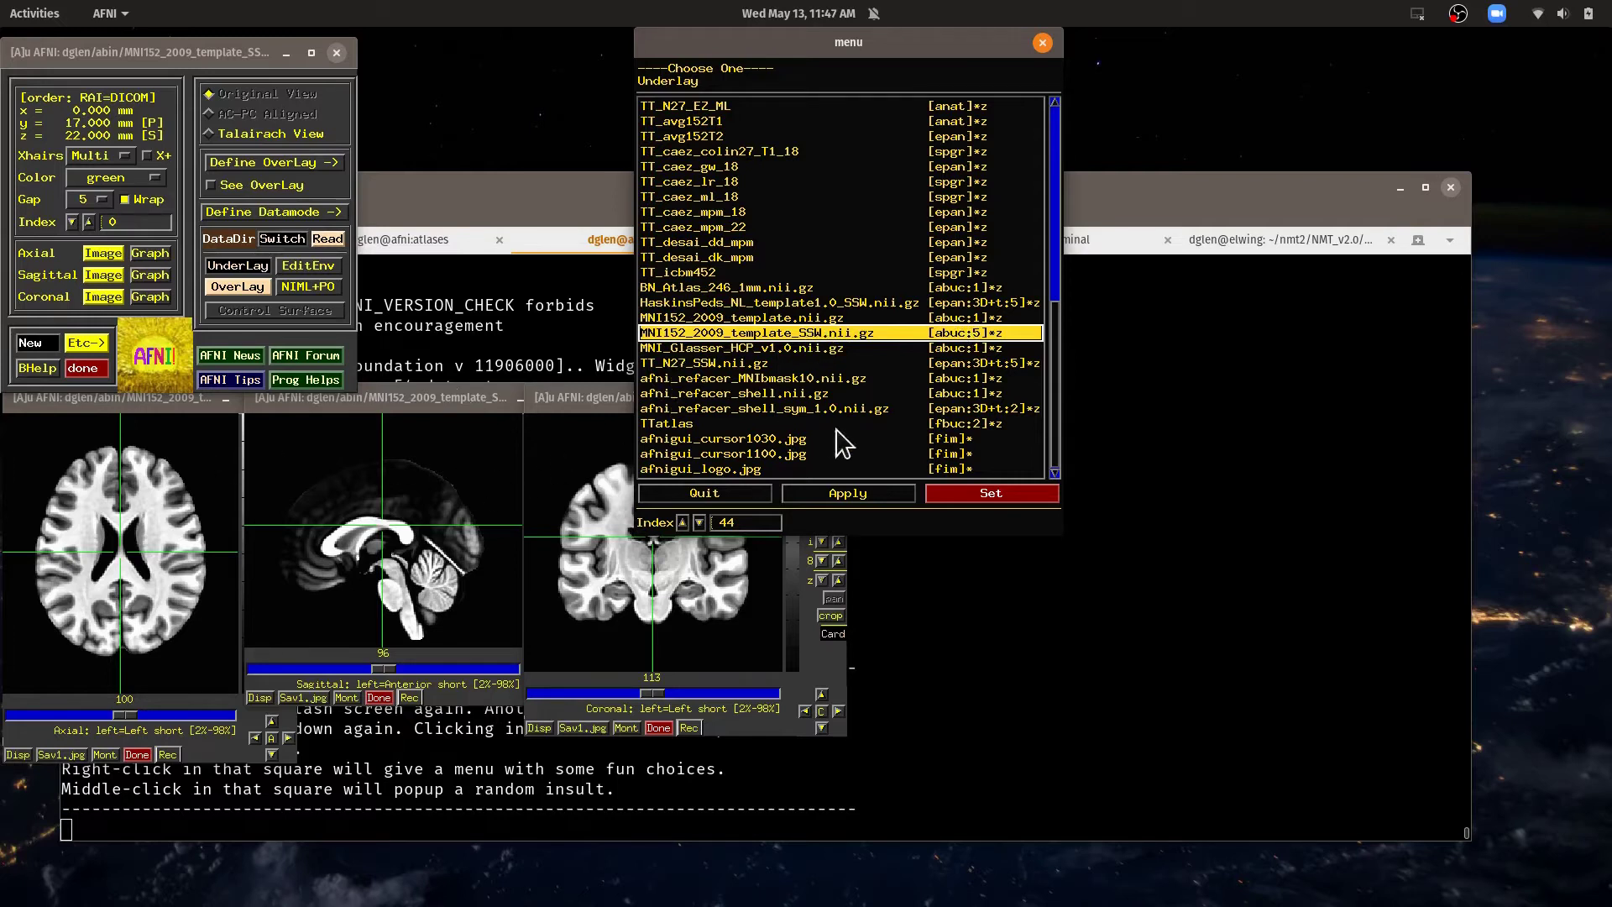
Apply the SSW underlay, overlay the MNI_caez_ml_18 atlas, and reposition the crosshair in the axial view.
left_click(992, 494)
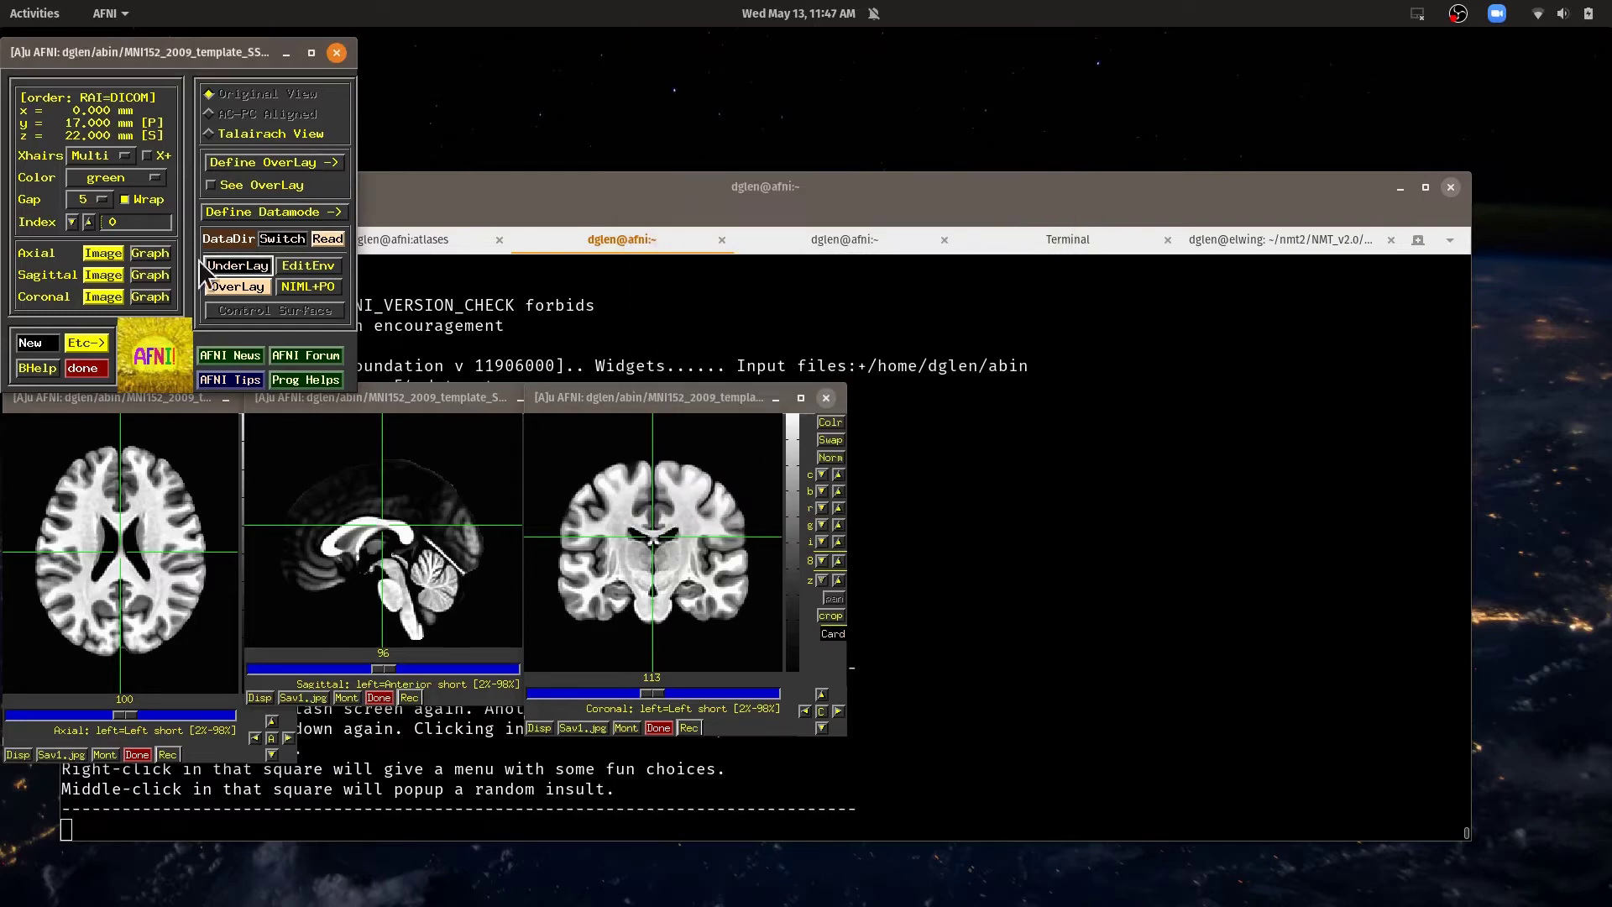
left_click(240, 285)
left_click_drag(388, 309, 715, 63)
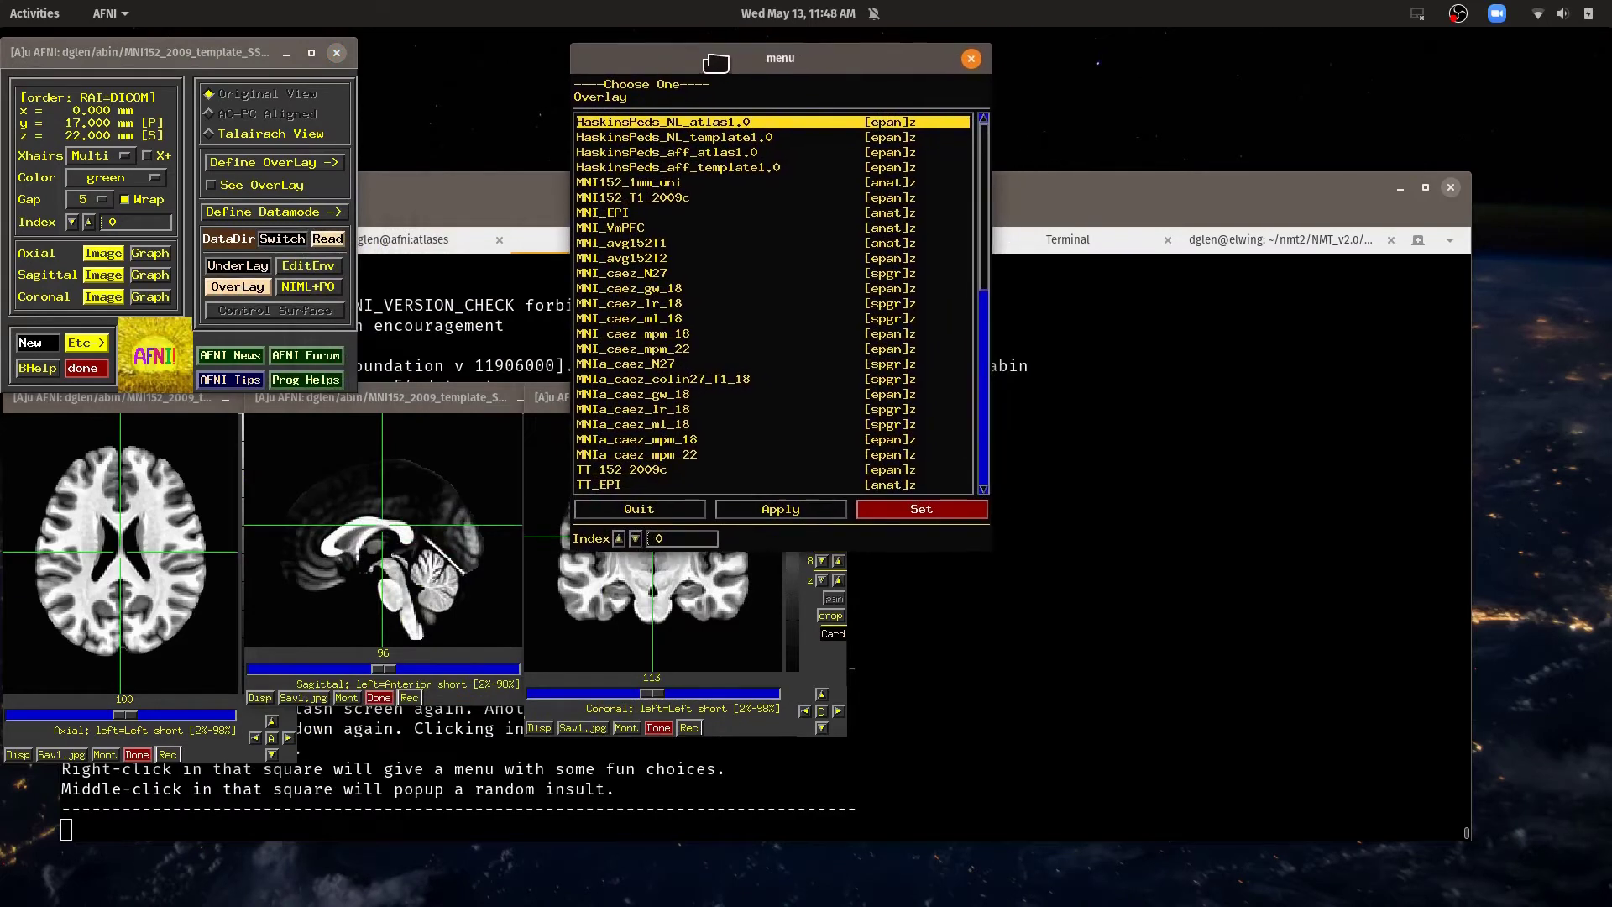
left_click(623, 319)
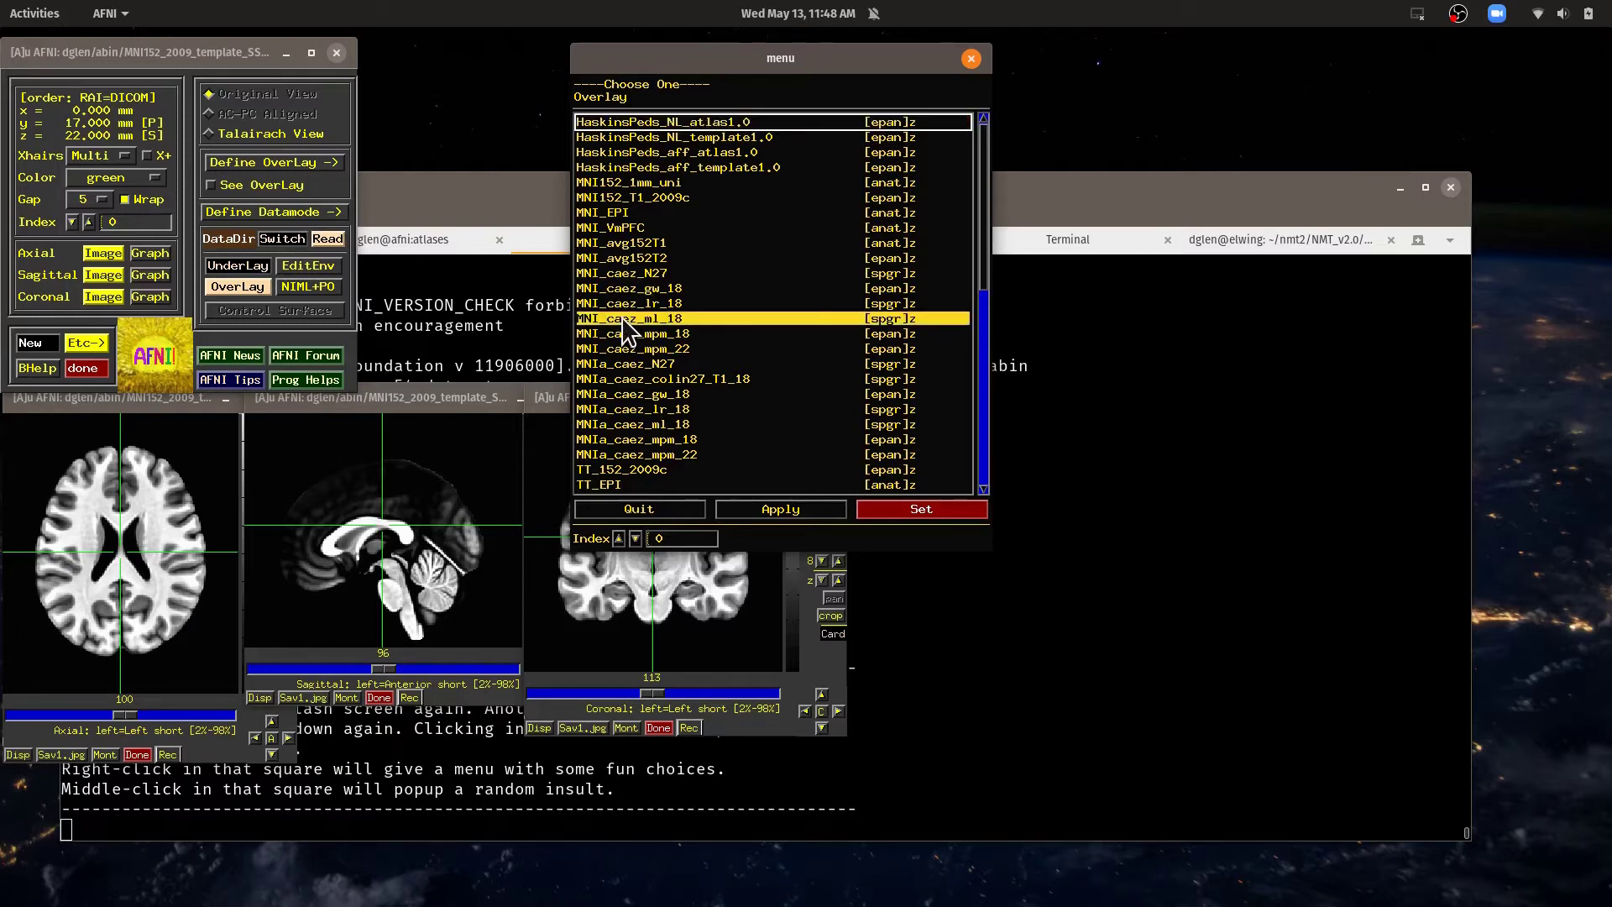
double_click(623, 319)
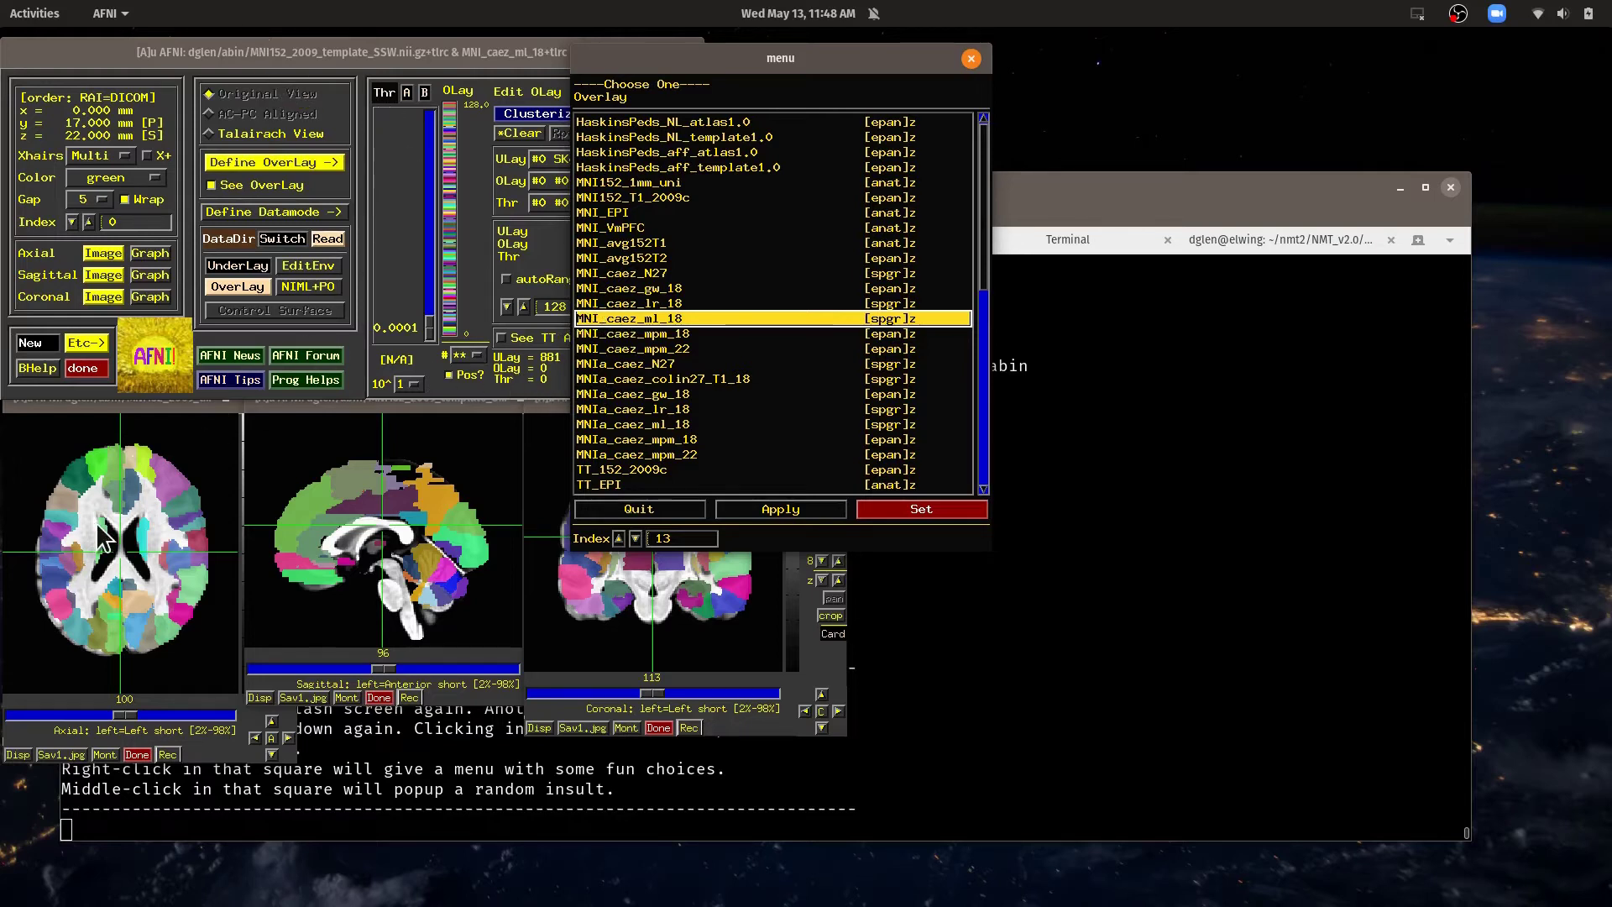
left_click(54, 619)
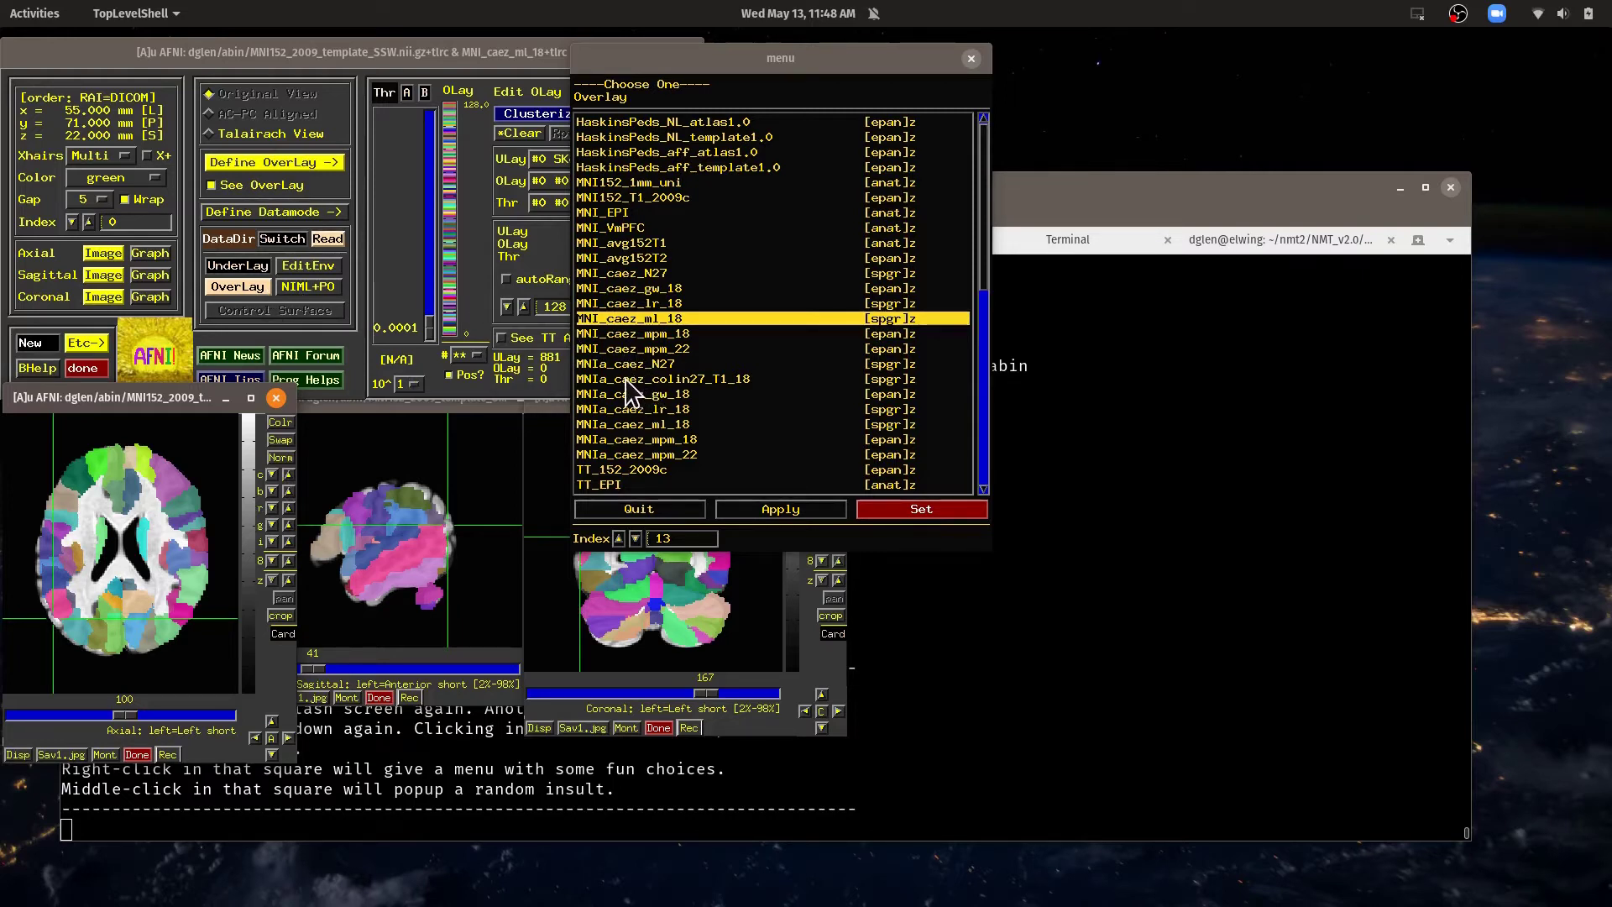
Switch the overlay to MNIa_caez_ml_18 and scroll the chooser toward the Glasser atlas.
left_click(651, 426)
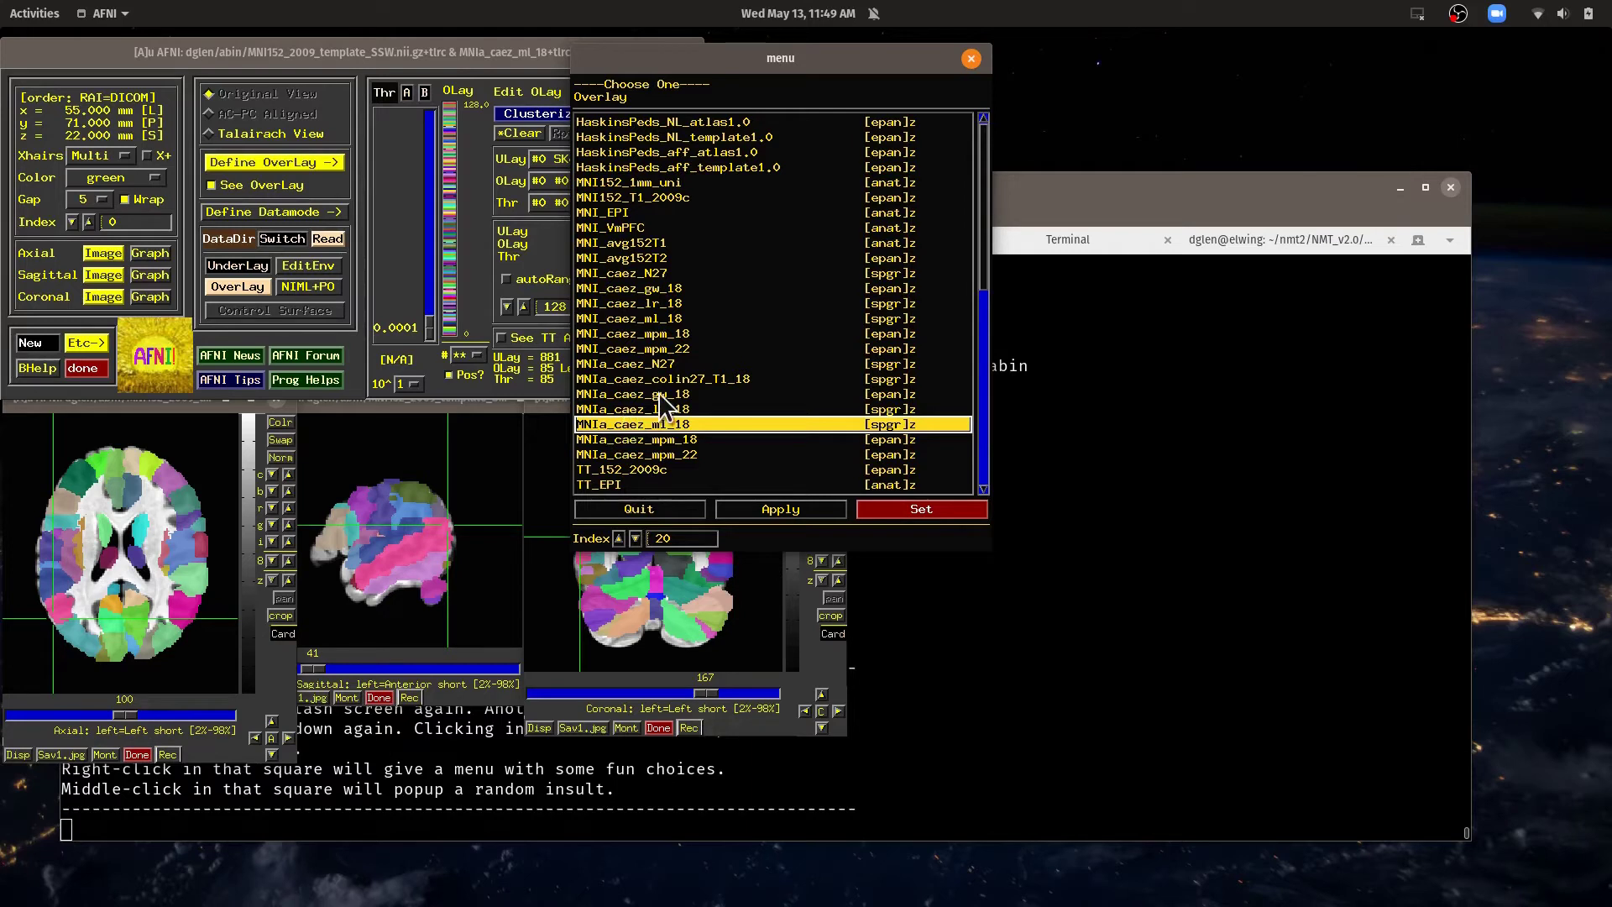
scroll(663, 407, "down", 5)
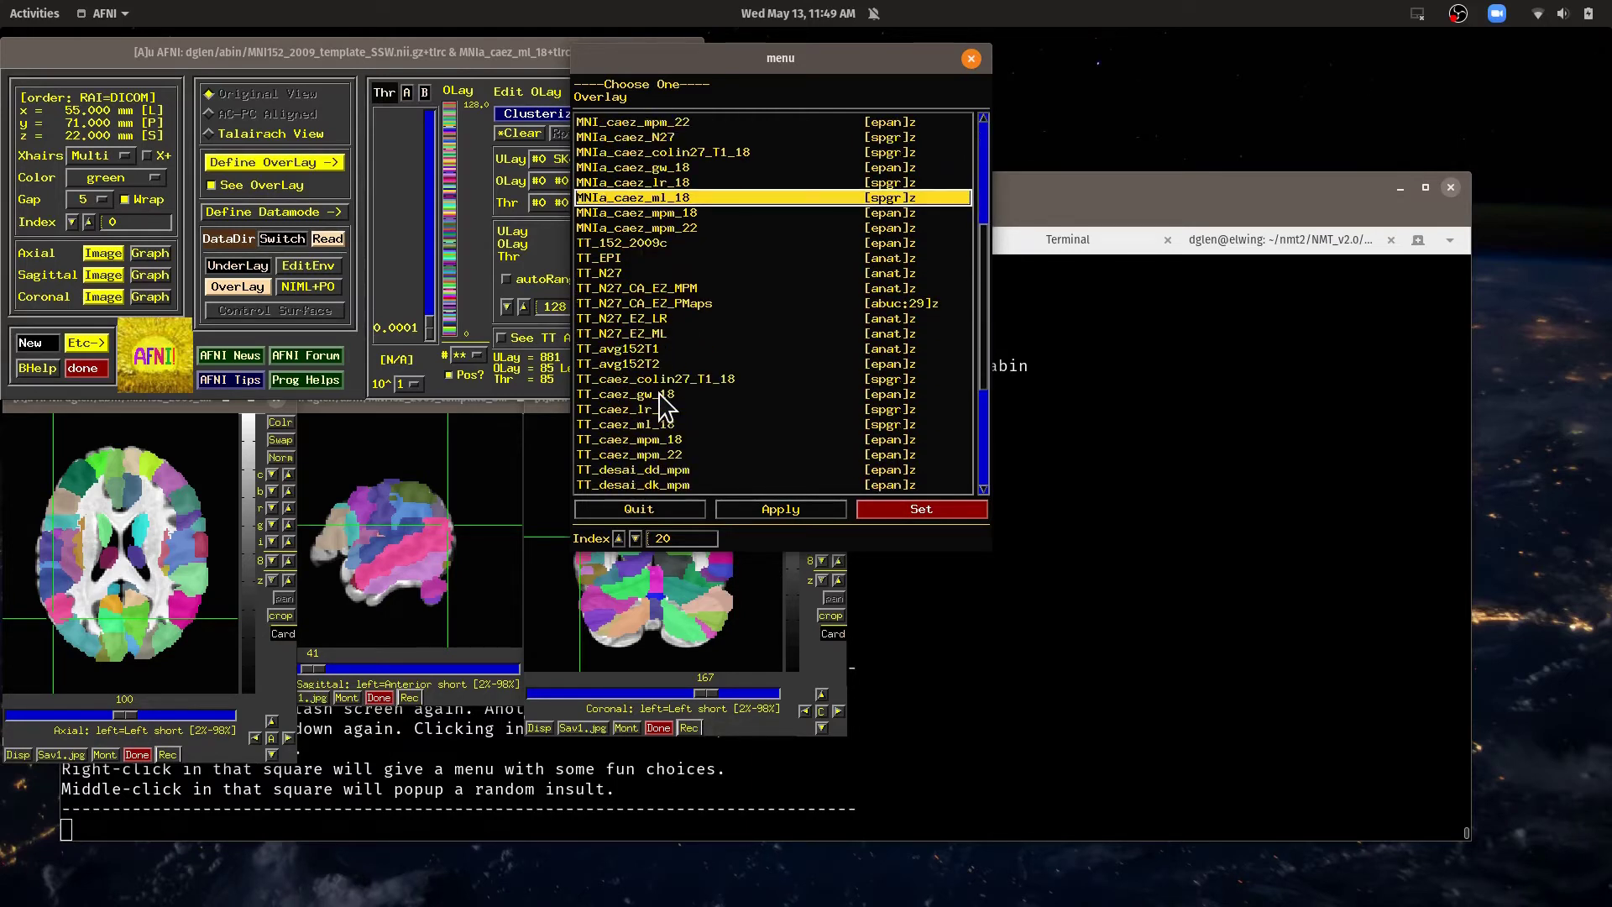
scroll(663, 408, "up", 5)
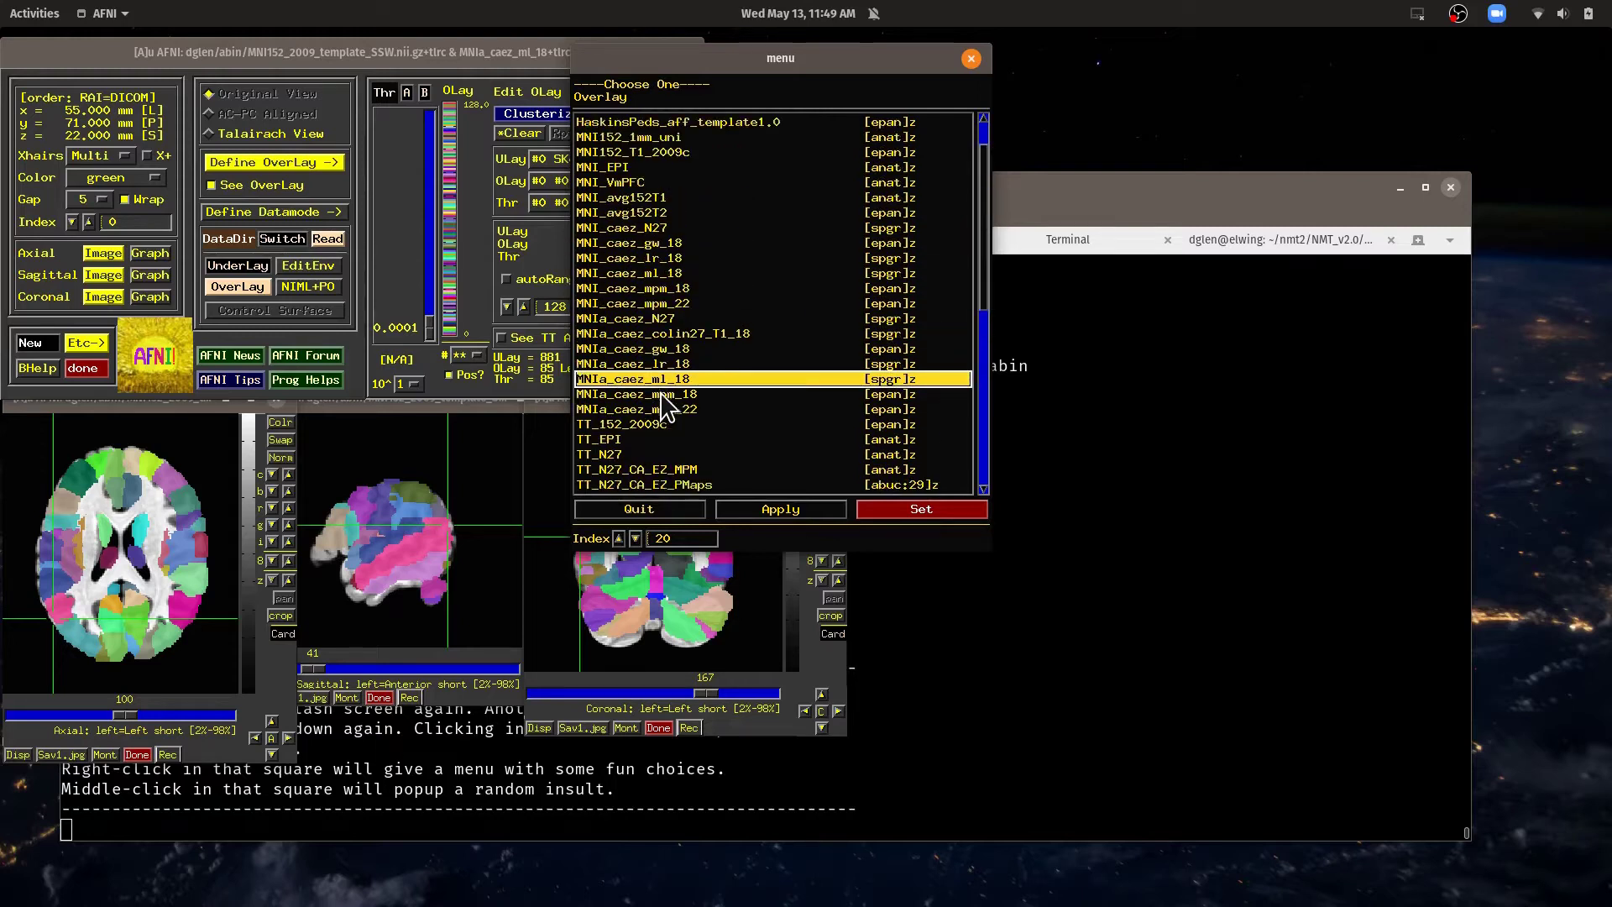
scroll(774, 405, "down", 8)
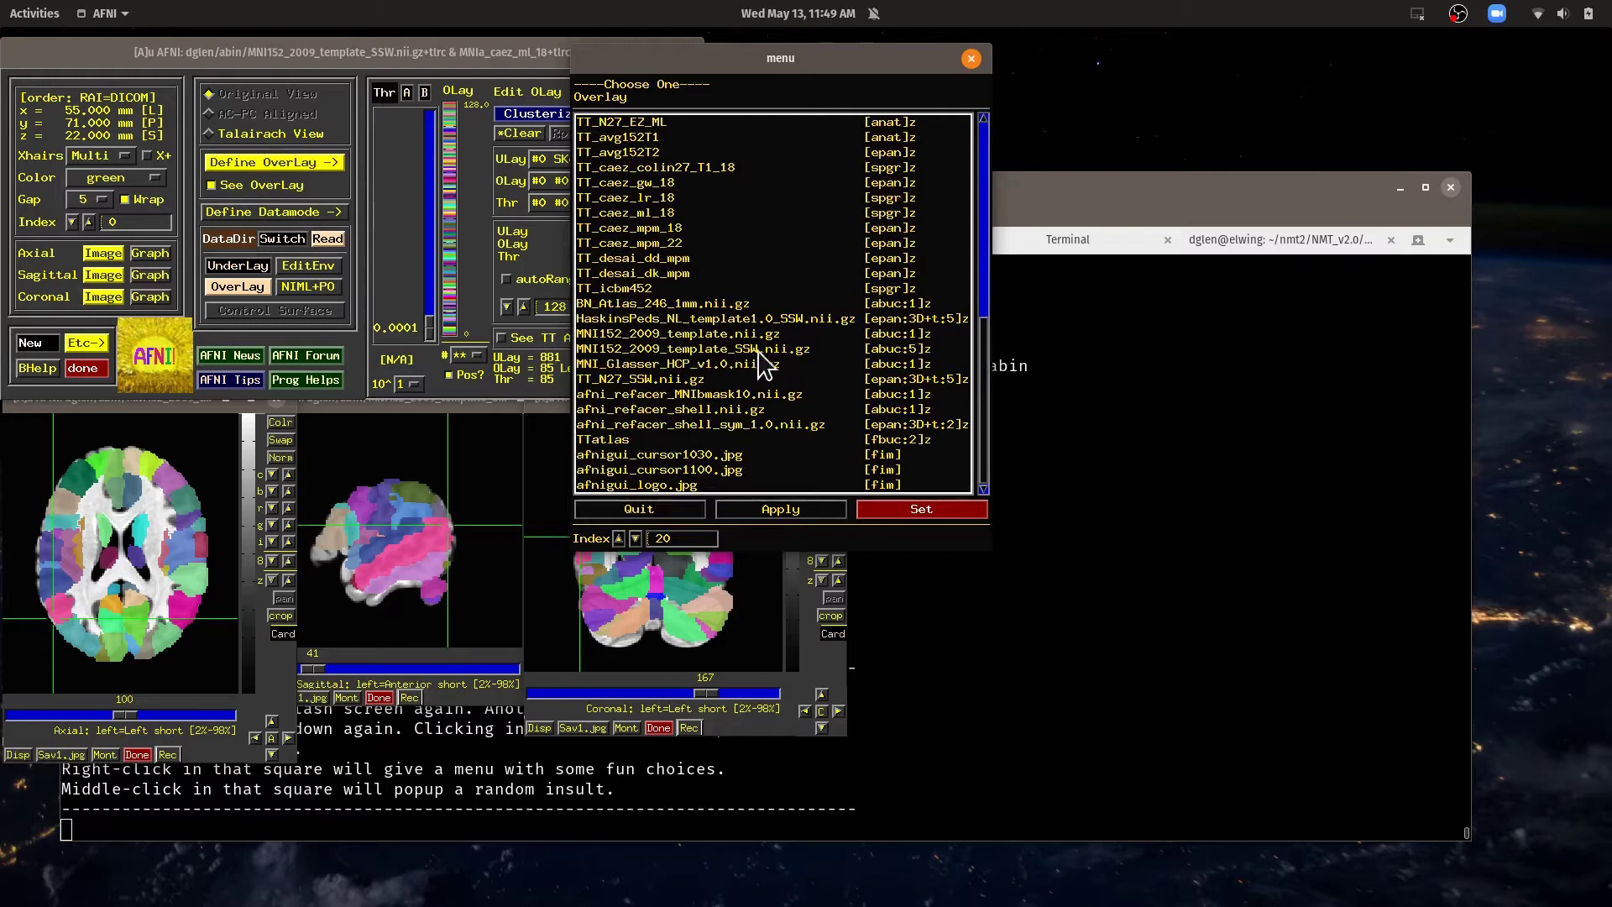
Select MNI_Glasser_HCP_v1.0.nii.gz in the overlay chooser and Set it as the overlay.
left_click(679, 363)
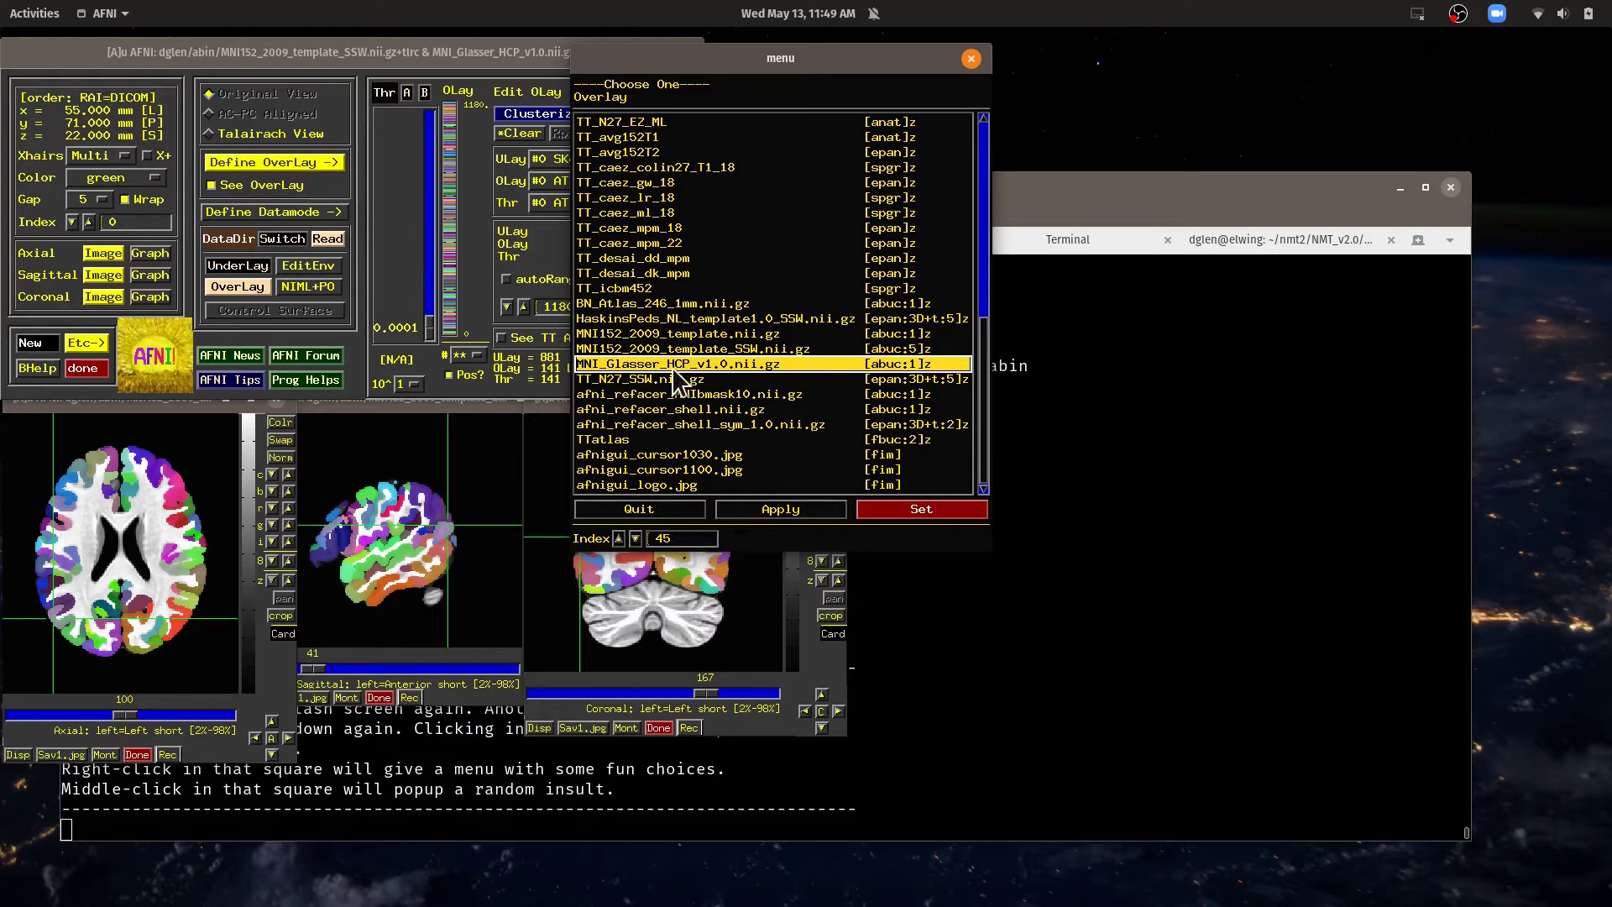
left_click(934, 525)
left_click(931, 524)
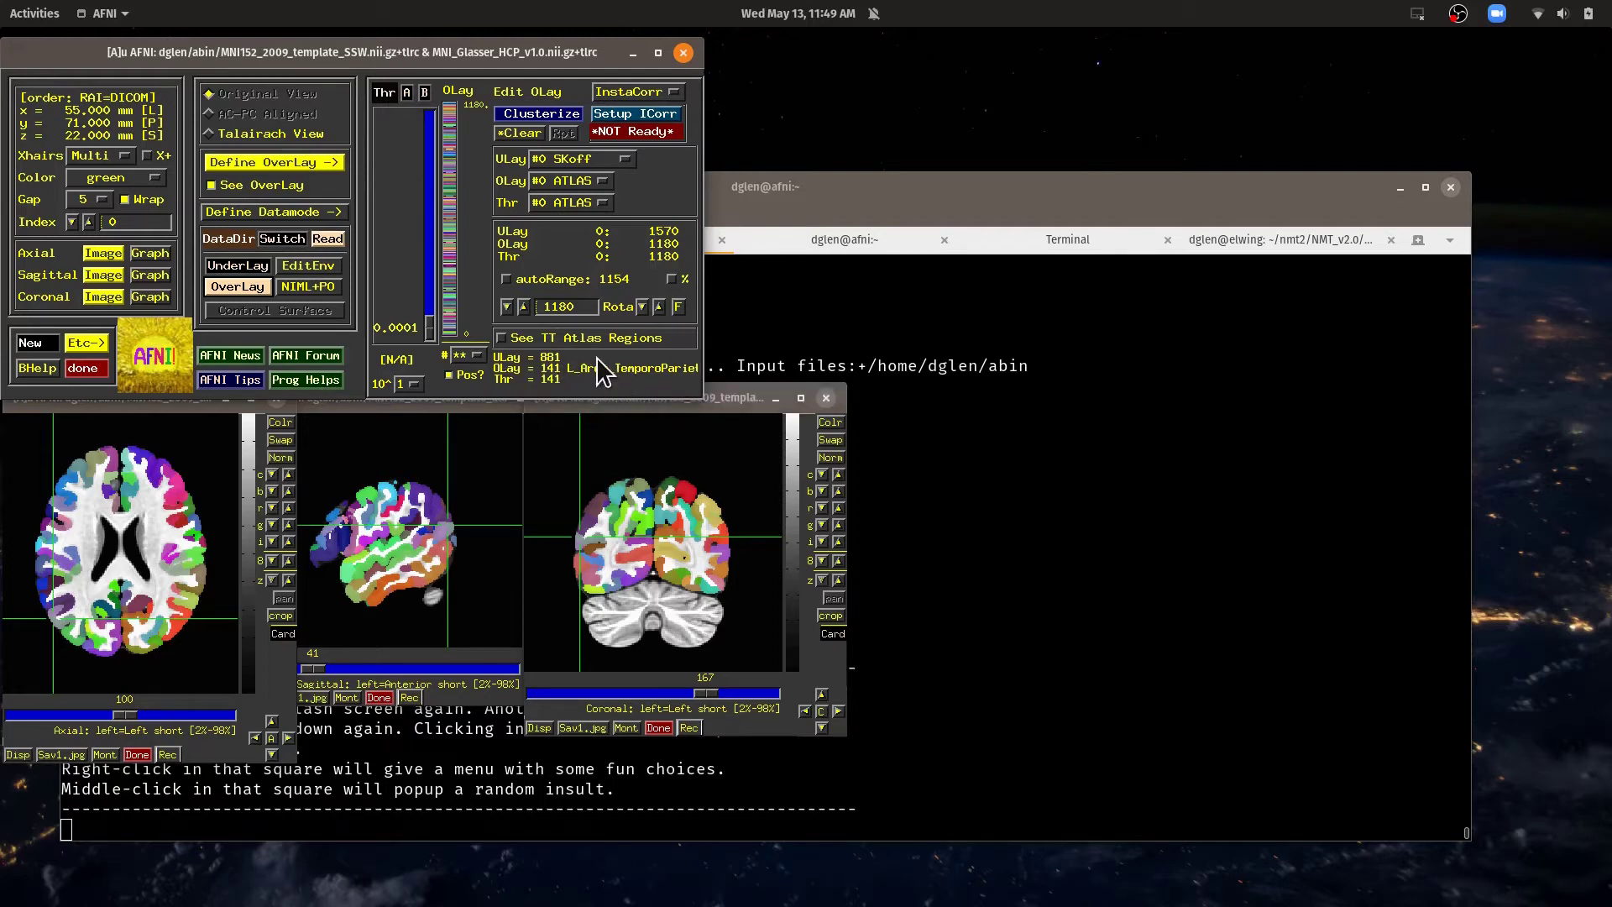
Set the axial view's atlas region label to UpperLeft position and Large size.
left_click(174, 483)
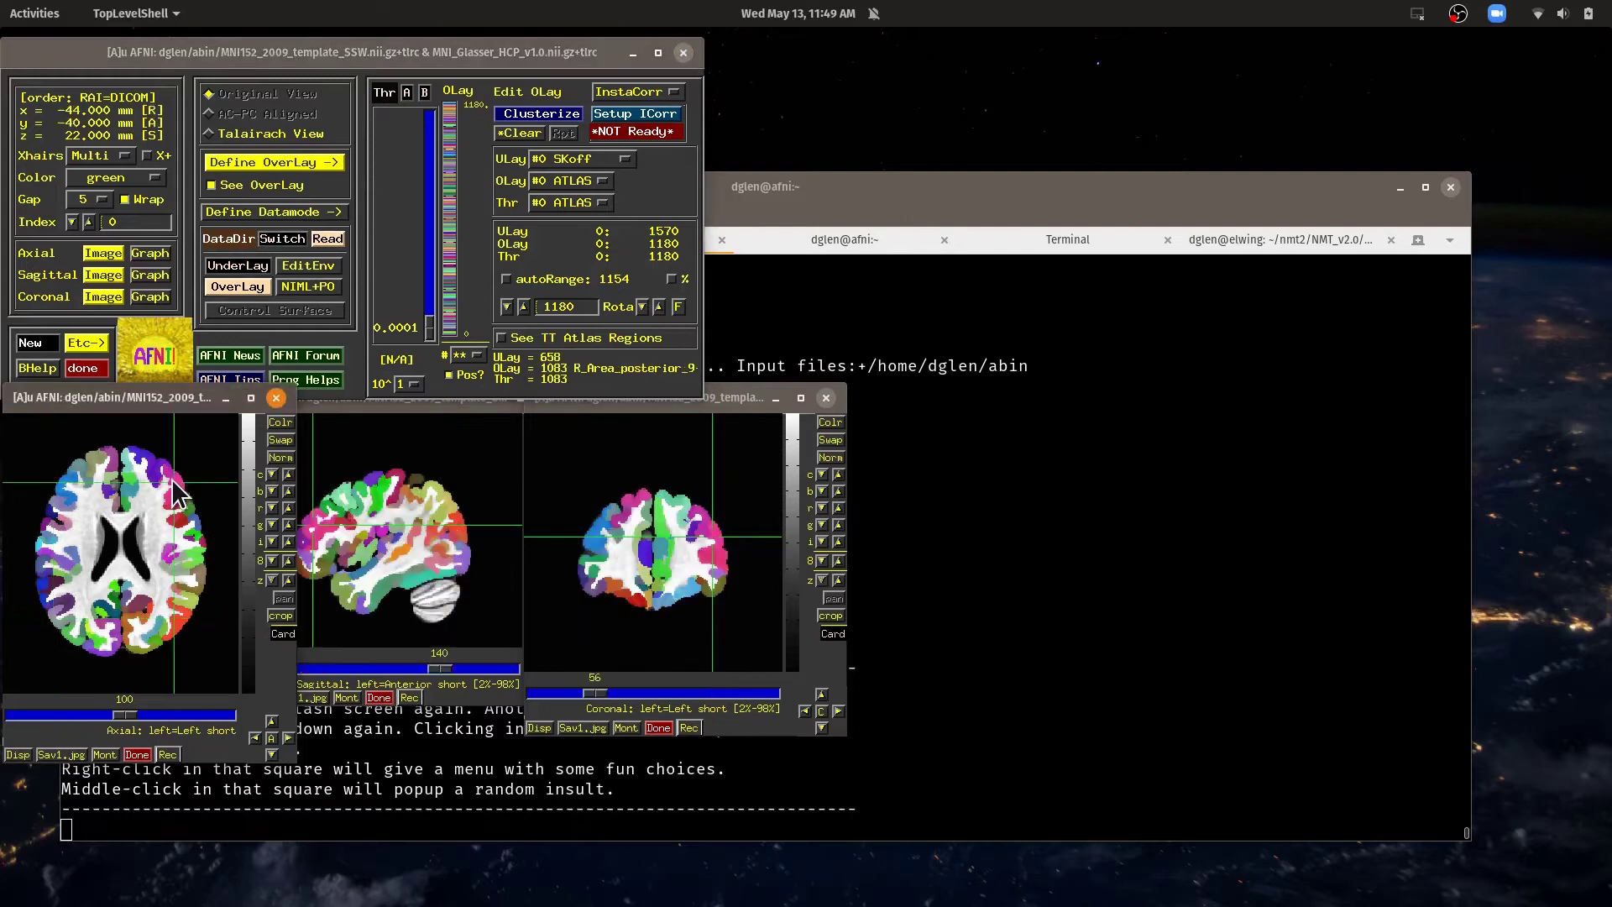
left_click(99, 458)
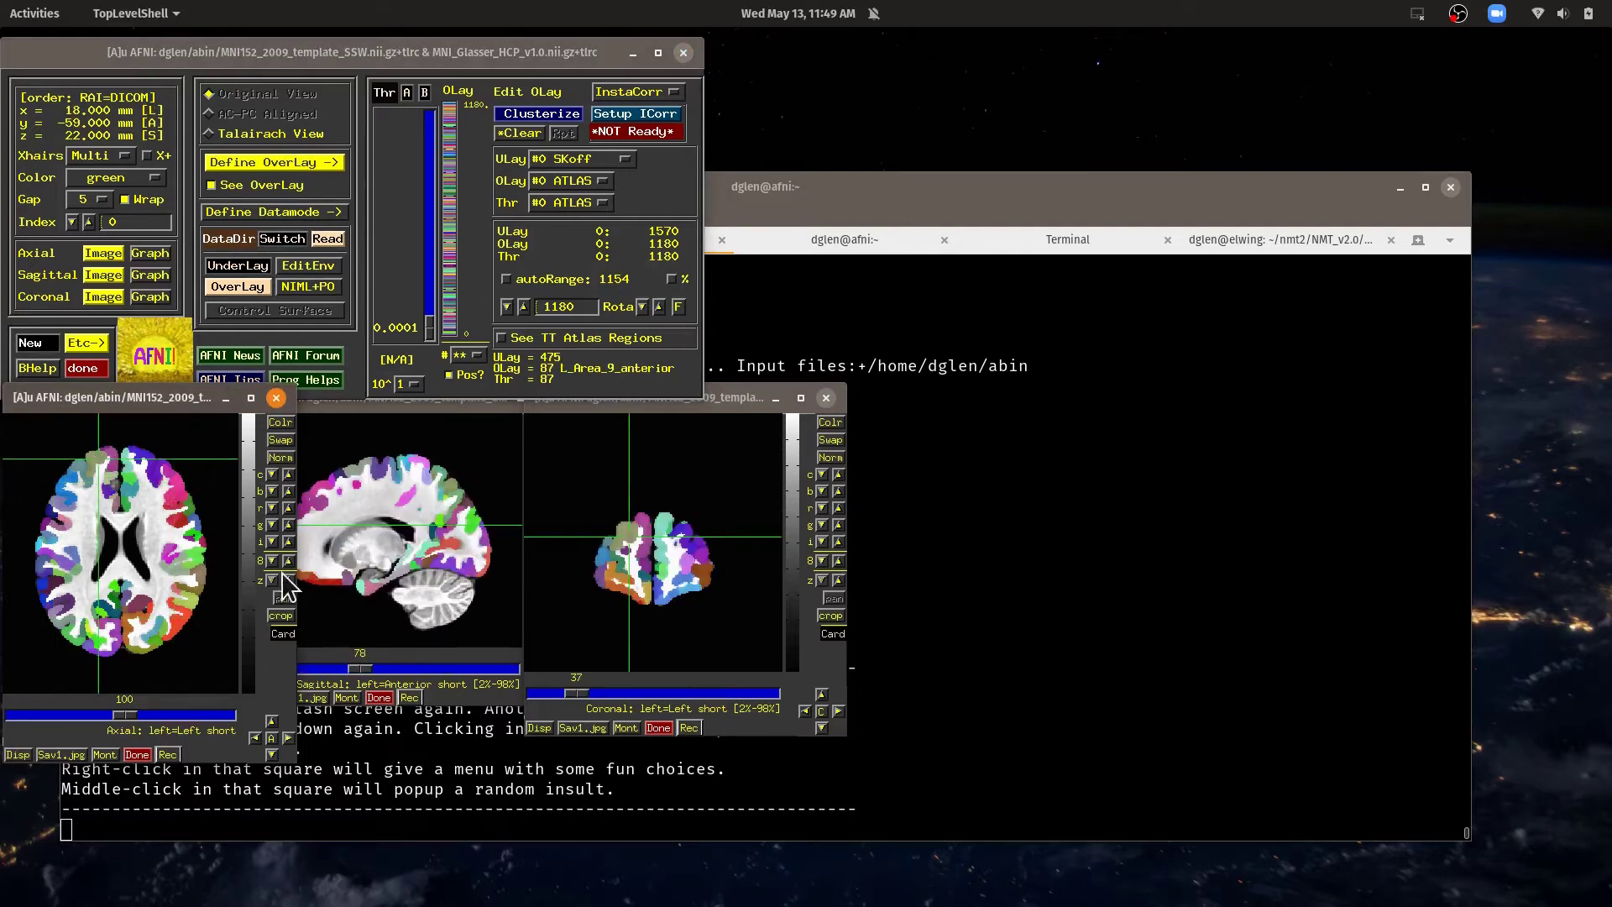
mouse_move(249, 631)
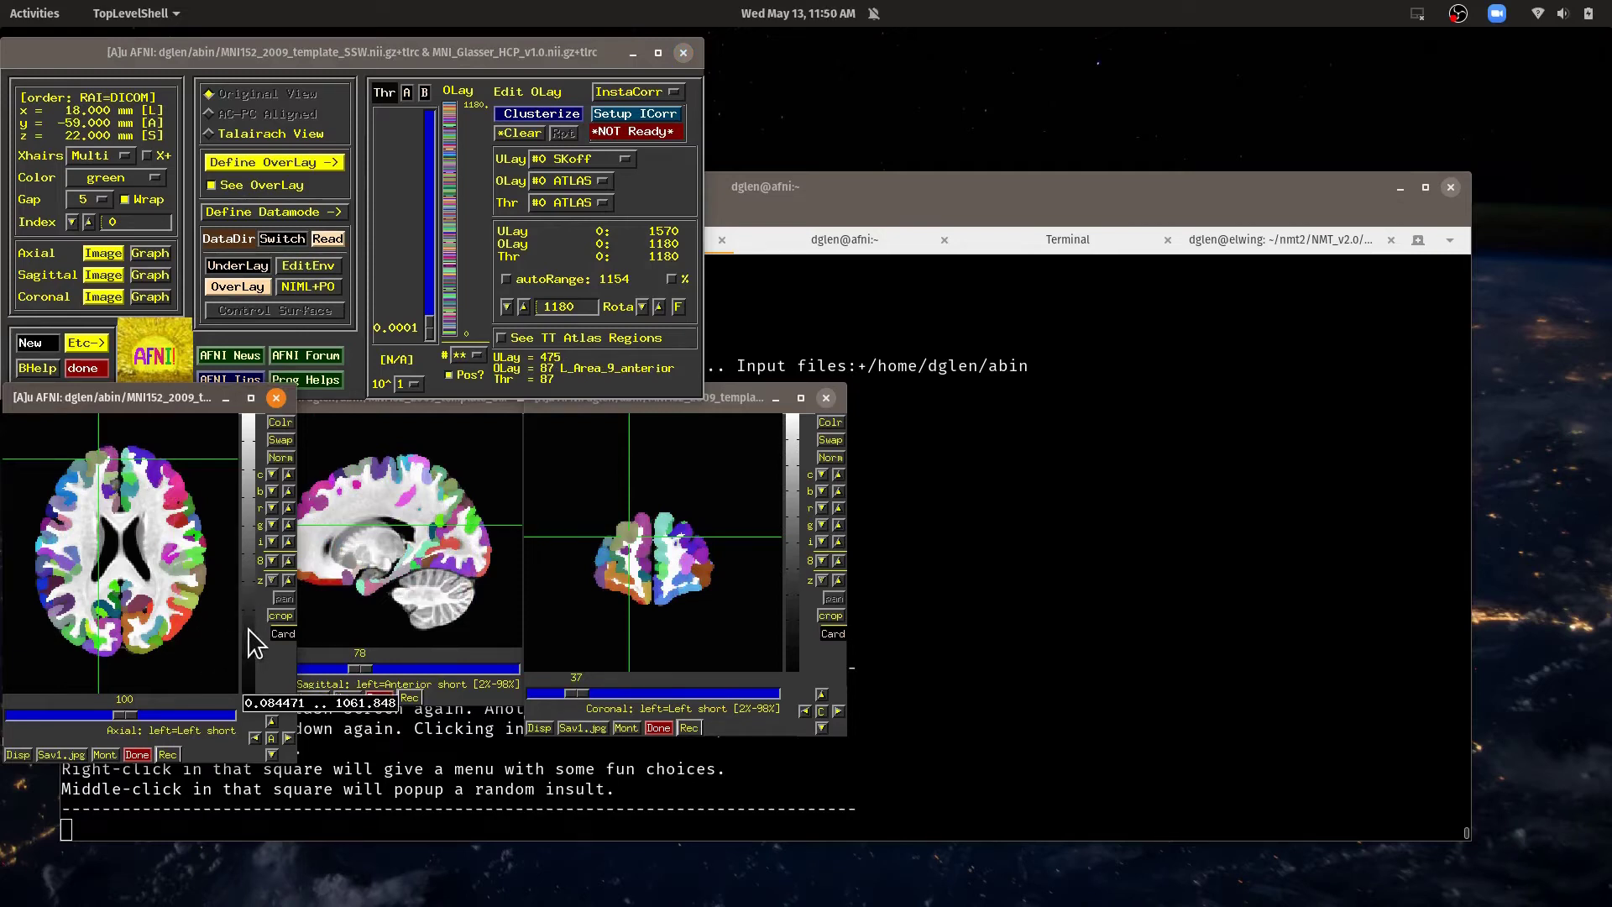
right_click(249, 631)
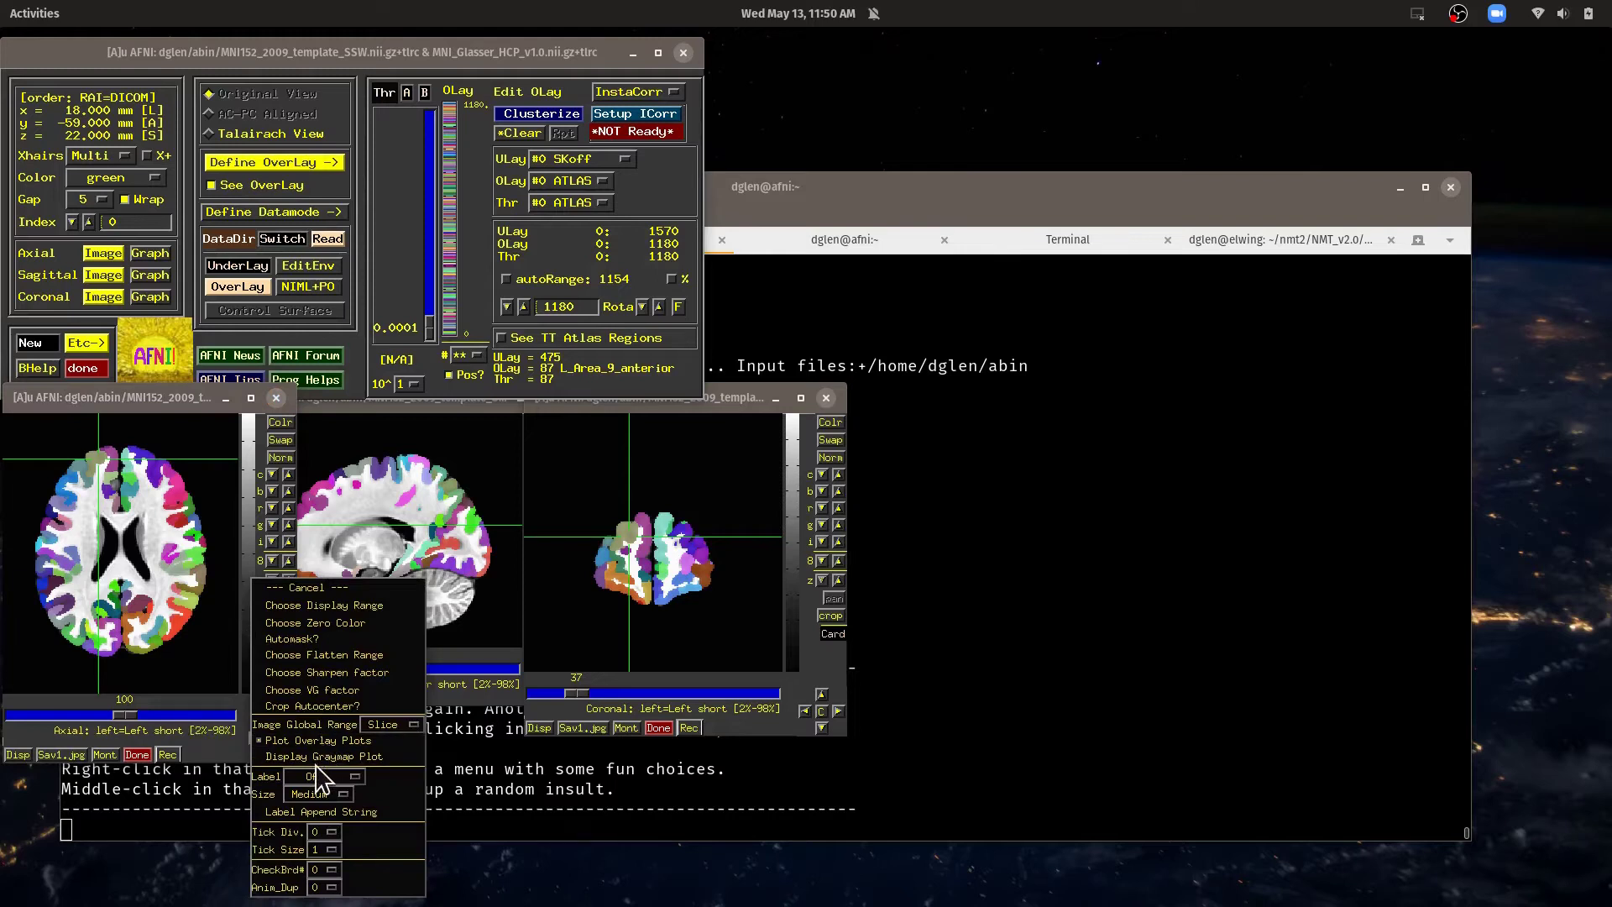
left_click(311, 776)
right_click(251, 673)
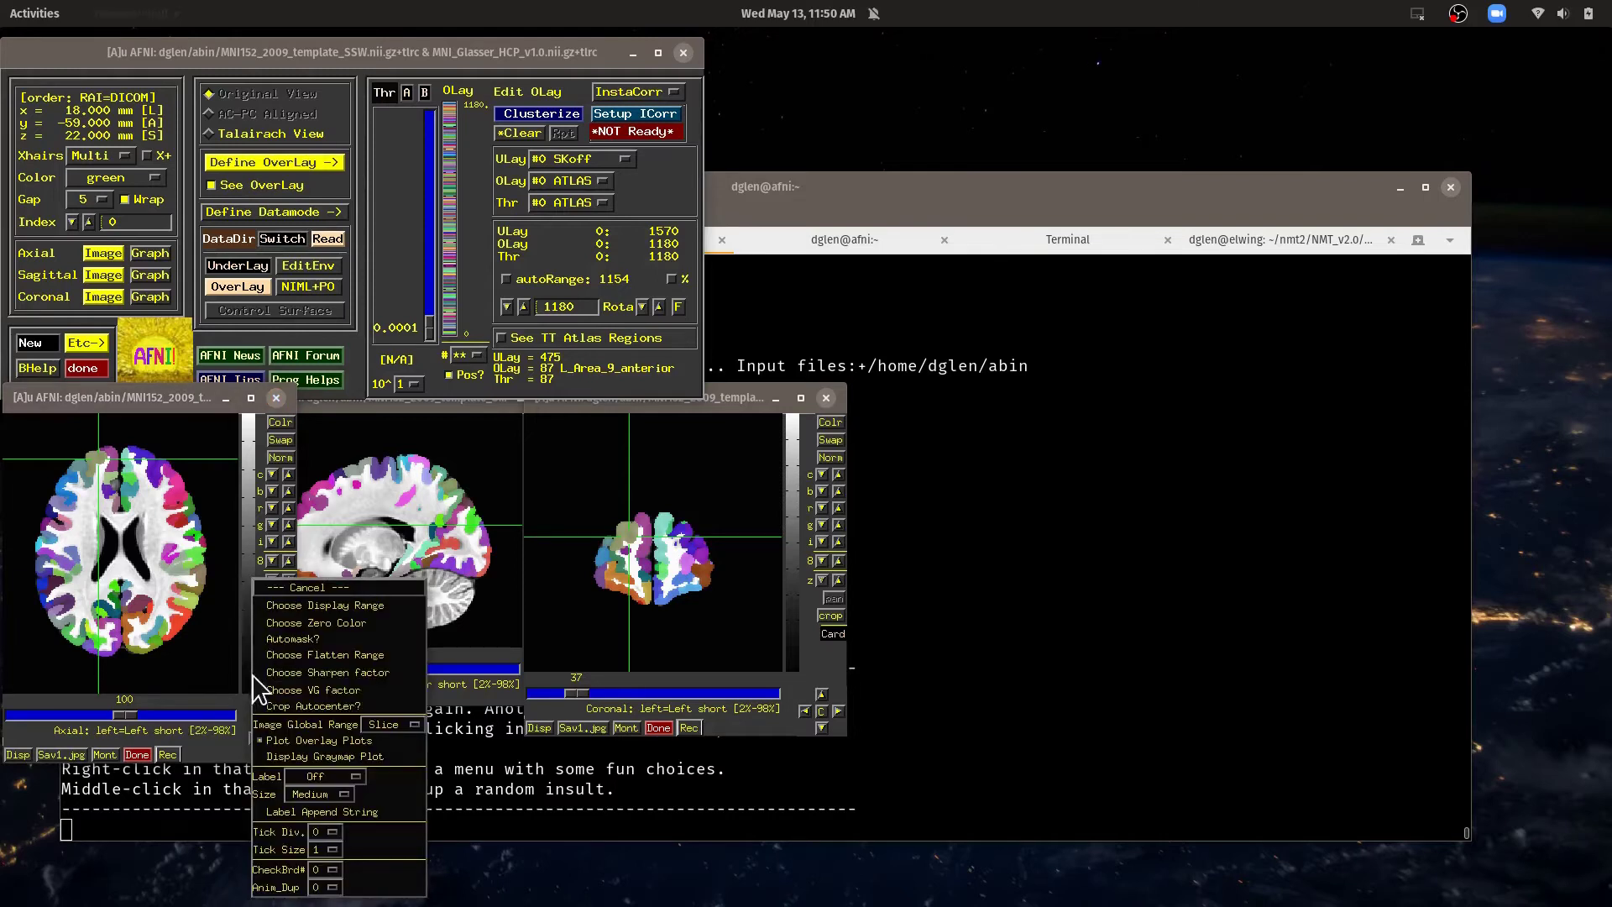
left_click(312, 776)
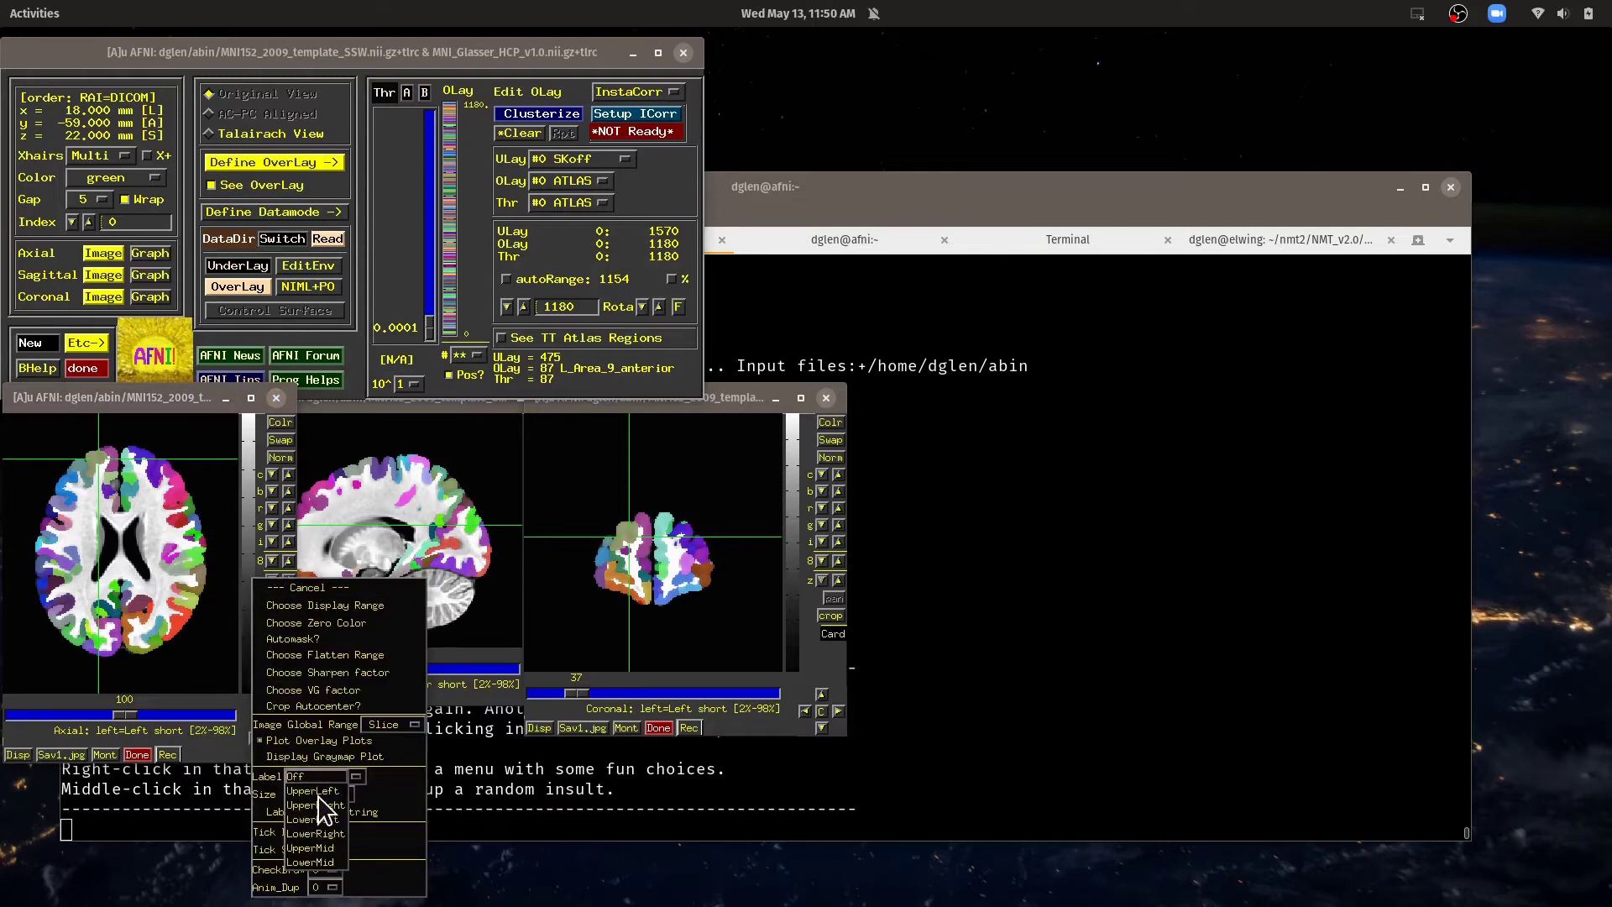
left_click(315, 792)
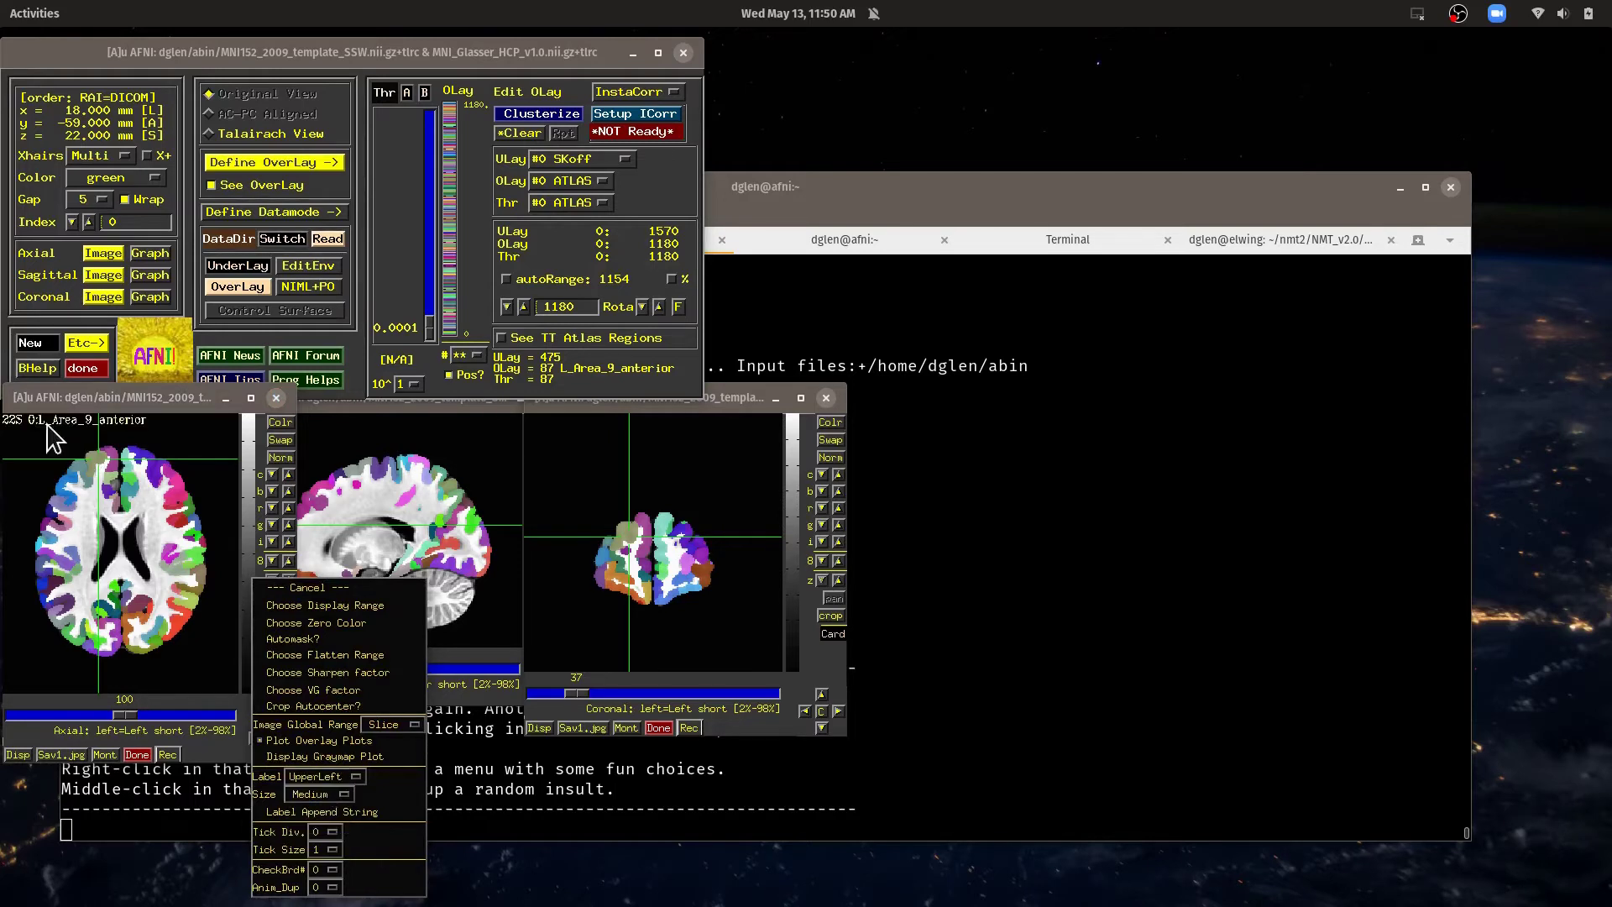
left_click(313, 794)
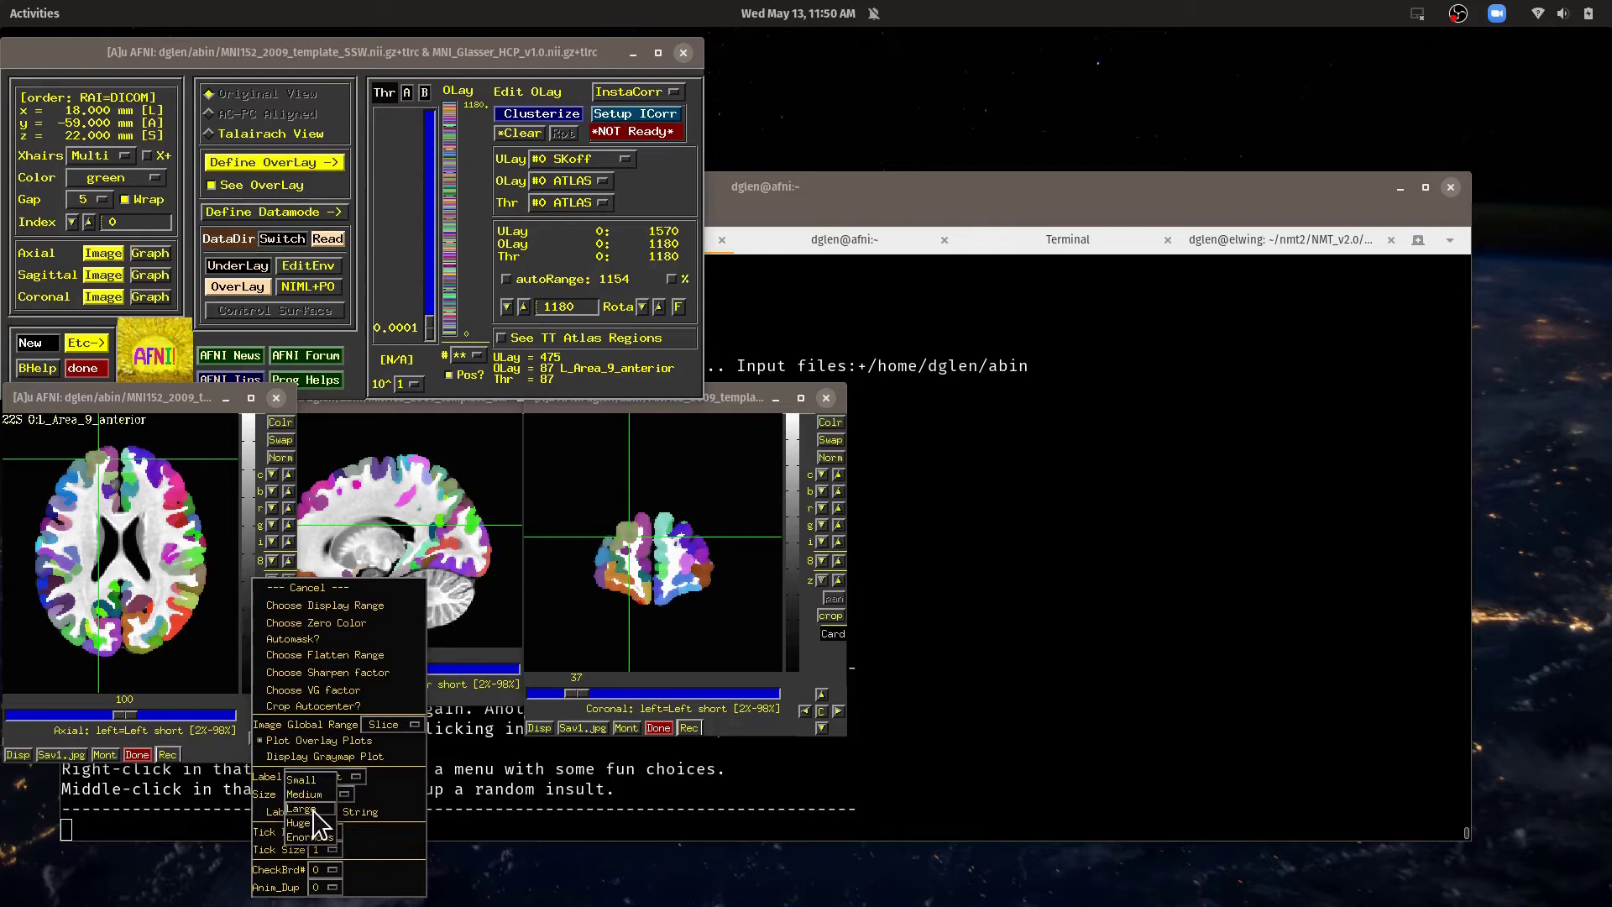
left_click(312, 809)
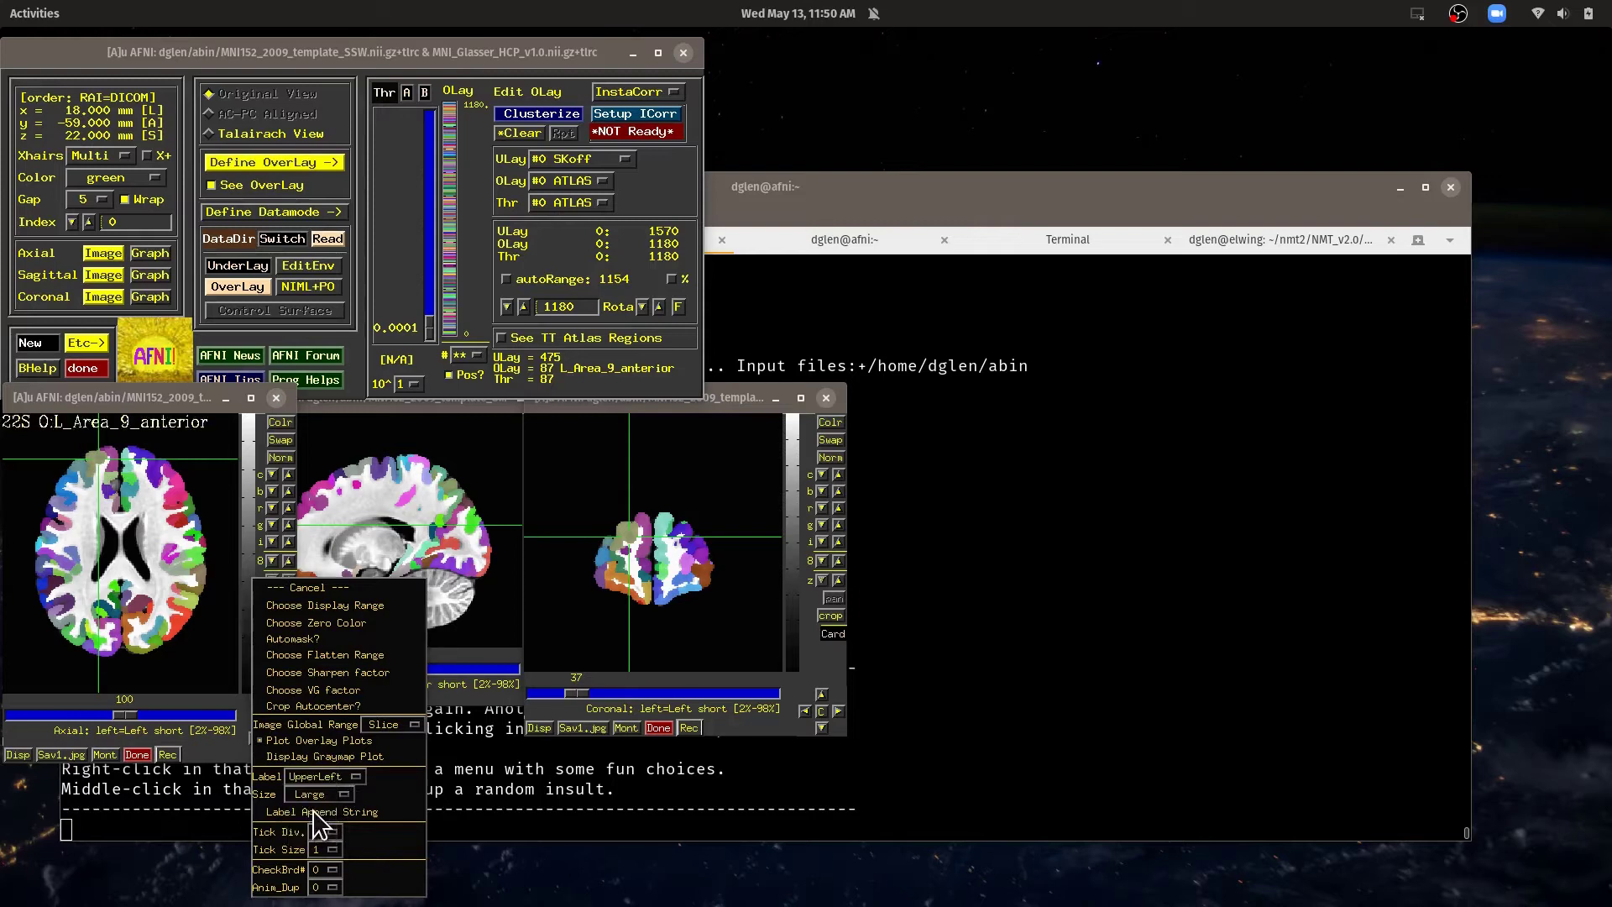
Probe R_Area_posterior_9-4 and then R_Area_PF_opercular in the axial slice.
left_click(178, 495)
left_click(176, 491)
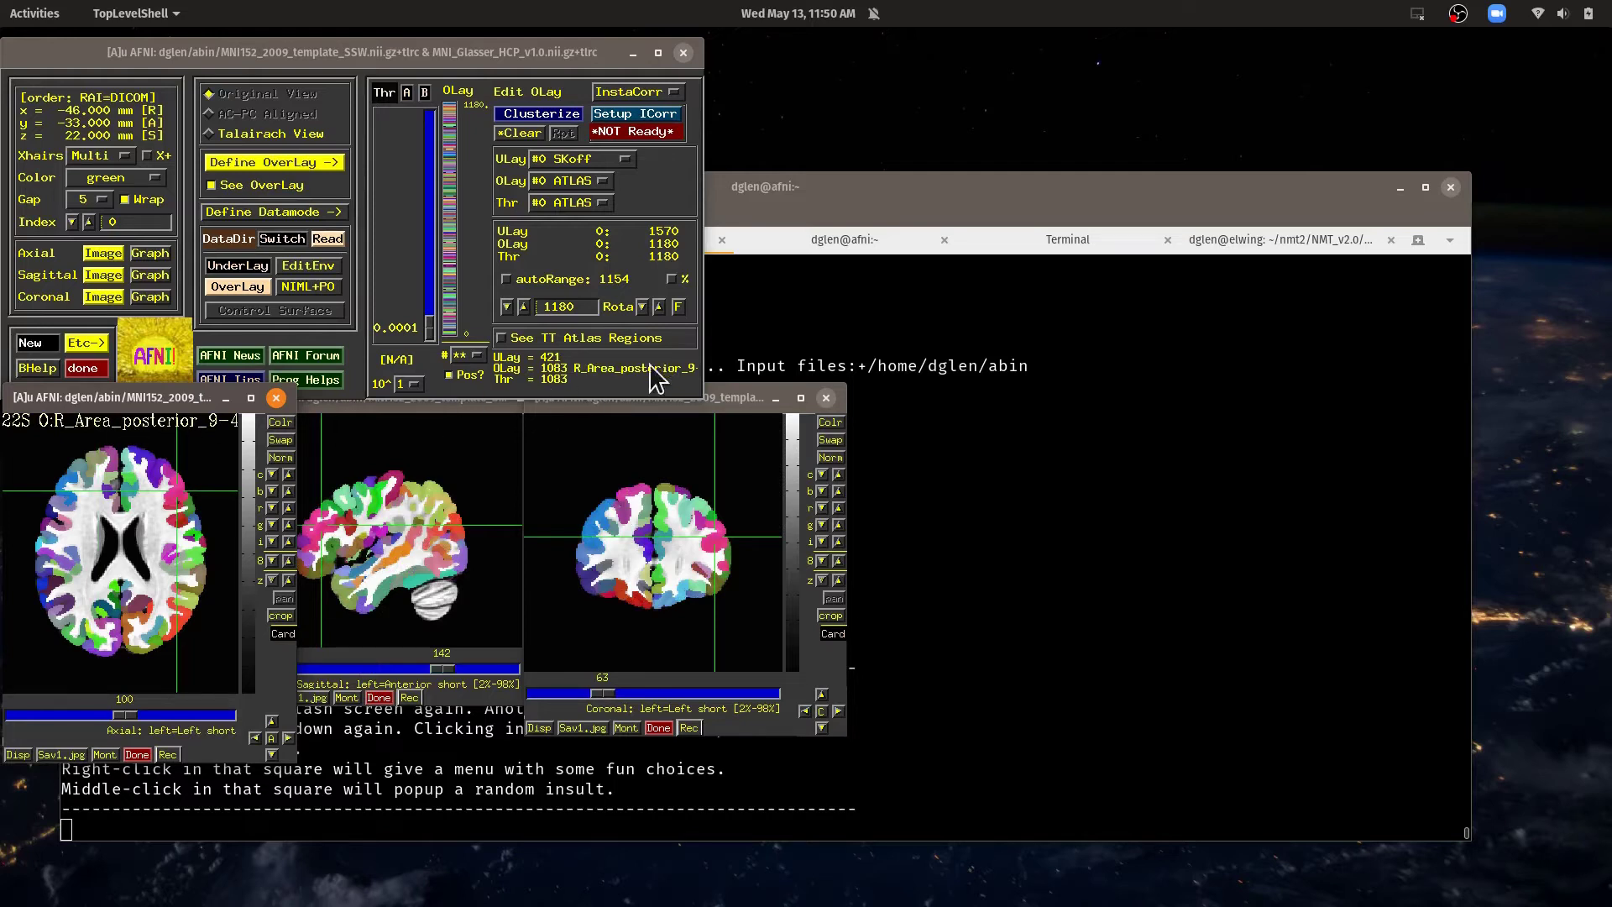
left_click(196, 557)
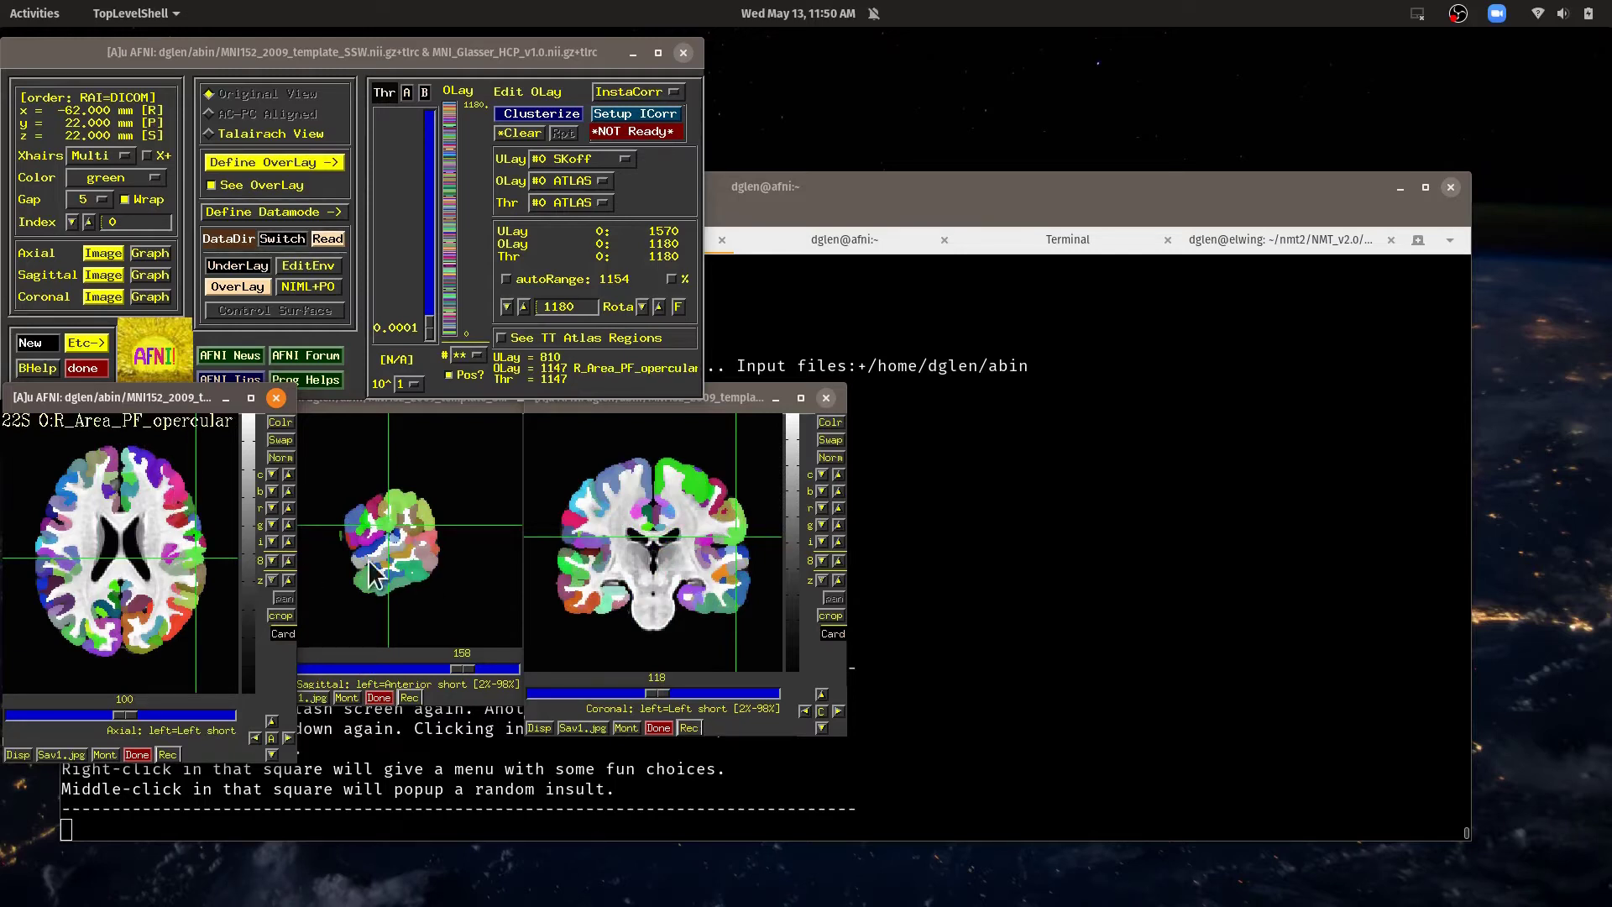
right_click(187, 508)
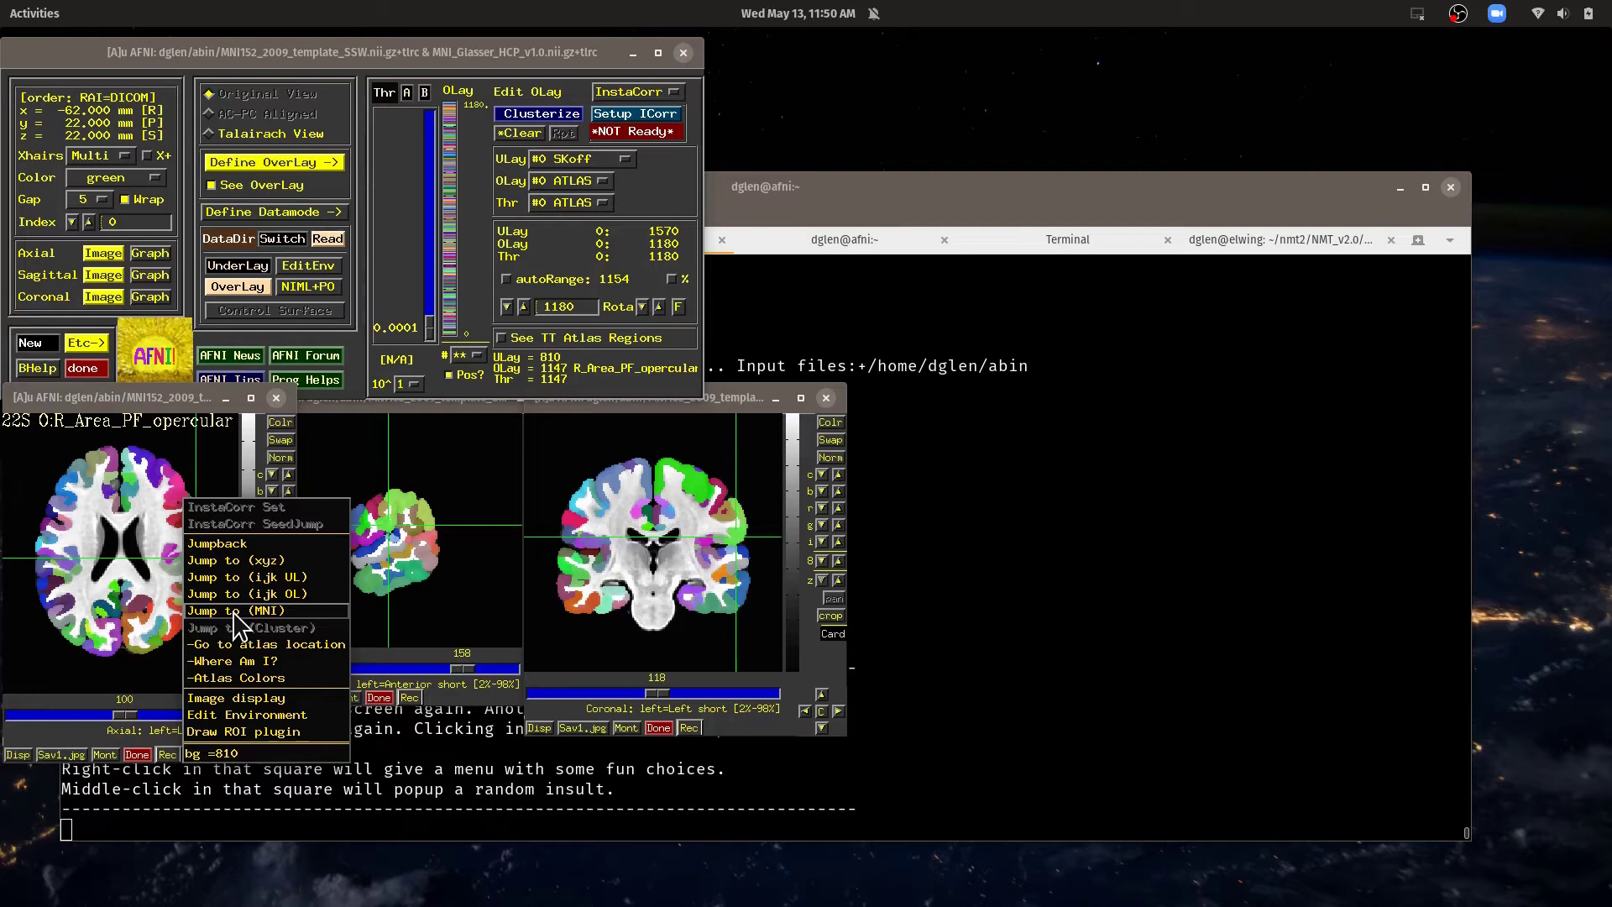
Enter MNI coordinates 62 -22 22 in the Jump to (MNI) field.
left_click(234, 611)
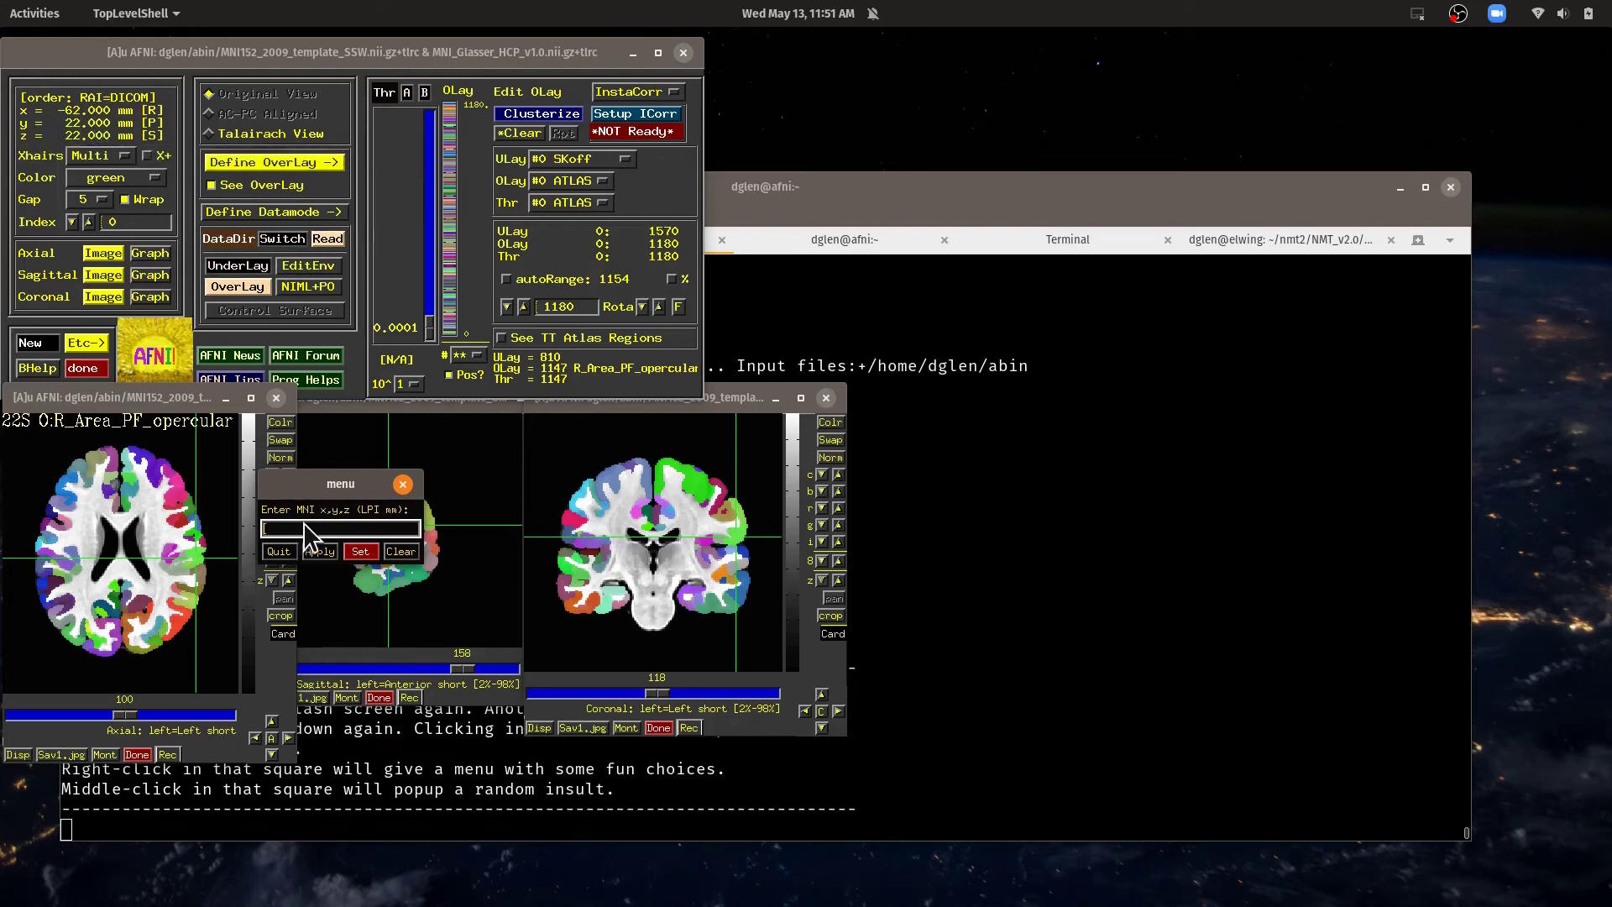
type("62 -22 22")
Confirm the jump to MNI 62 -22 22, landing in R_Area_PF_opercular.
left_click(359, 551)
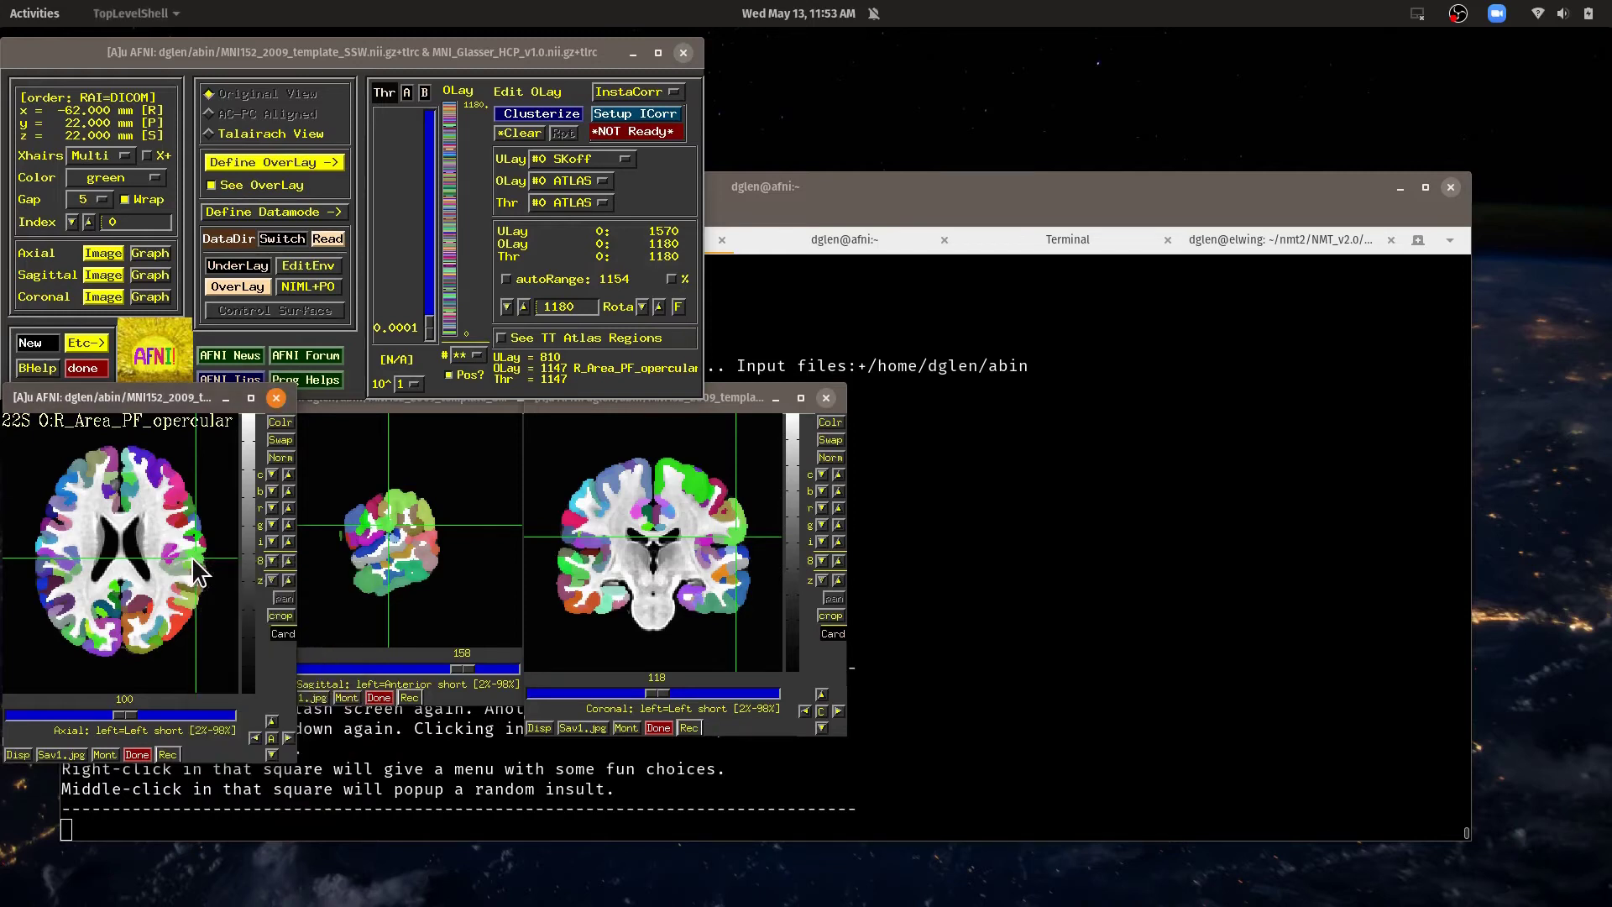
Open the Go to atlas location list of Glasser structures and move it to the screen top.
right_click(192, 558)
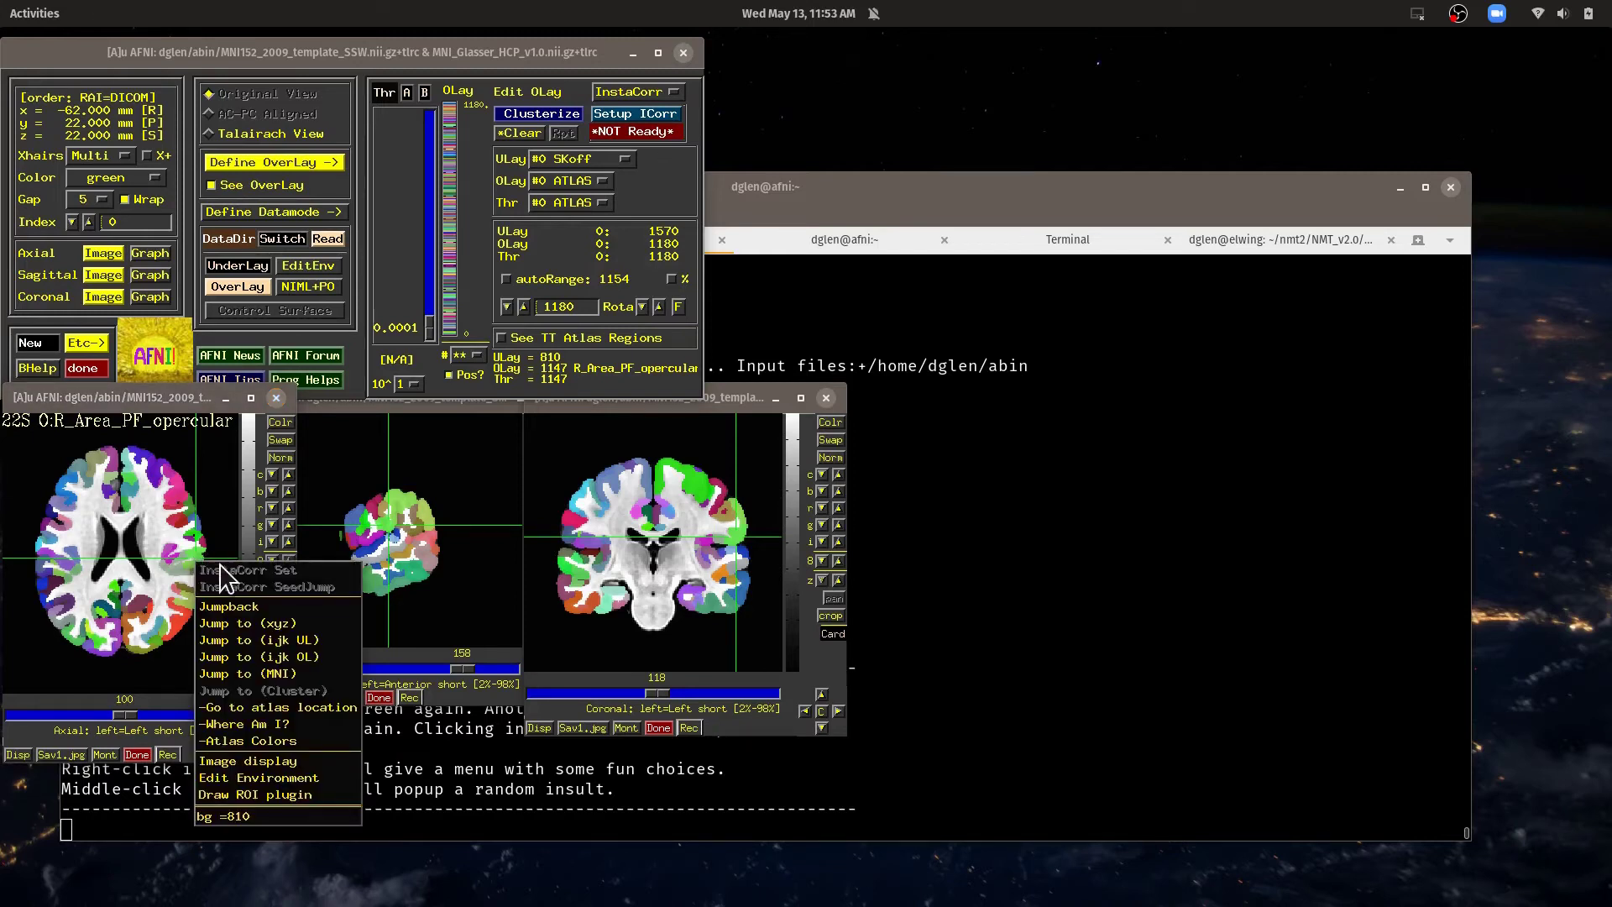
left_click(300, 708)
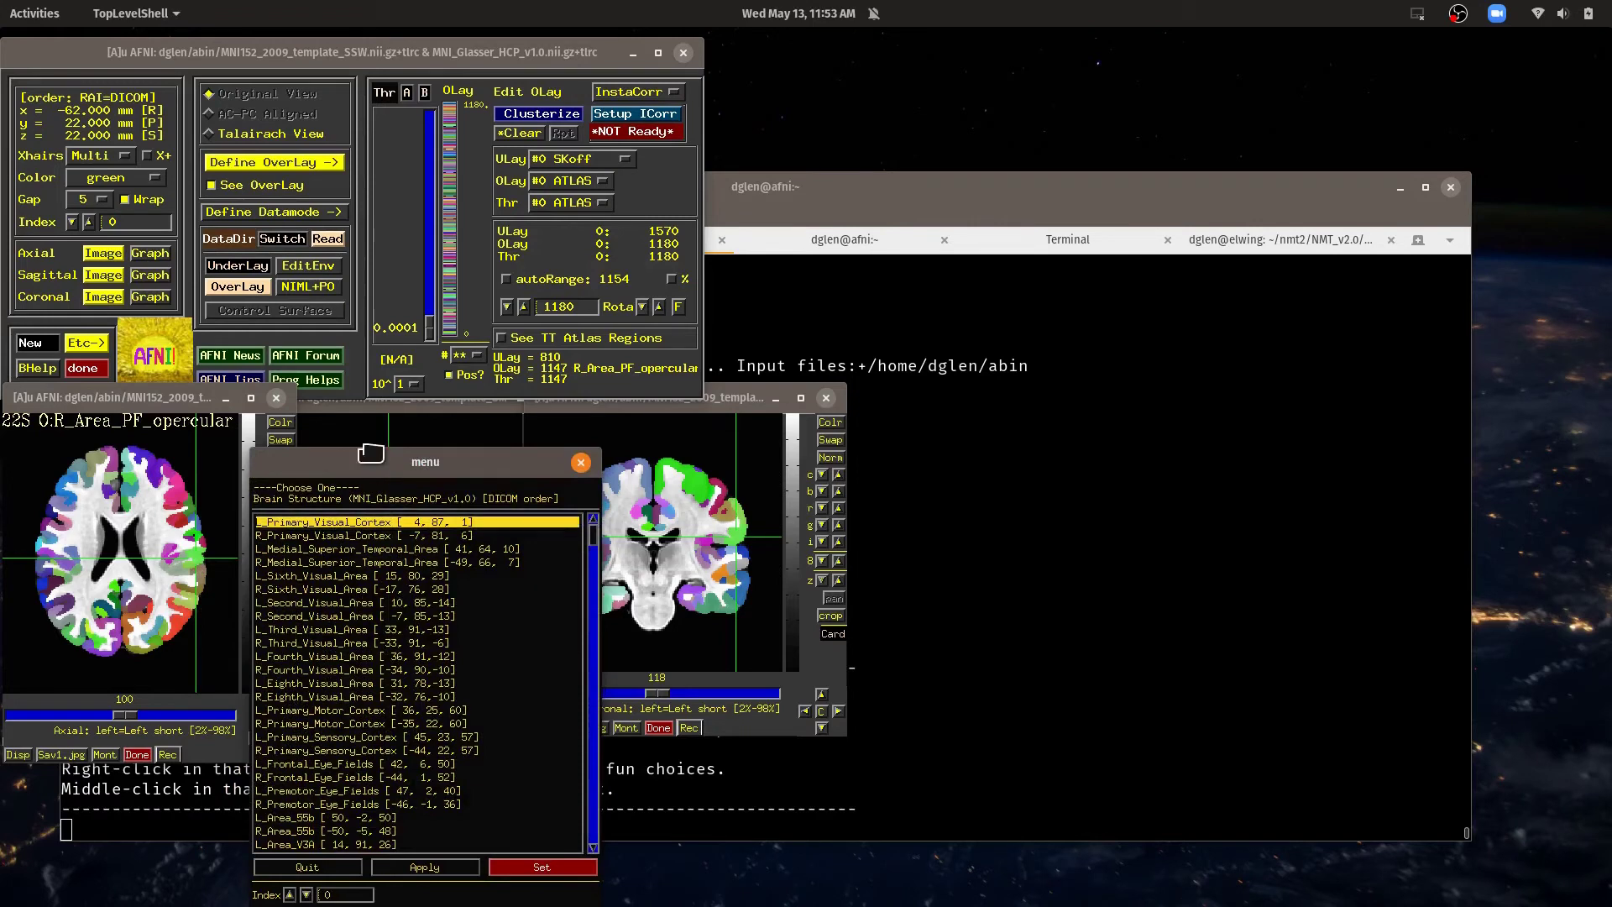
left_click_drag(367, 453, 638, 66)
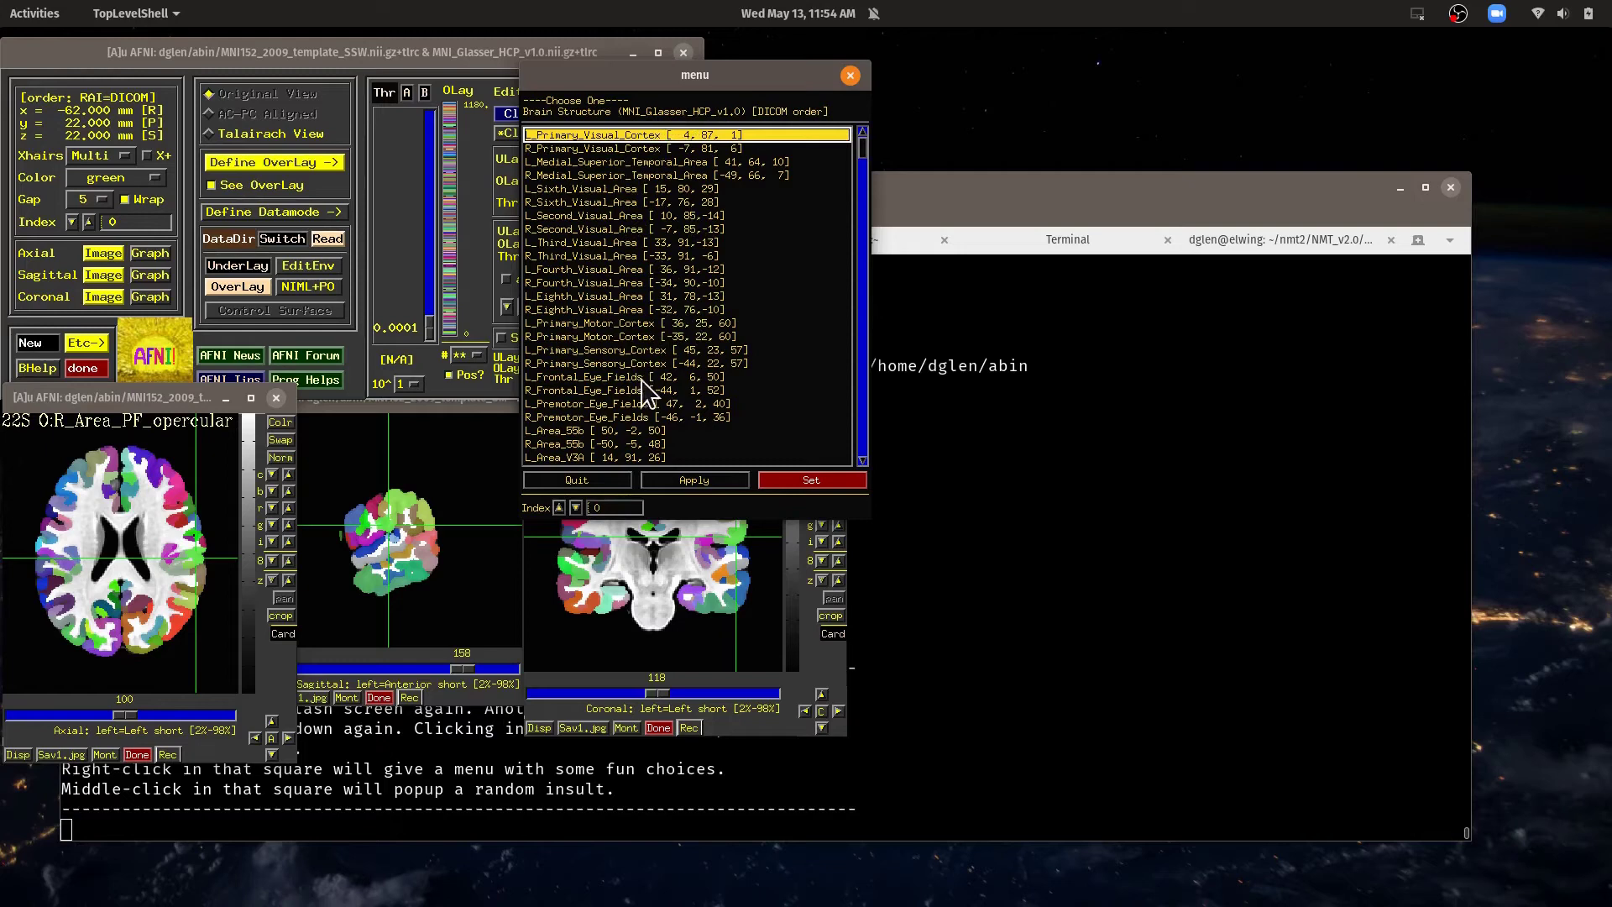
Jump the crosshairs through L_Area_55b and R_RetroSplenial_Complex to L_IntraParietal_Sulcus_Area_1.
left_click(608, 431)
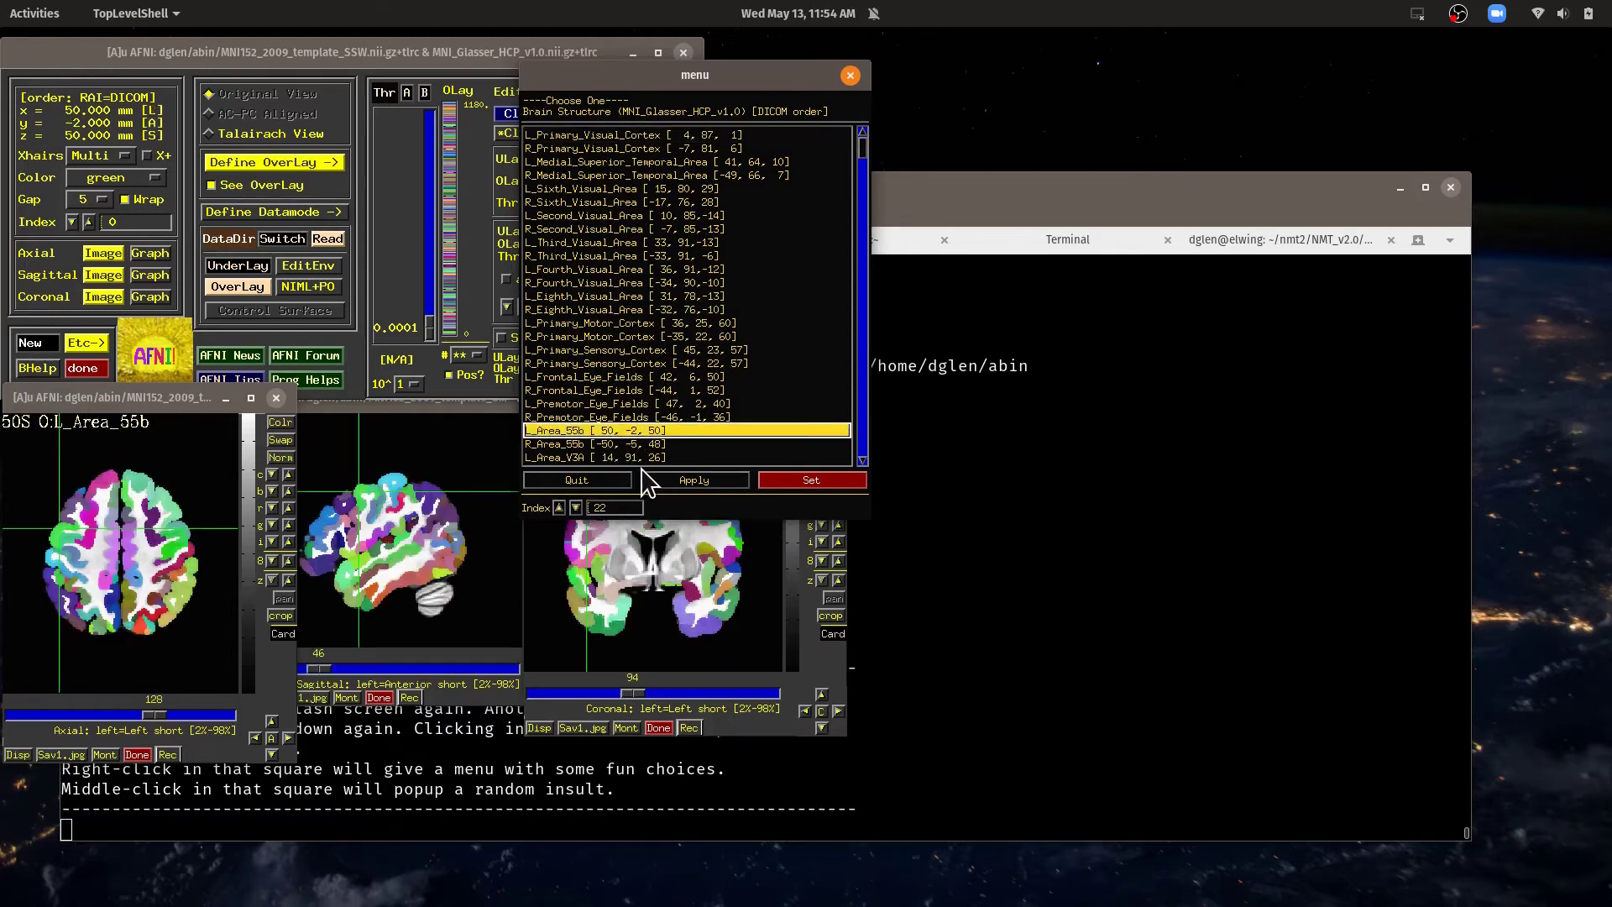
scroll(668, 437, "down", 2)
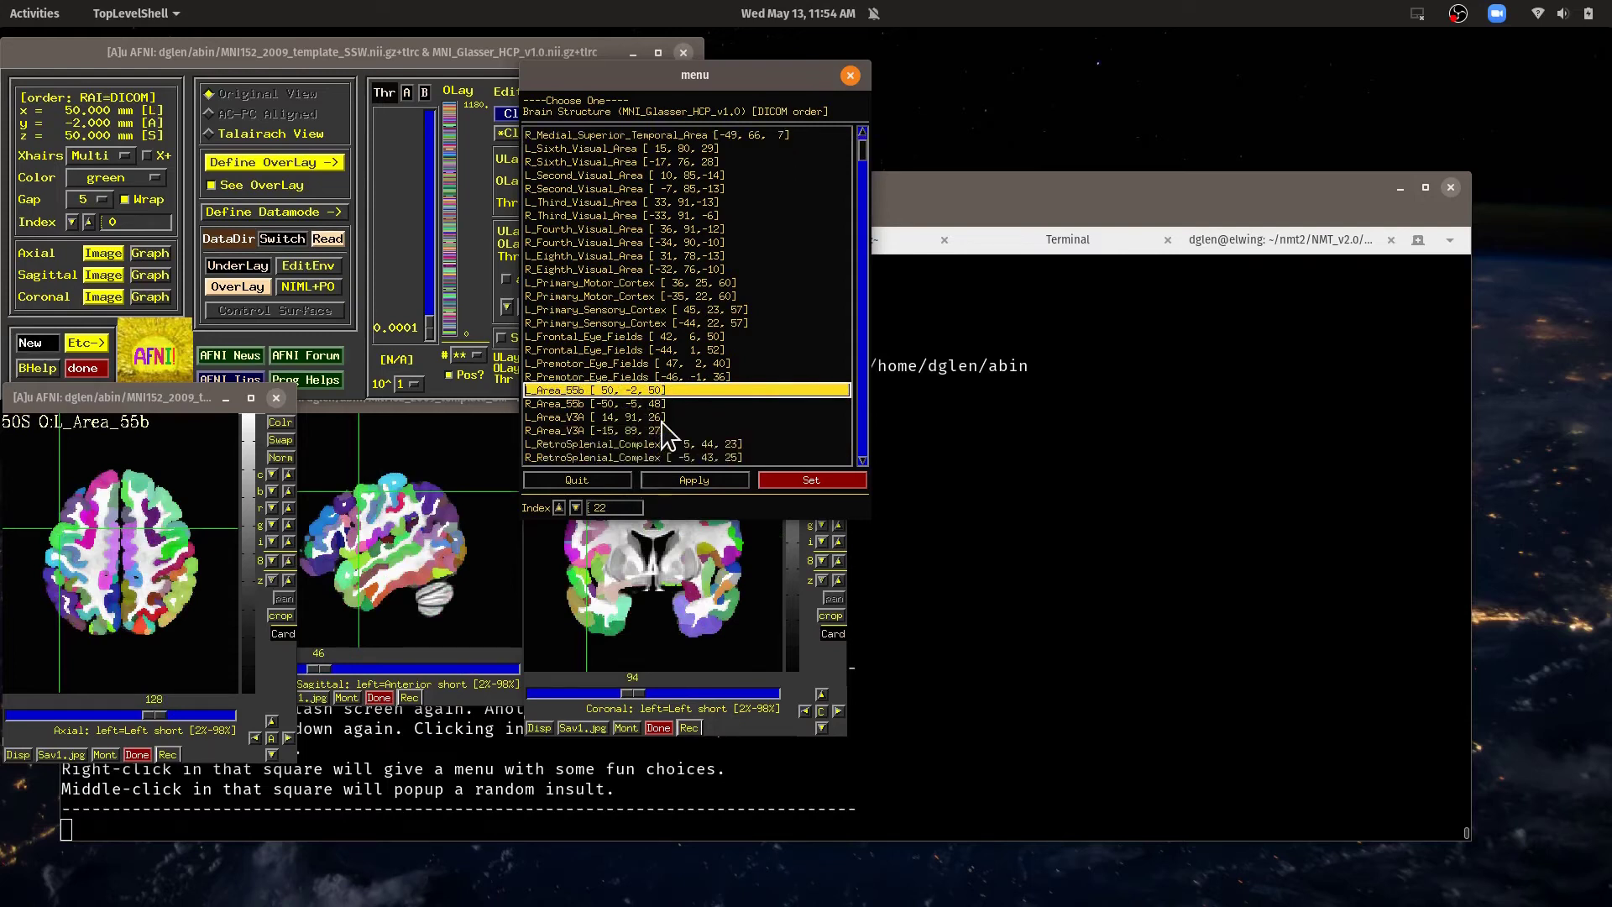
scroll(667, 437, "down", 2)
scroll(668, 433, "up", 1)
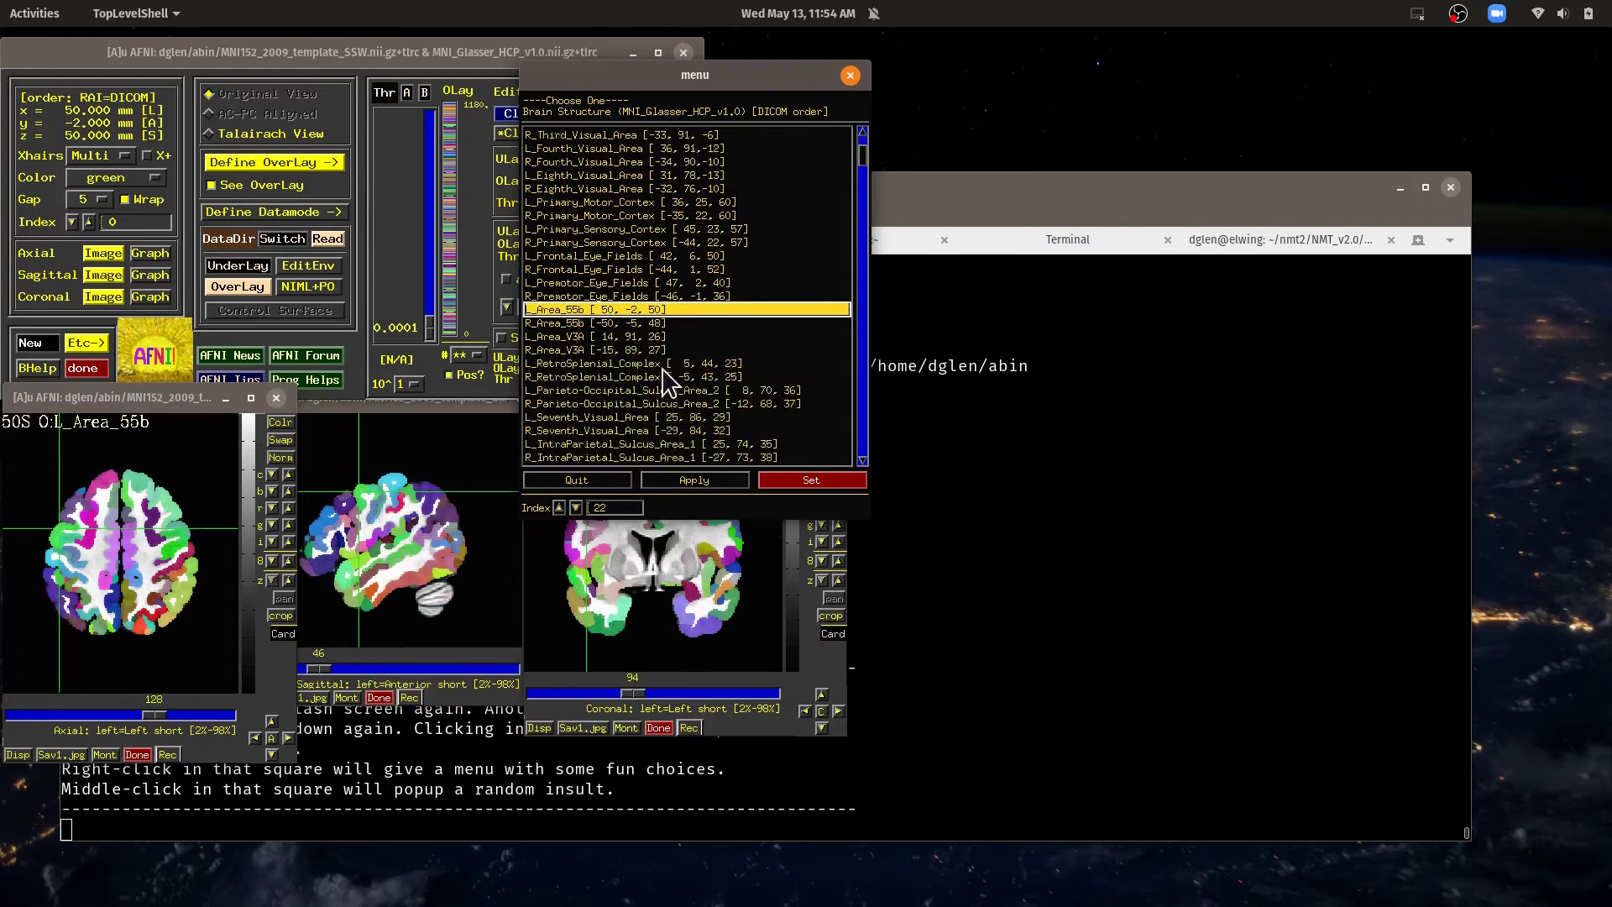
left_click(628, 378)
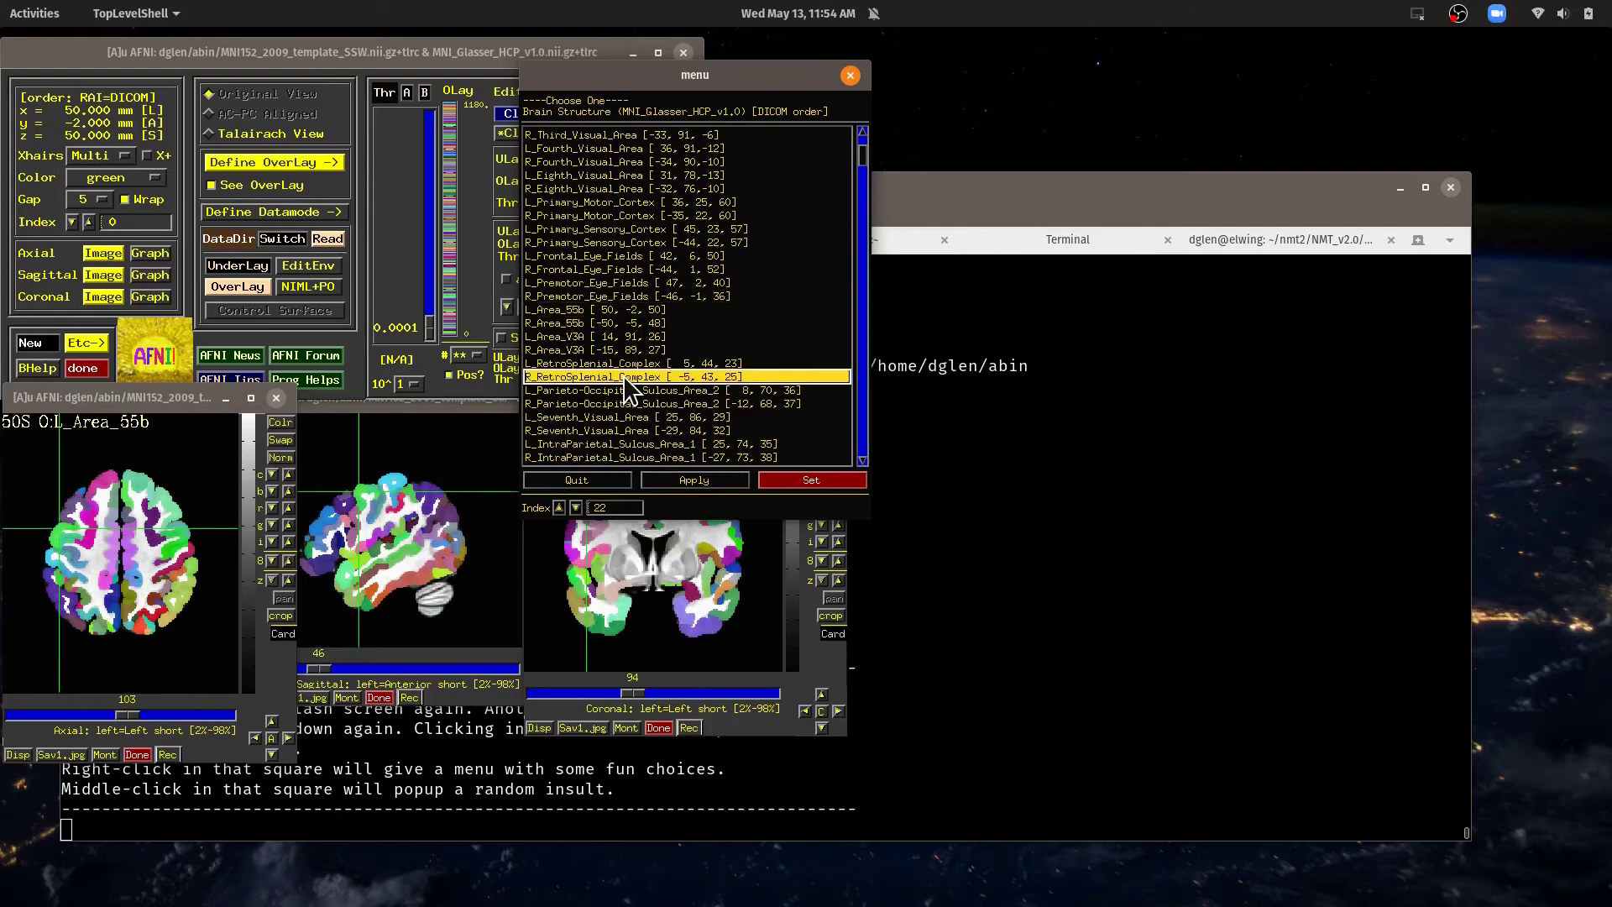
left_click(622, 444)
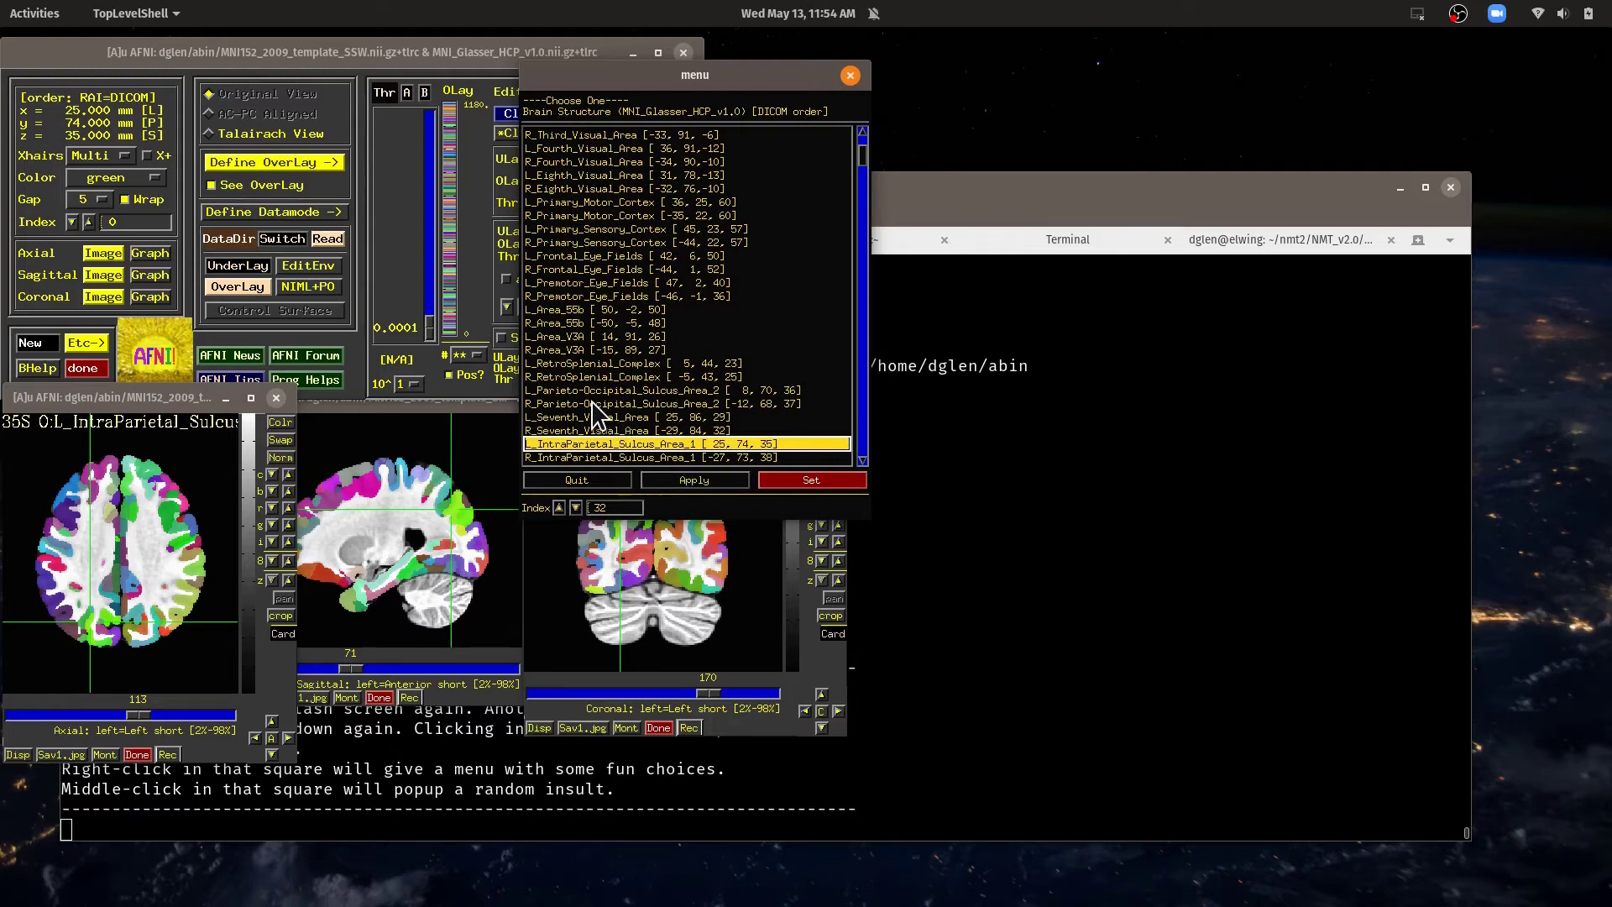
Open Atlas Colors from the axial image menu and enlarge the TT Atlas Rendering window.
right_click(173, 599)
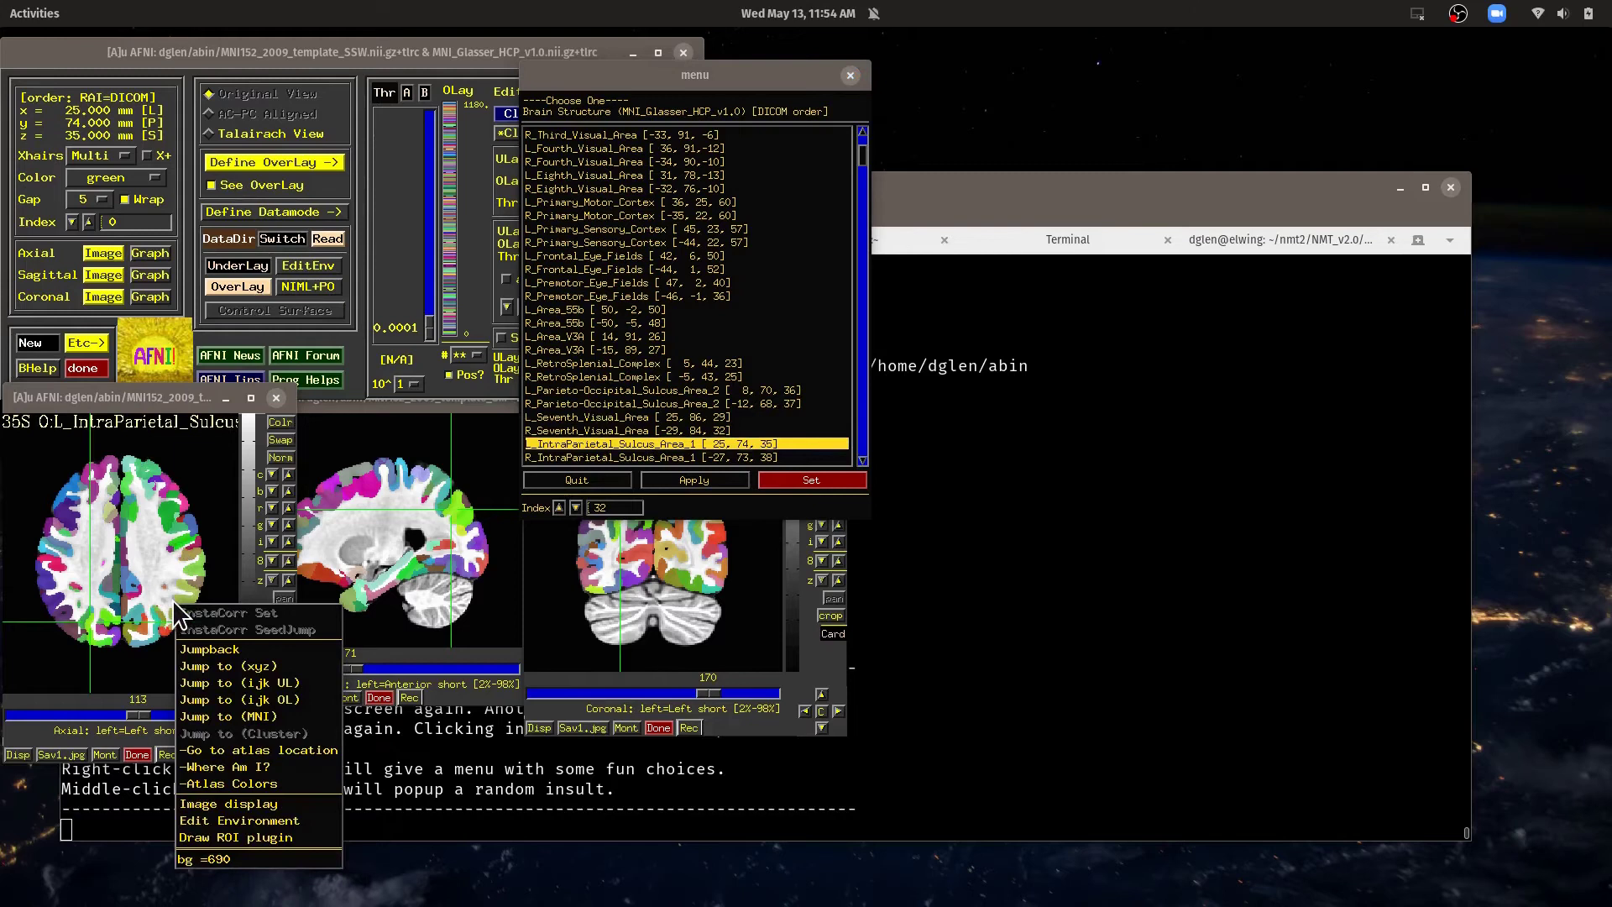
left_click(269, 790)
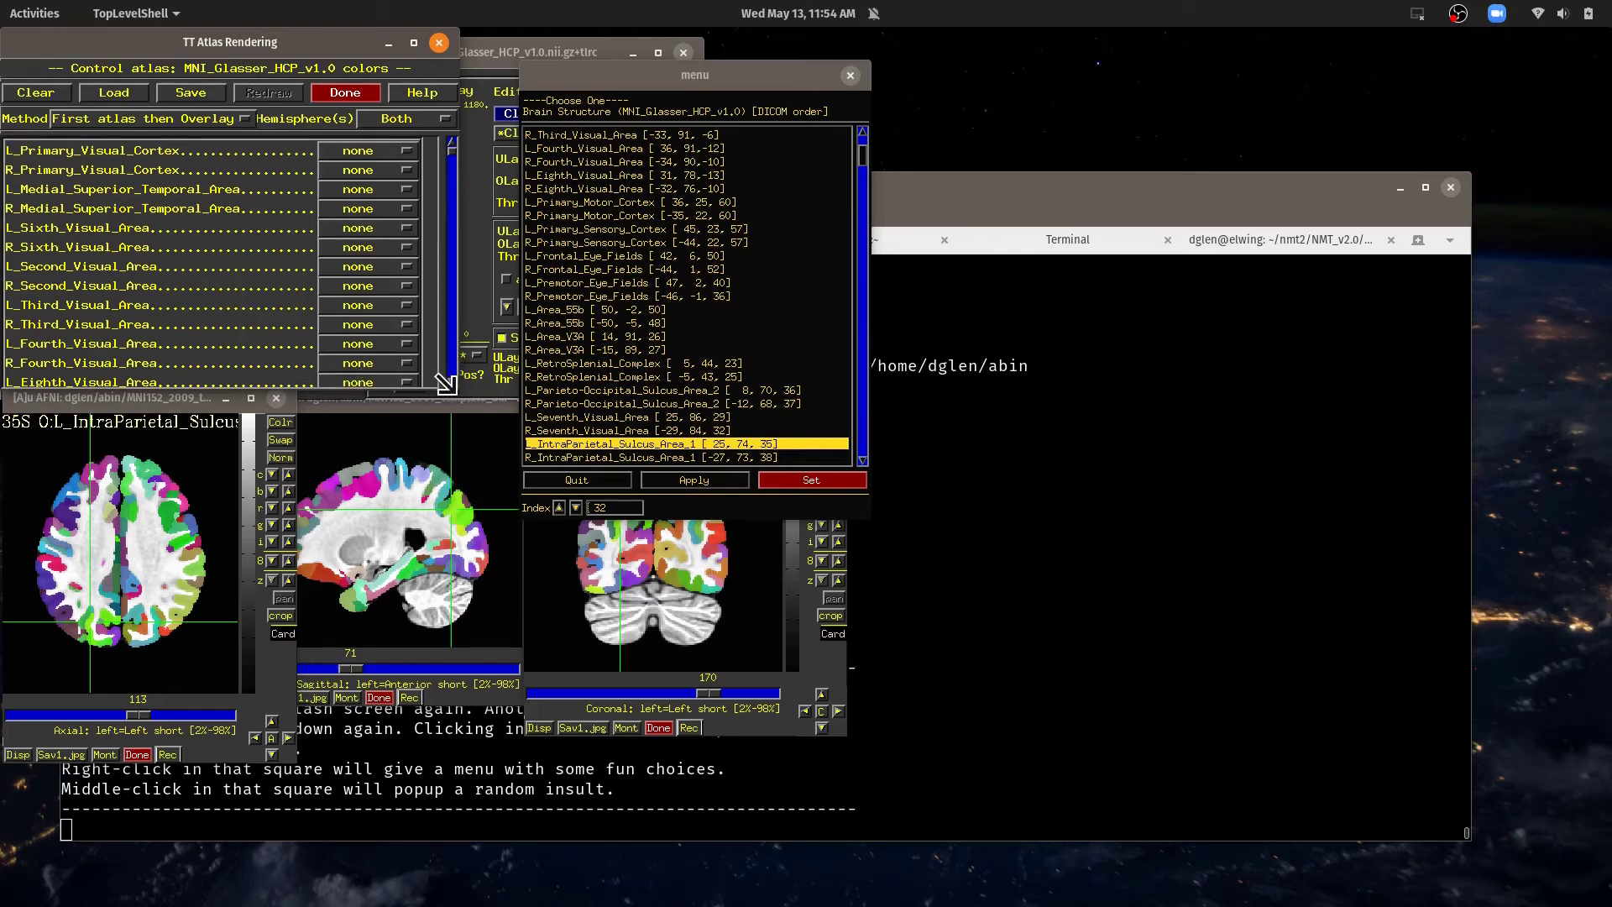
left_click_drag(446, 384, 552, 551)
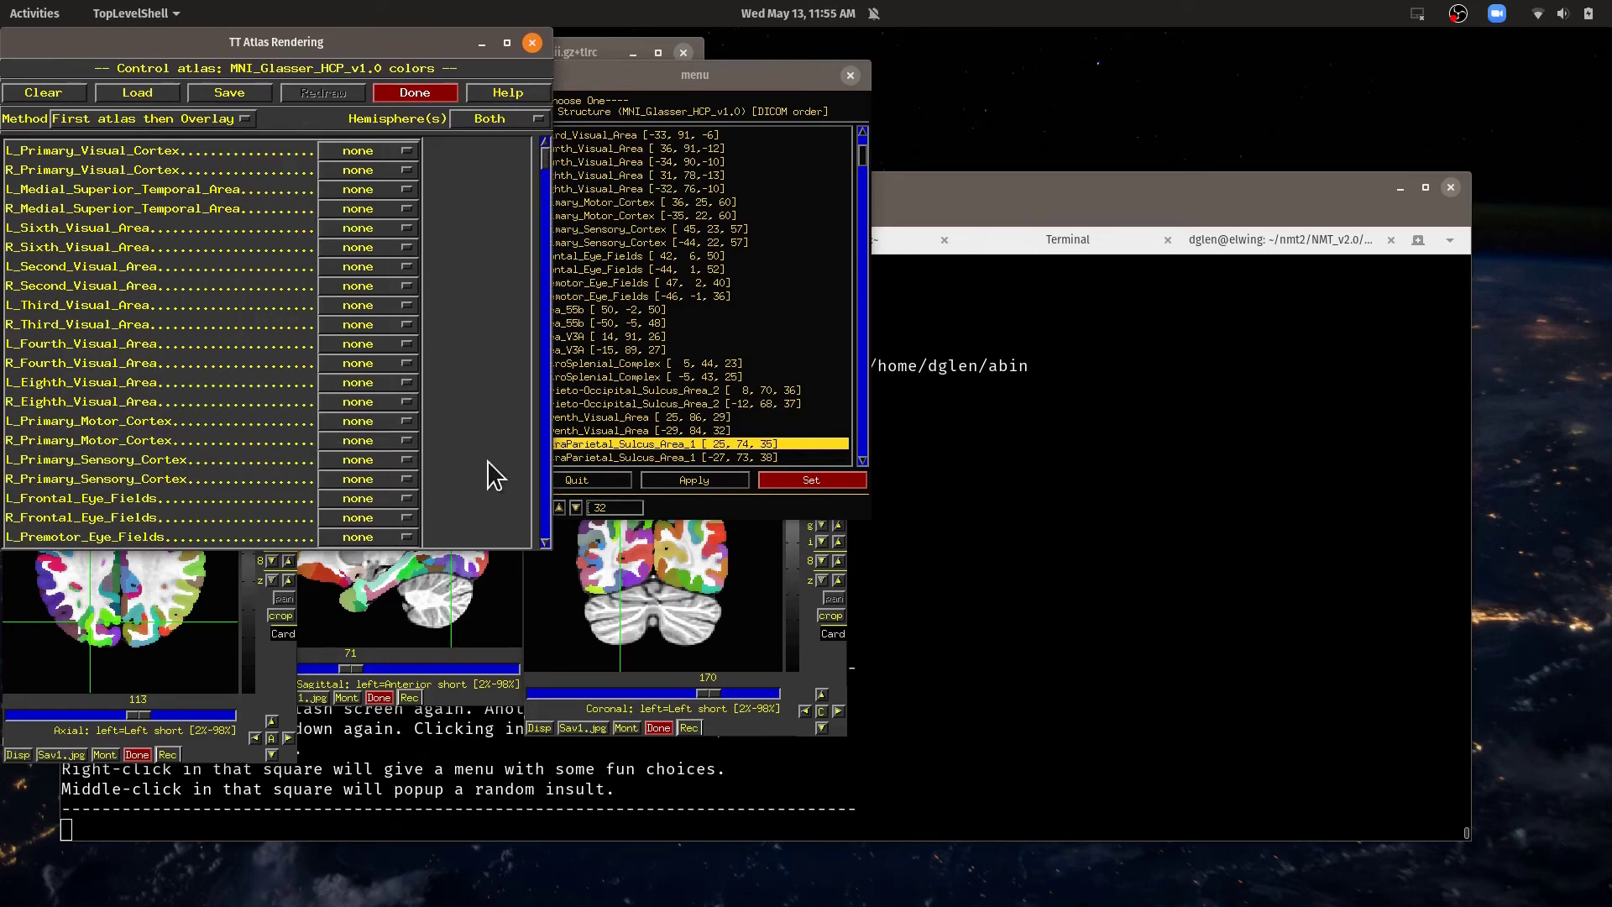
Set L_Seventh_Visual_Area to red in TT Atlas Rendering, leaving L_Frontal_Eye_Fields unchanged.
left_click(395, 497)
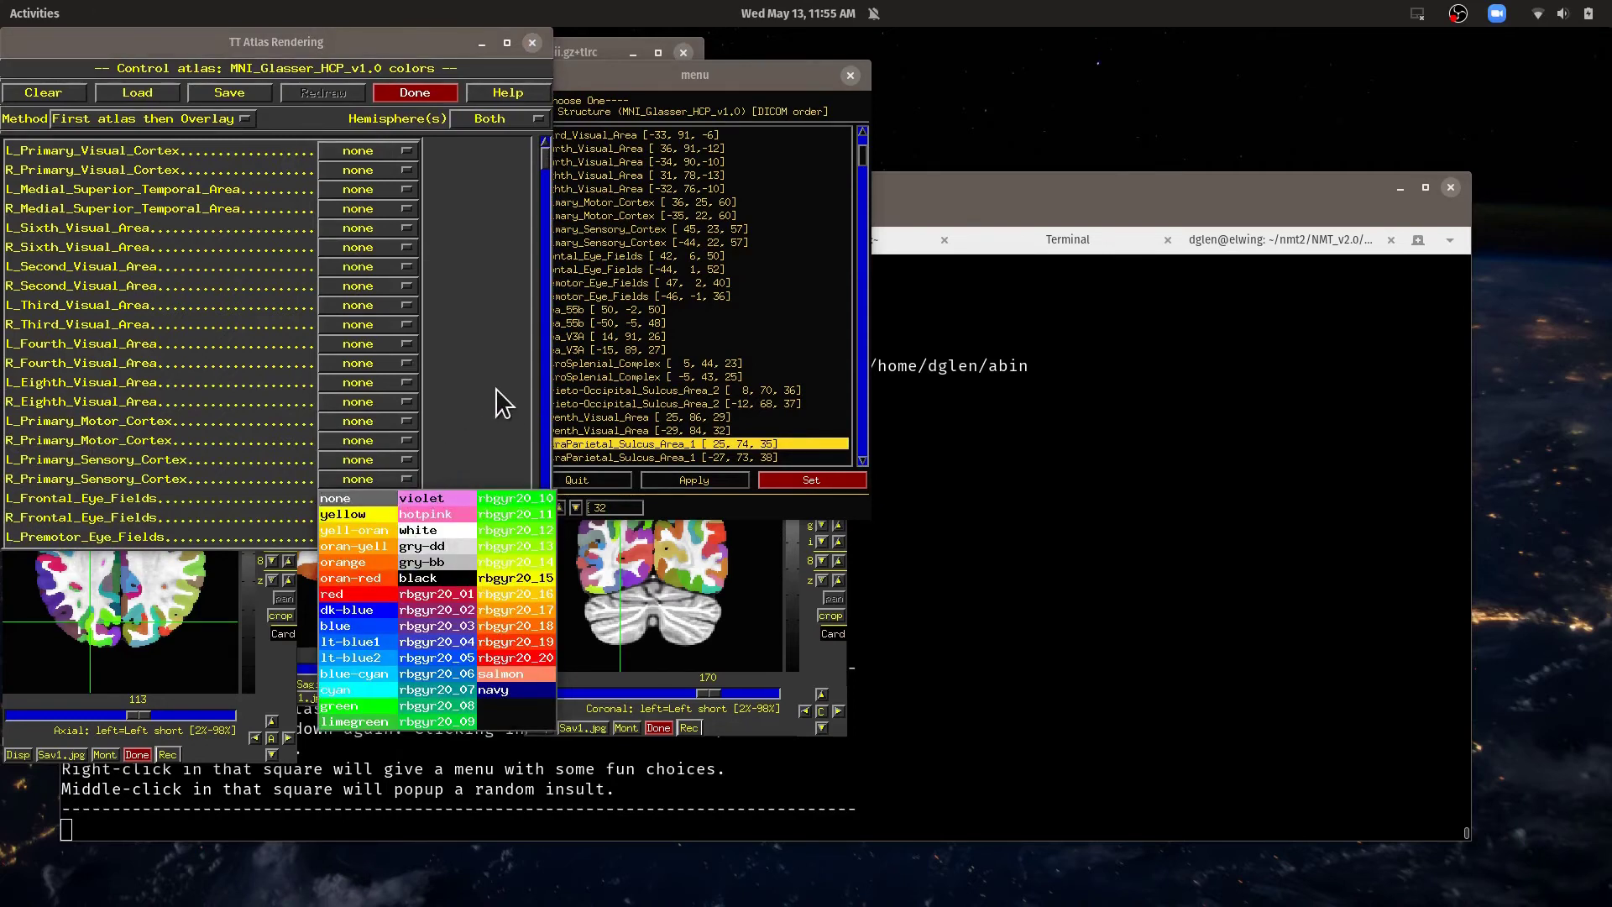
left_click(408, 481)
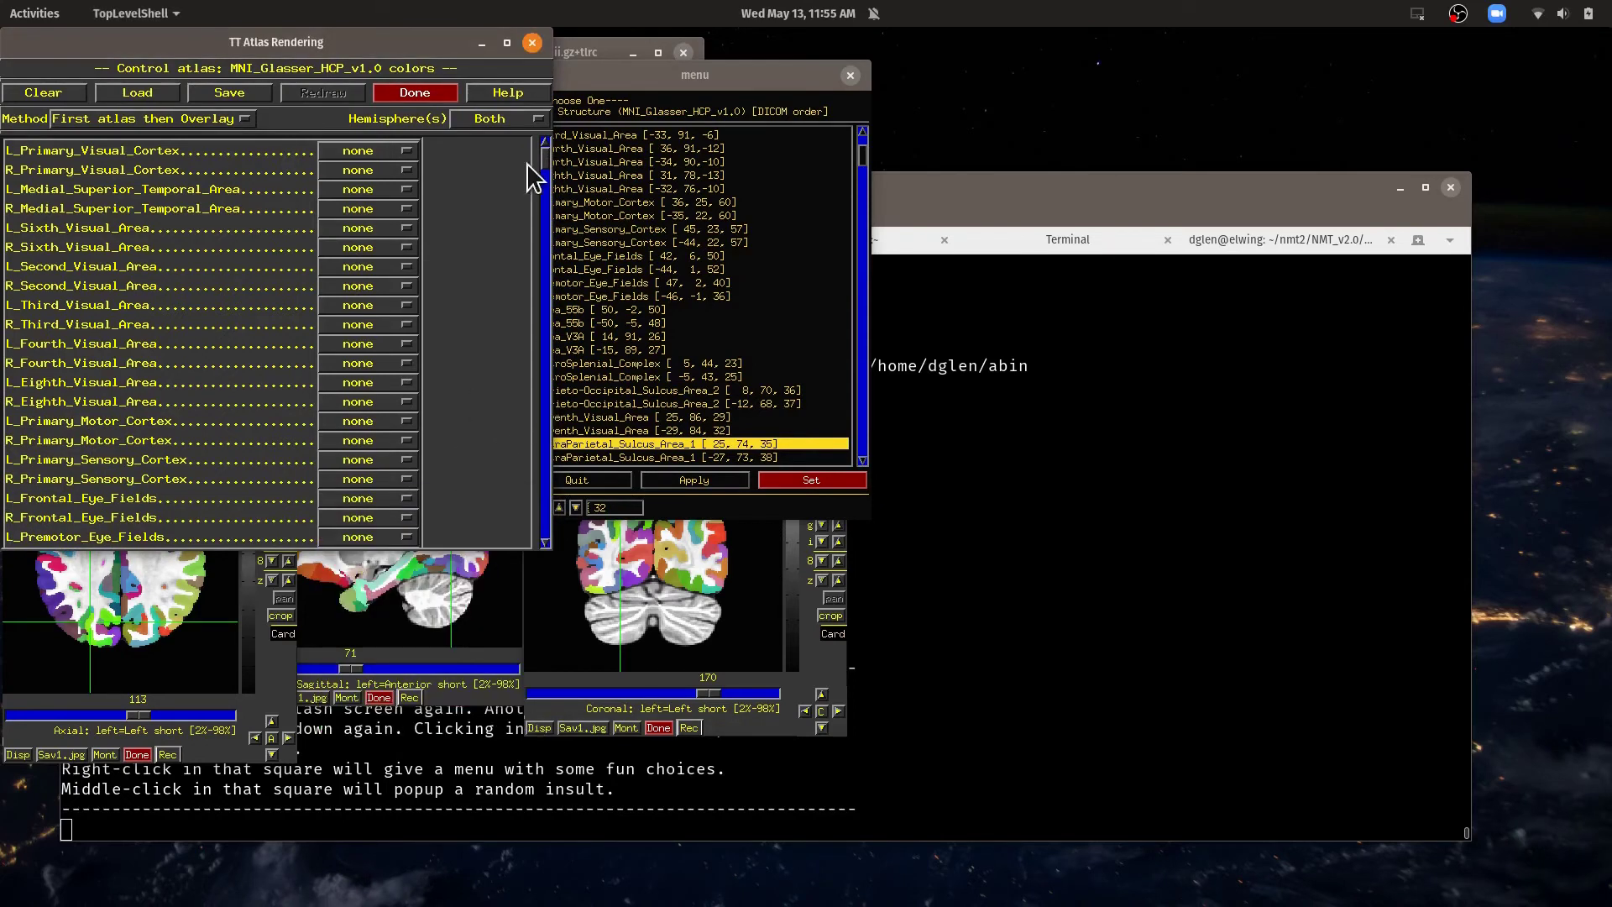
left_click_drag(548, 168, 549, 183)
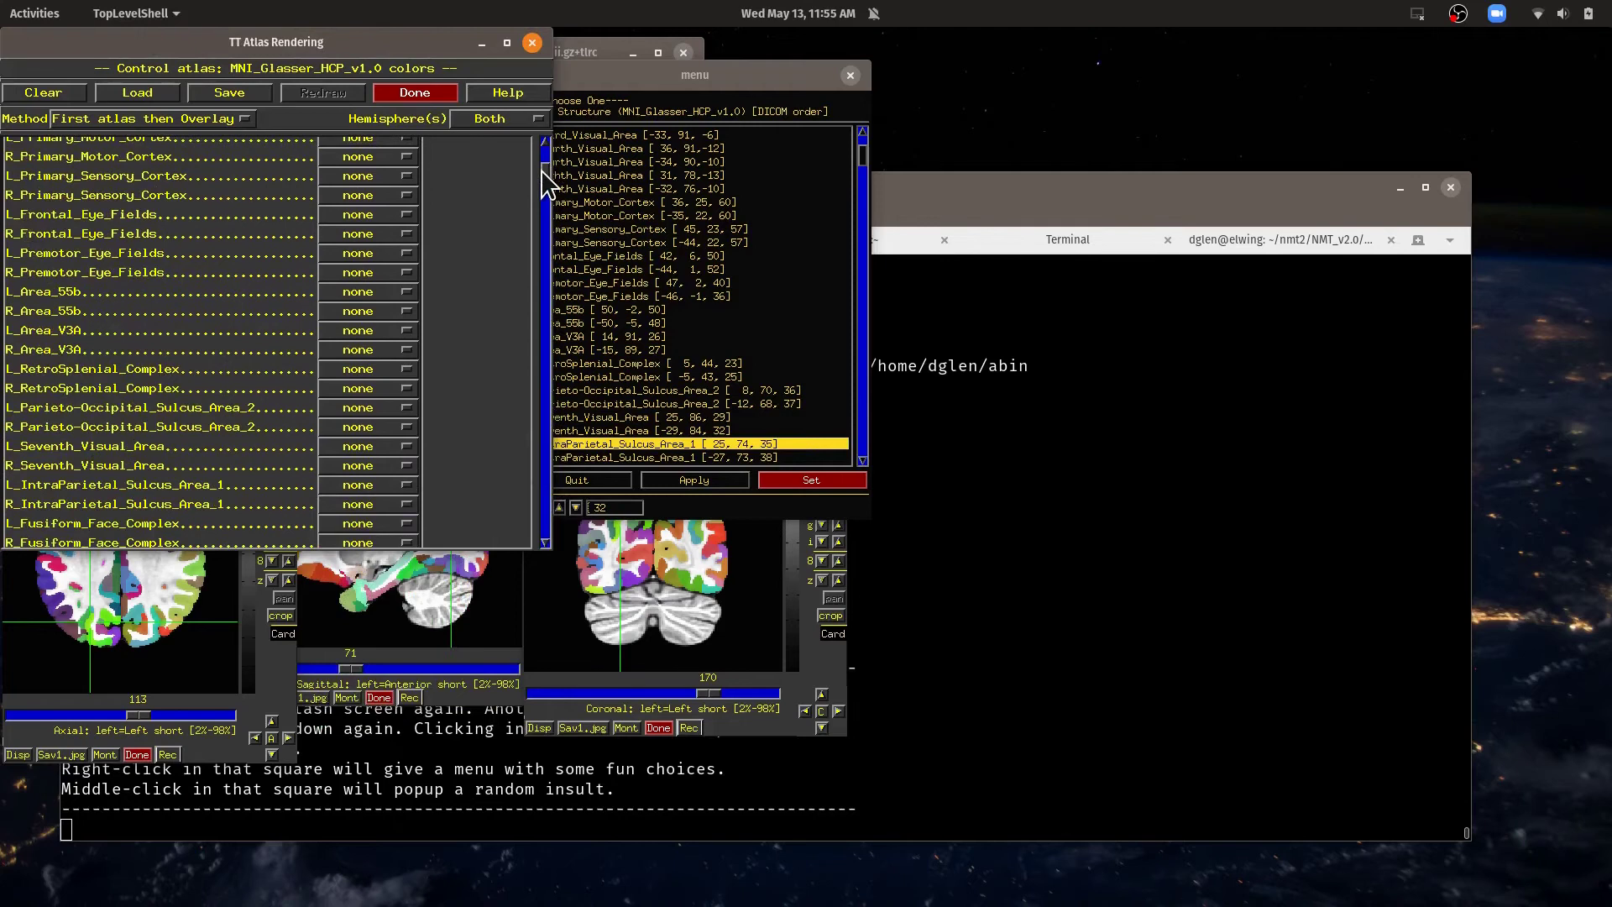
left_click(349, 445)
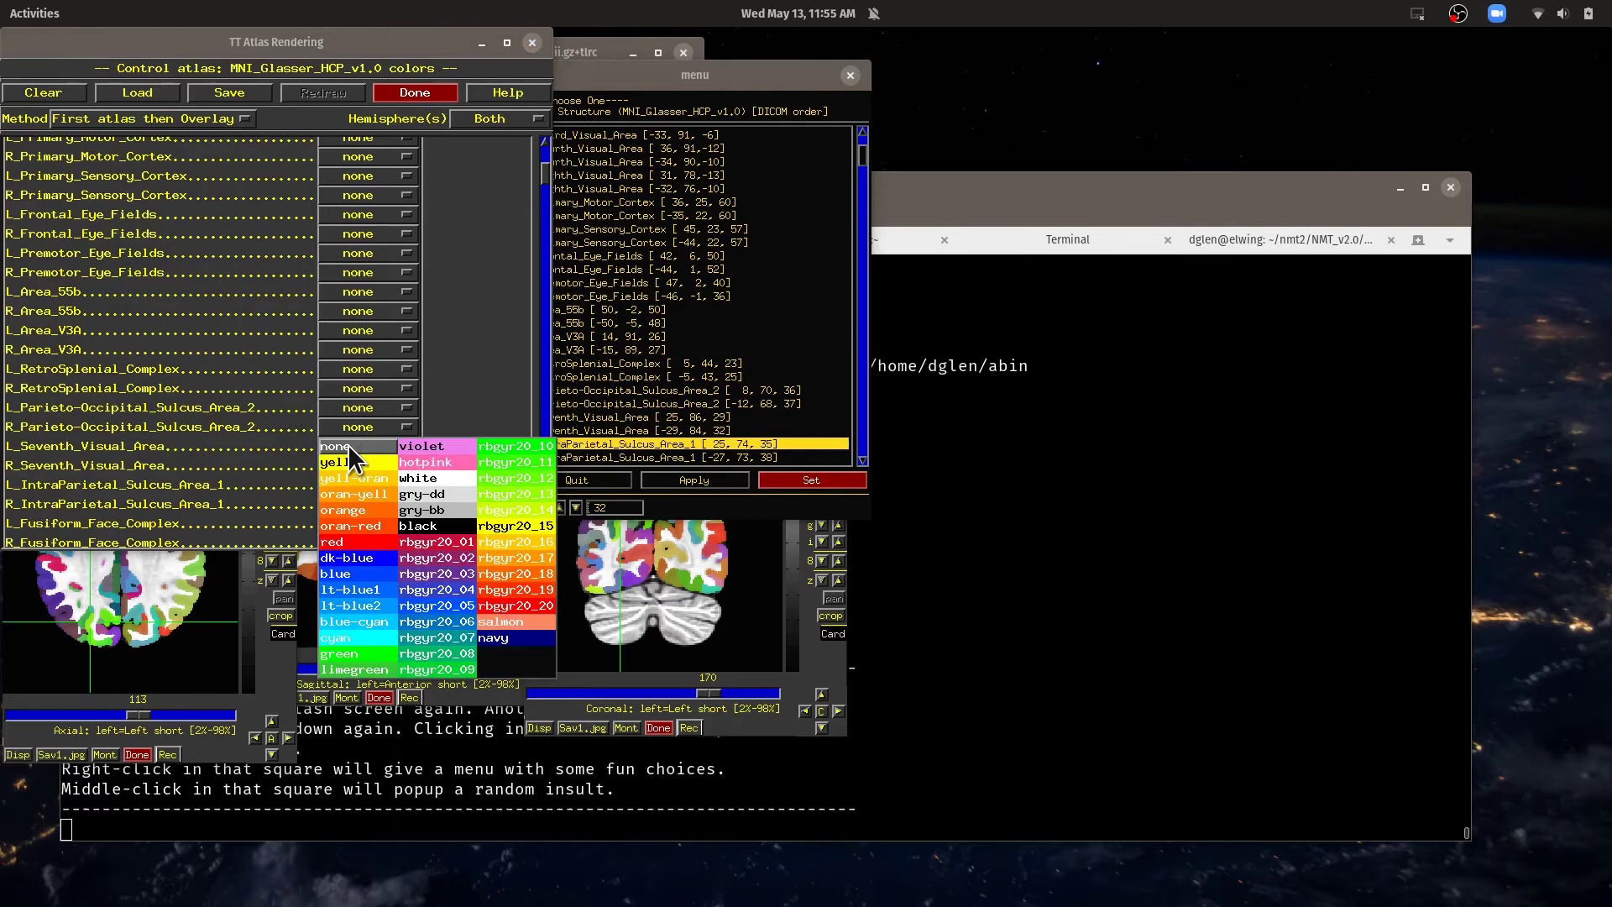
left_click(374, 546)
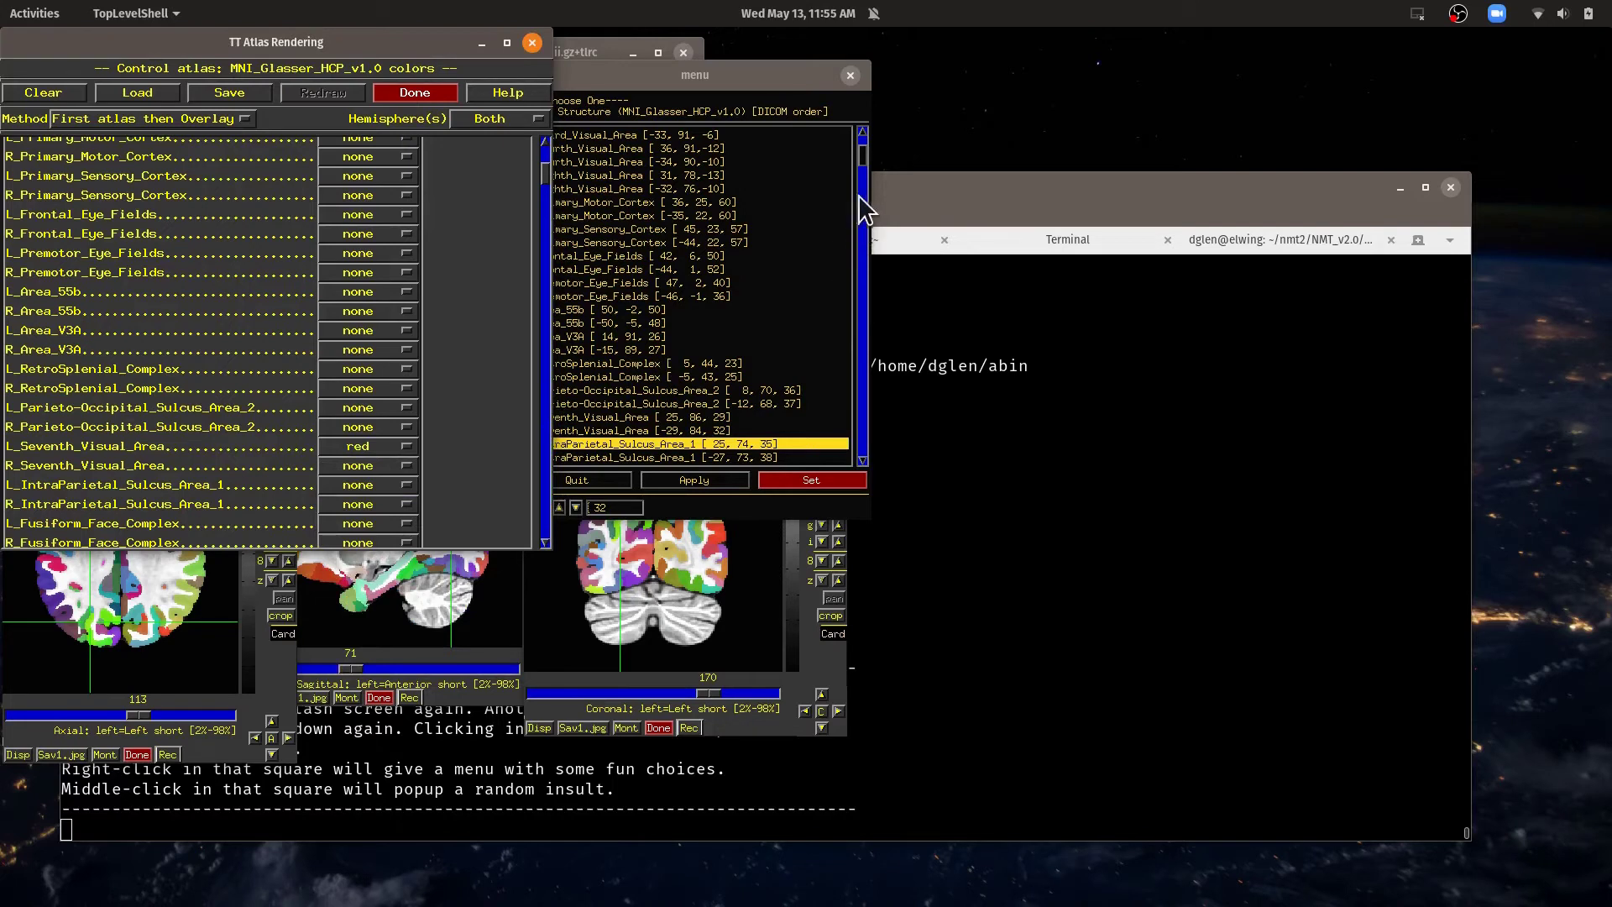
left_click(869, 156)
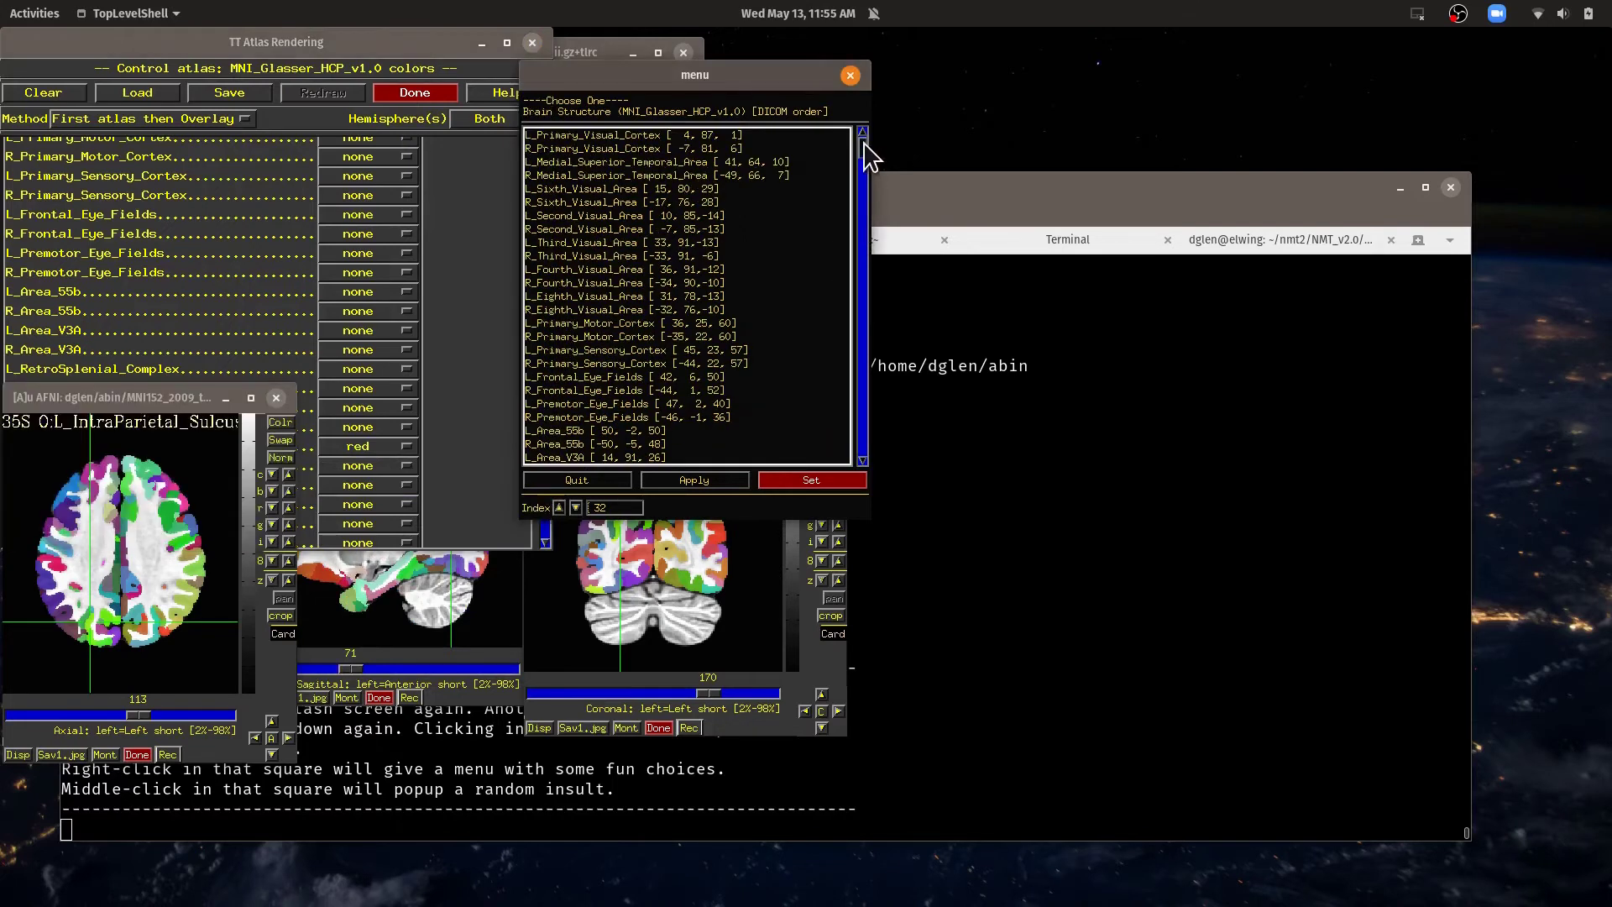
Jump the crosshair to L_Seventh_Visual_Area (25, 86, 29 mm) and move the colour panel aside.
left_click(862, 461)
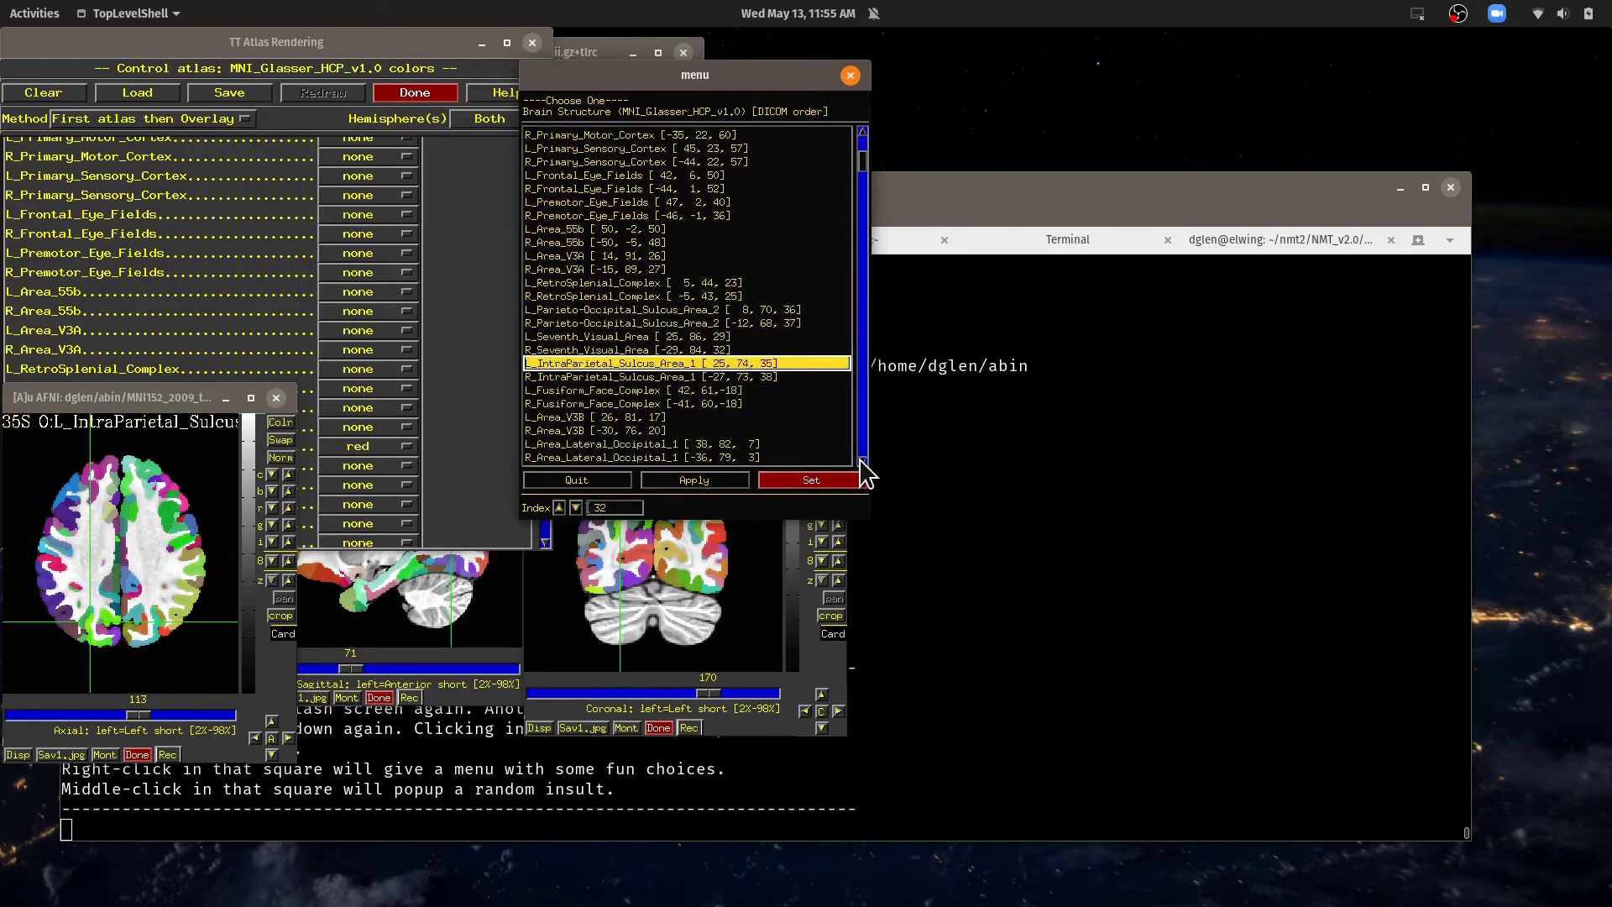
left_click(863, 461)
left_click(863, 461)
left_click(863, 461)
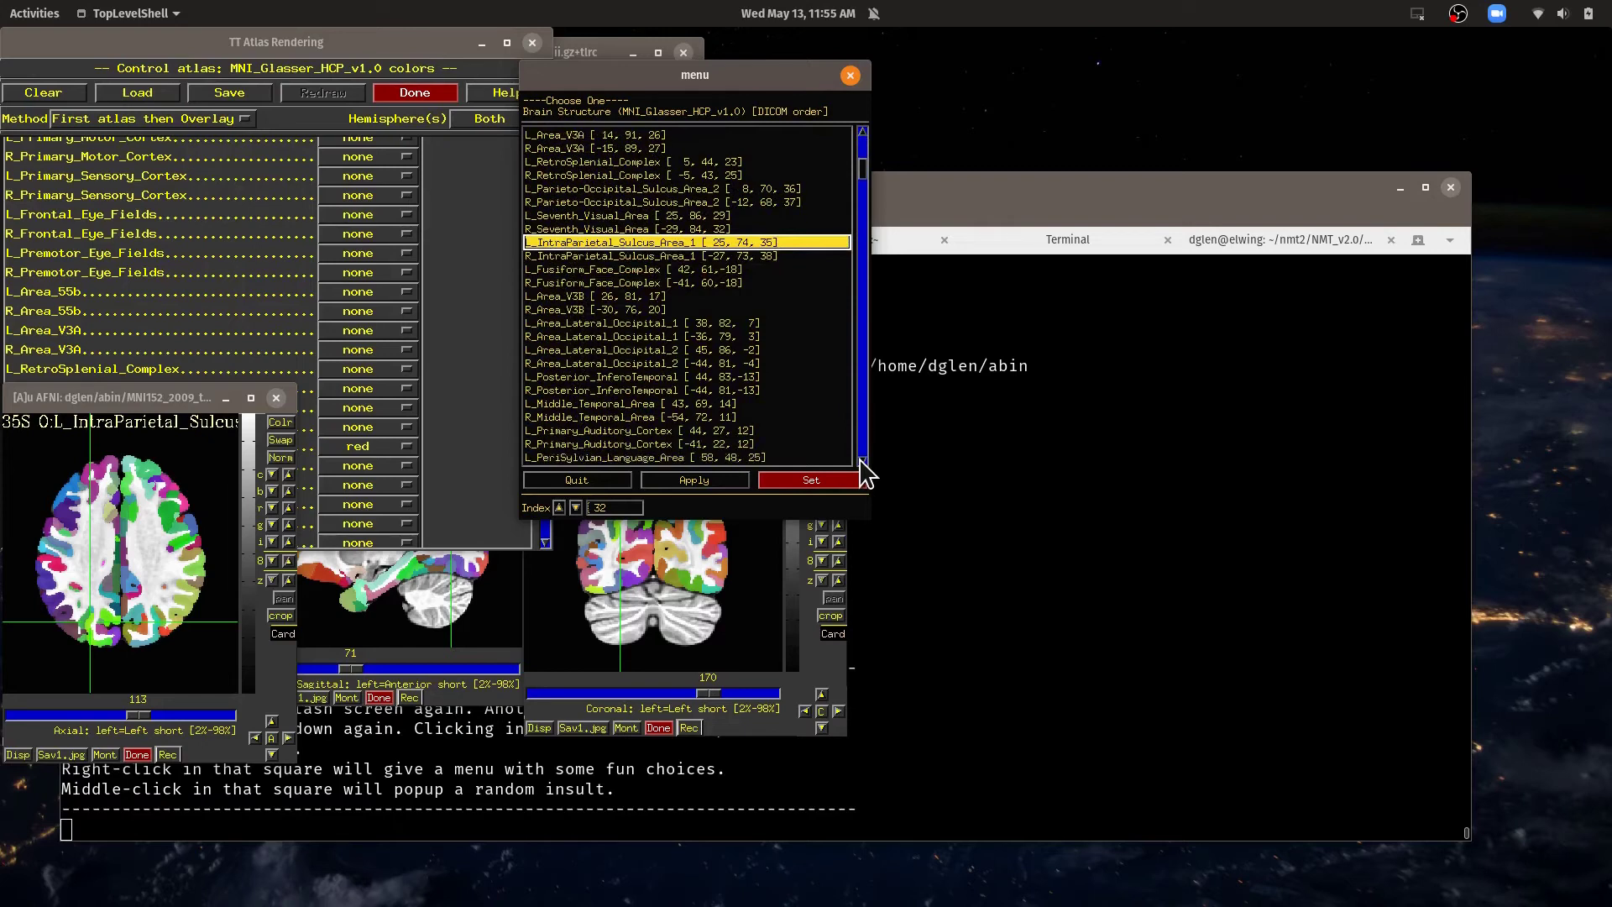
left_click(862, 461)
left_click(862, 461)
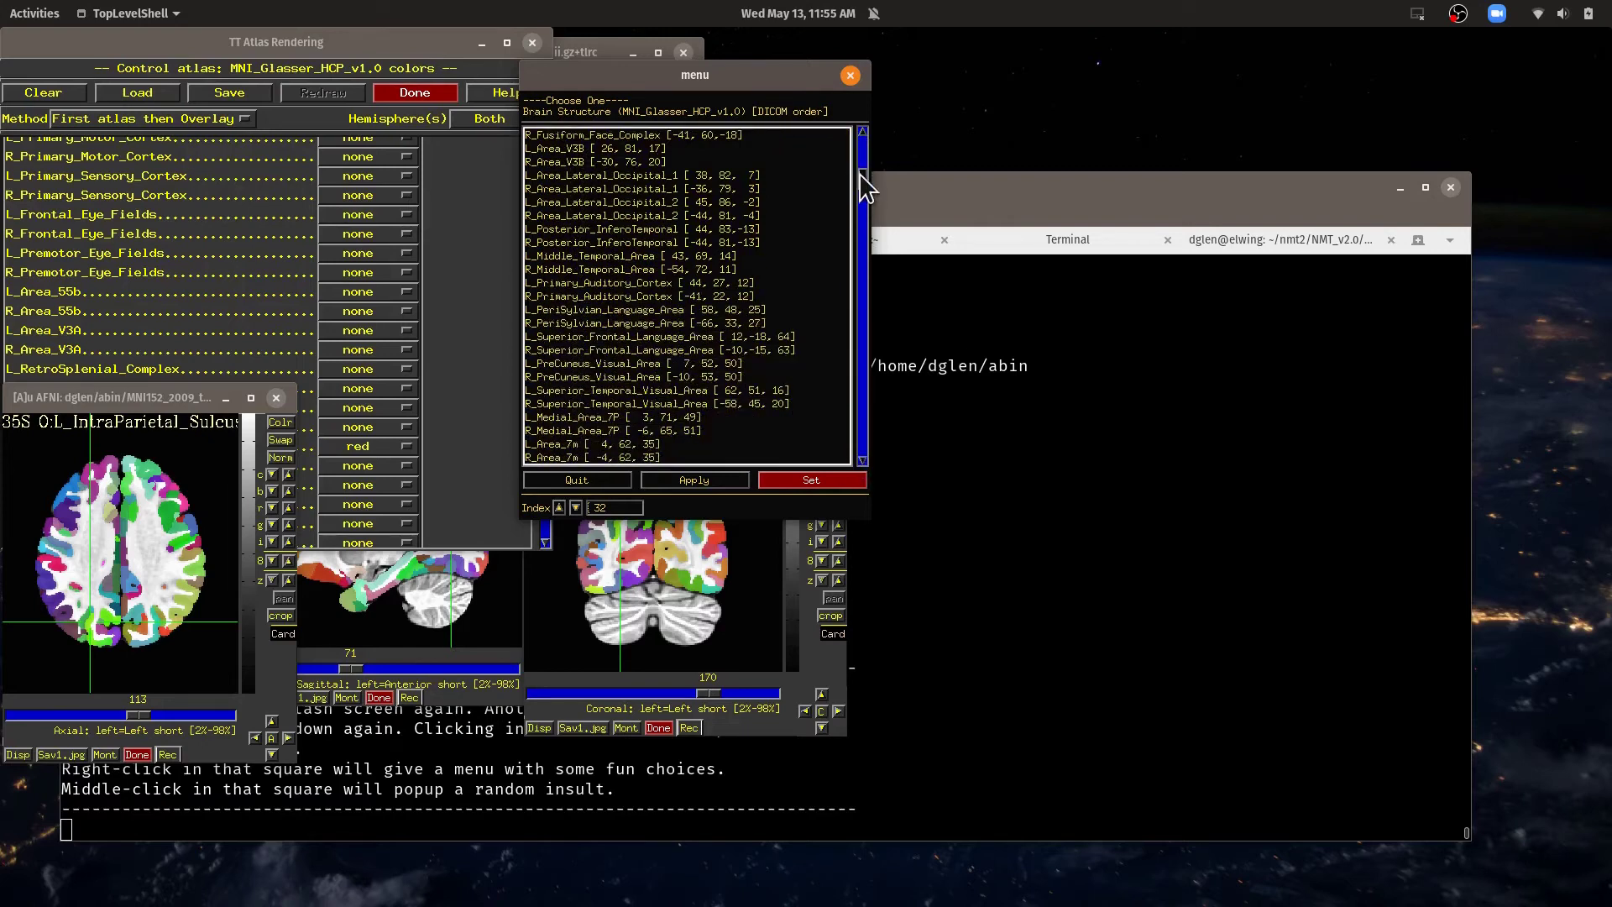
left_click_drag(861, 172, 864, 149)
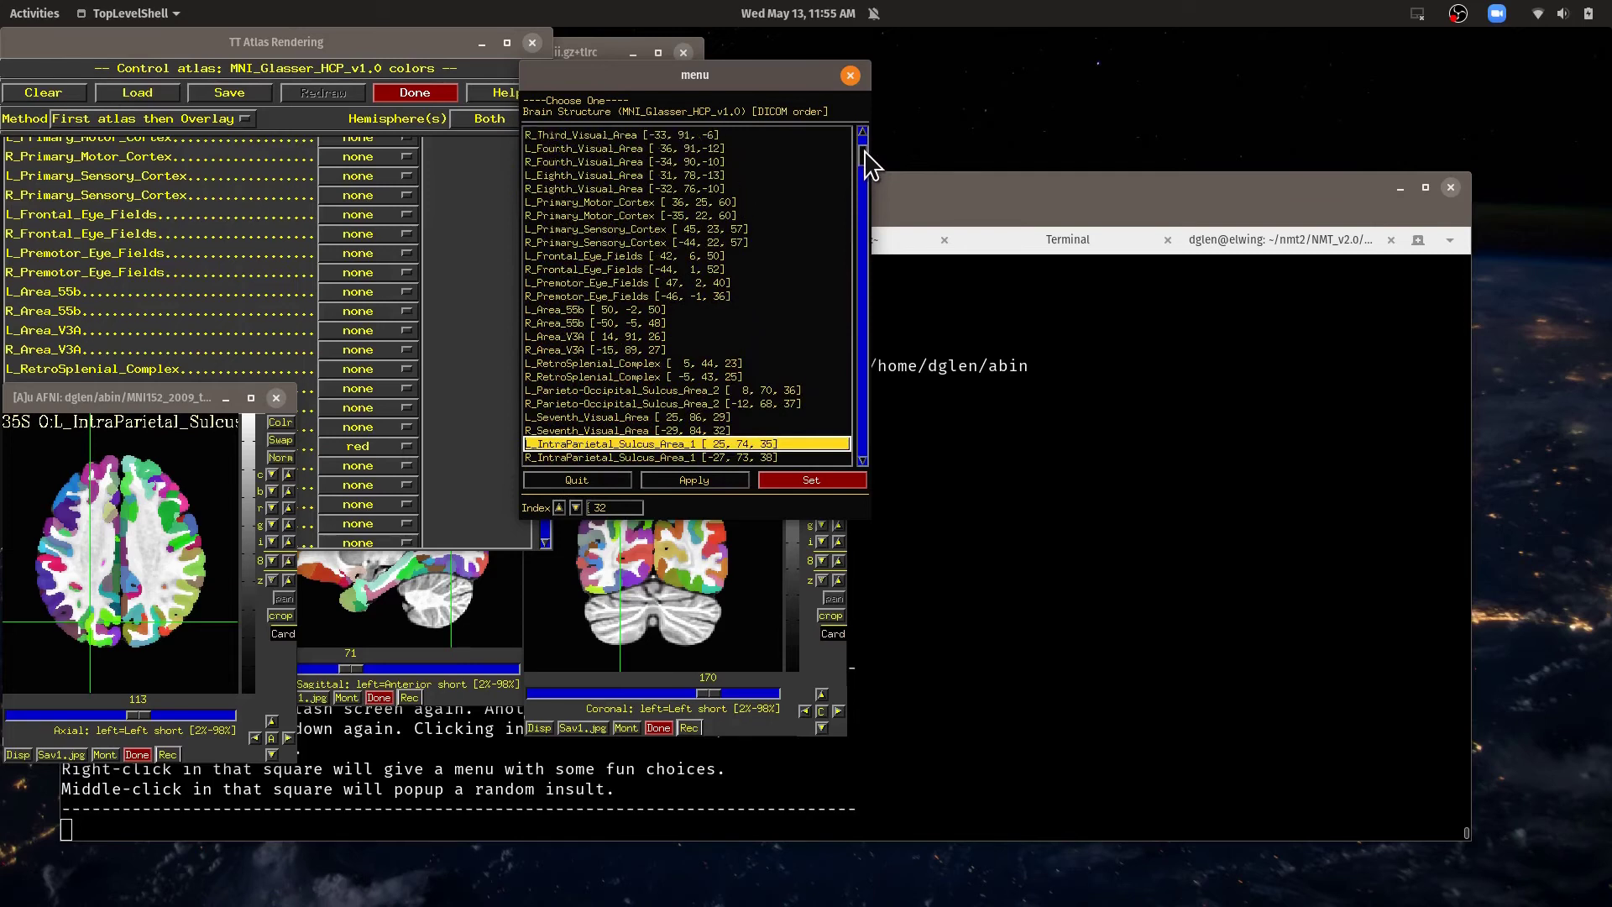
left_click(601, 417)
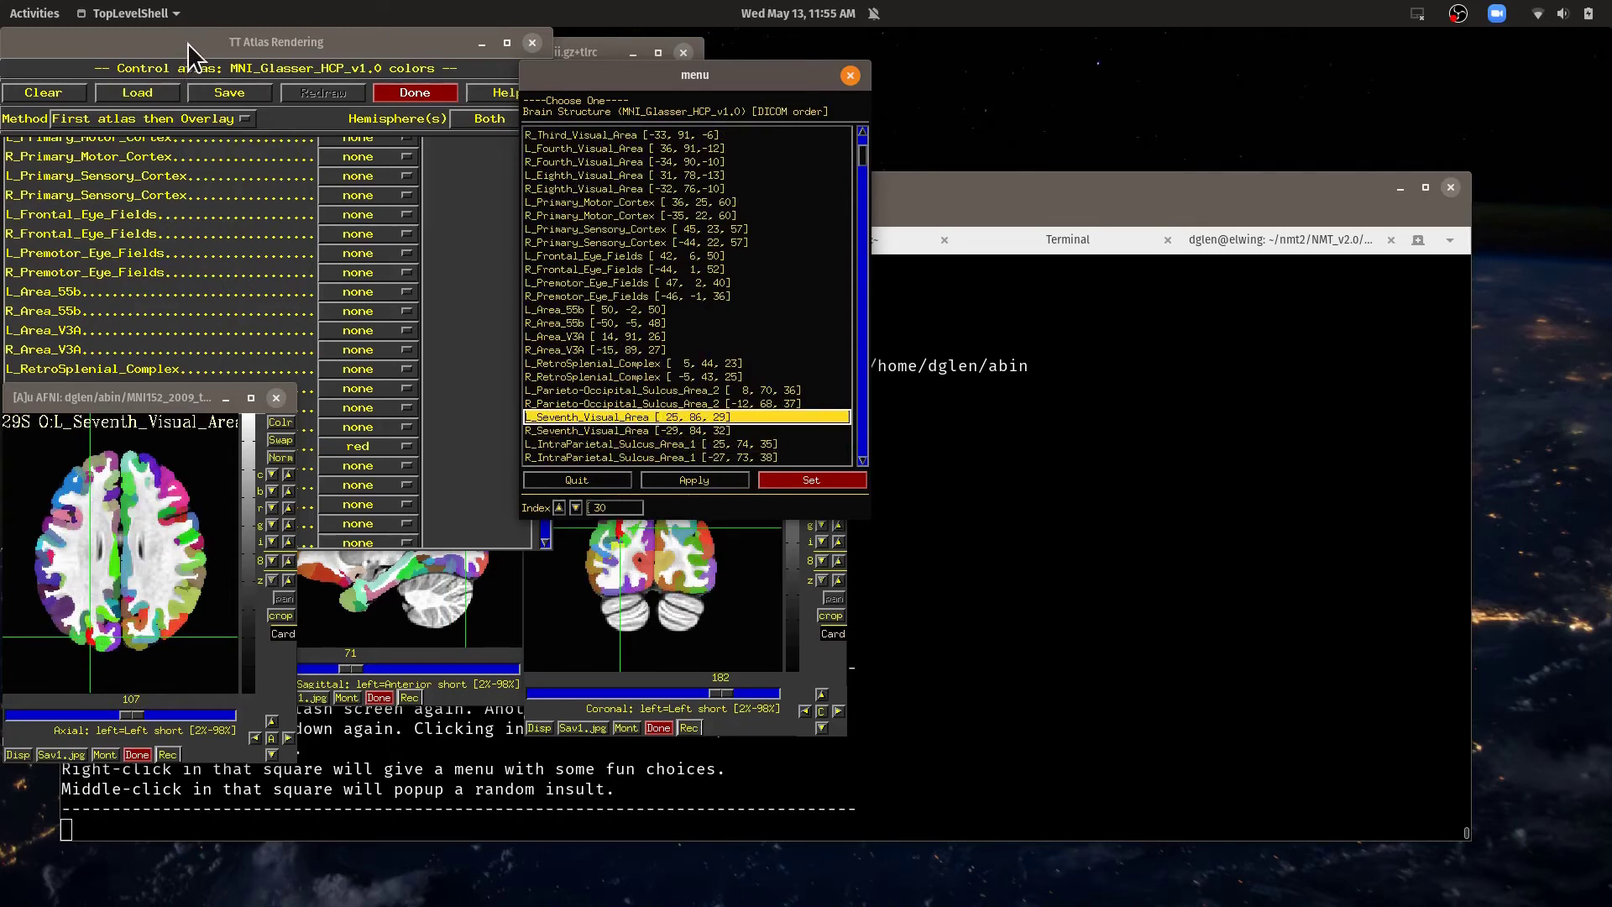
left_click_drag(197, 47, 794, 57)
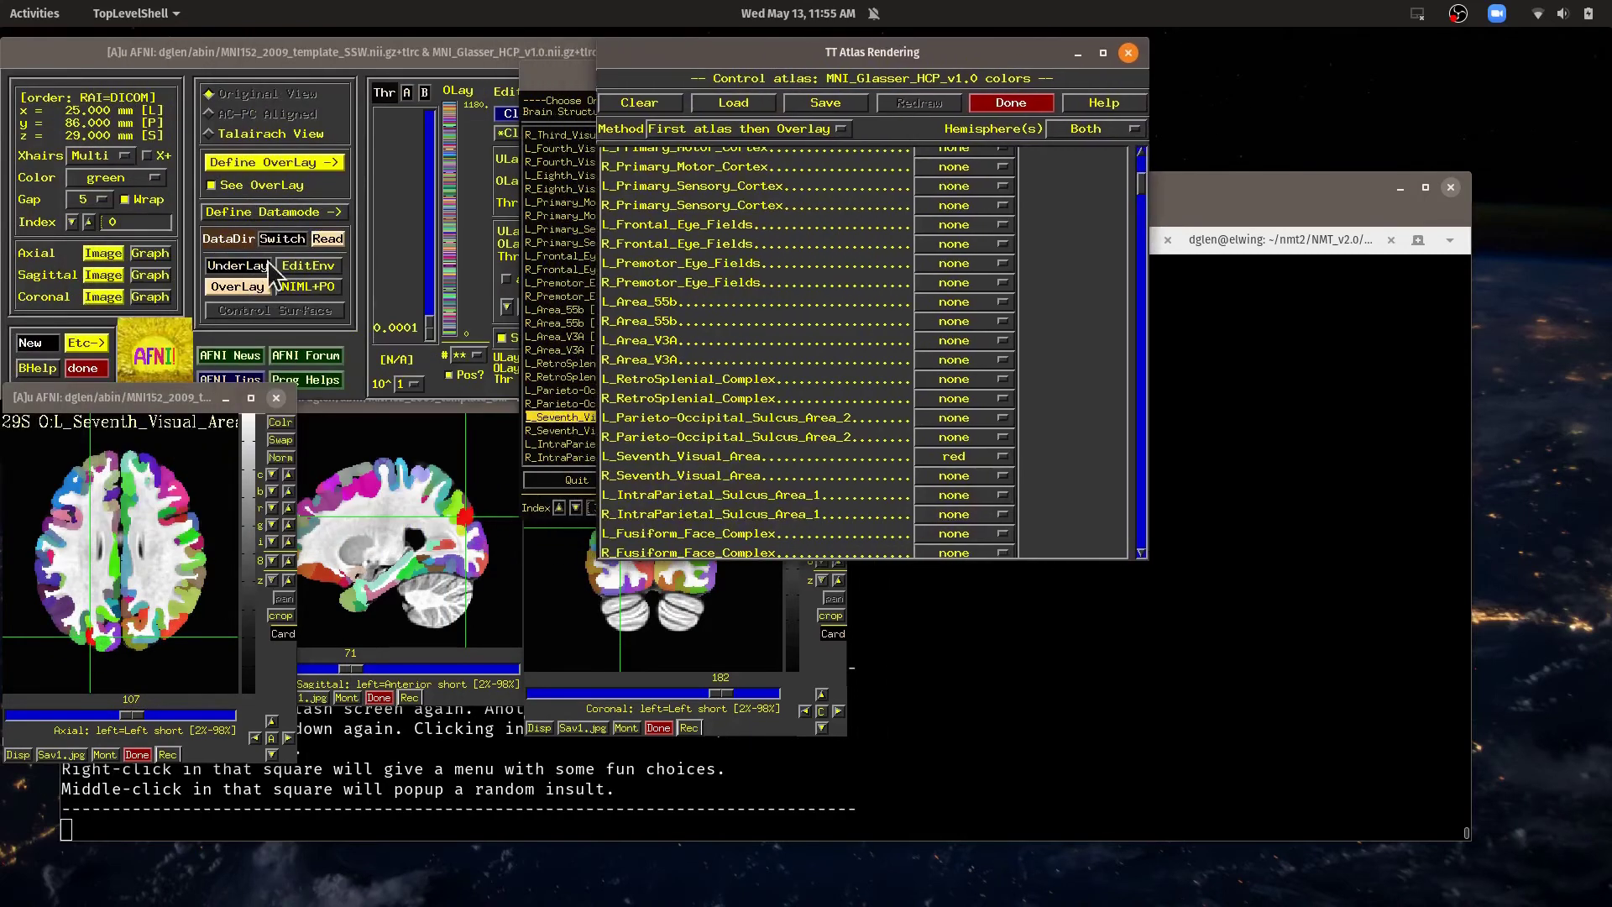
Turn off See OverLay and centre the crosshair on the red L_Seventh_Visual_Area patch.
left_click(296, 181)
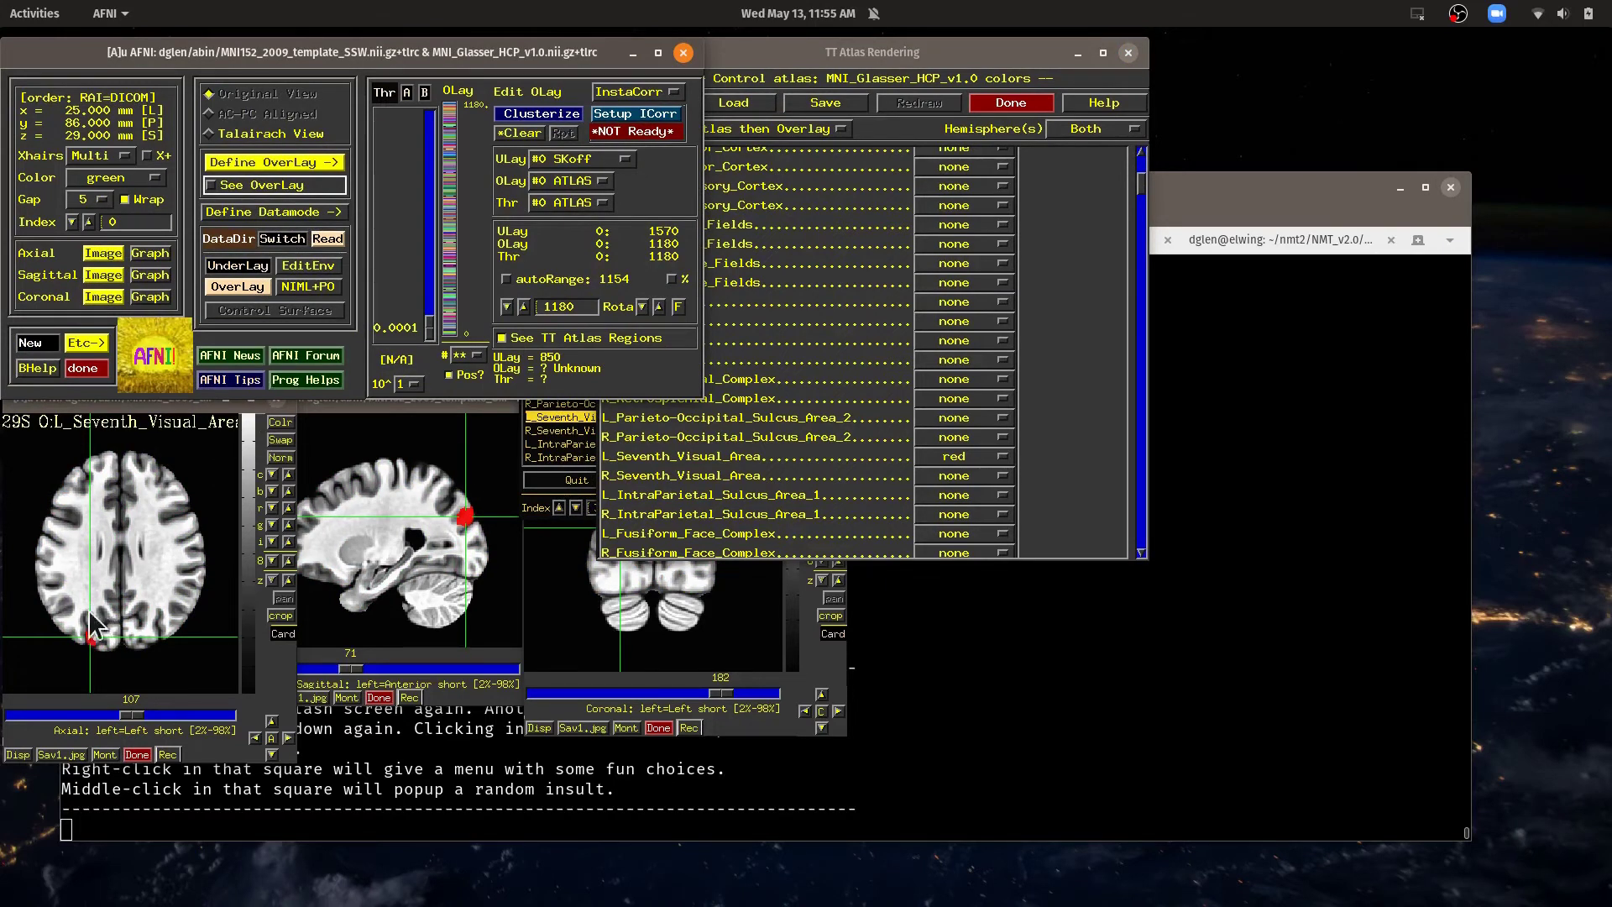
left_click(89, 642)
left_click(89, 637)
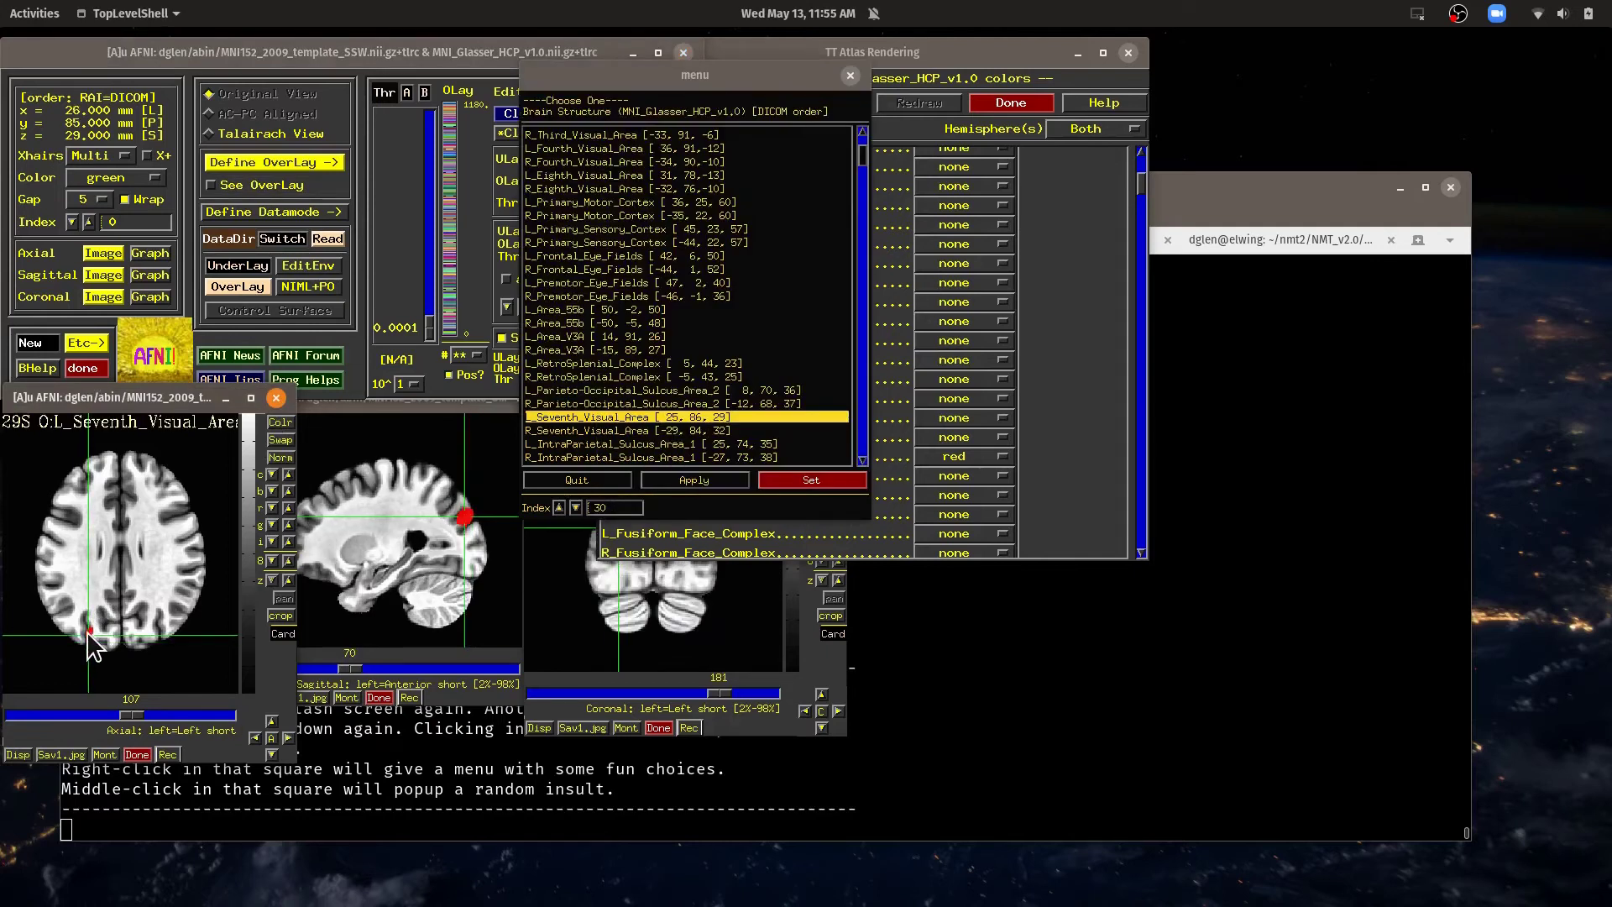
left_click(649, 78)
left_click_drag(649, 77, 1266, 344)
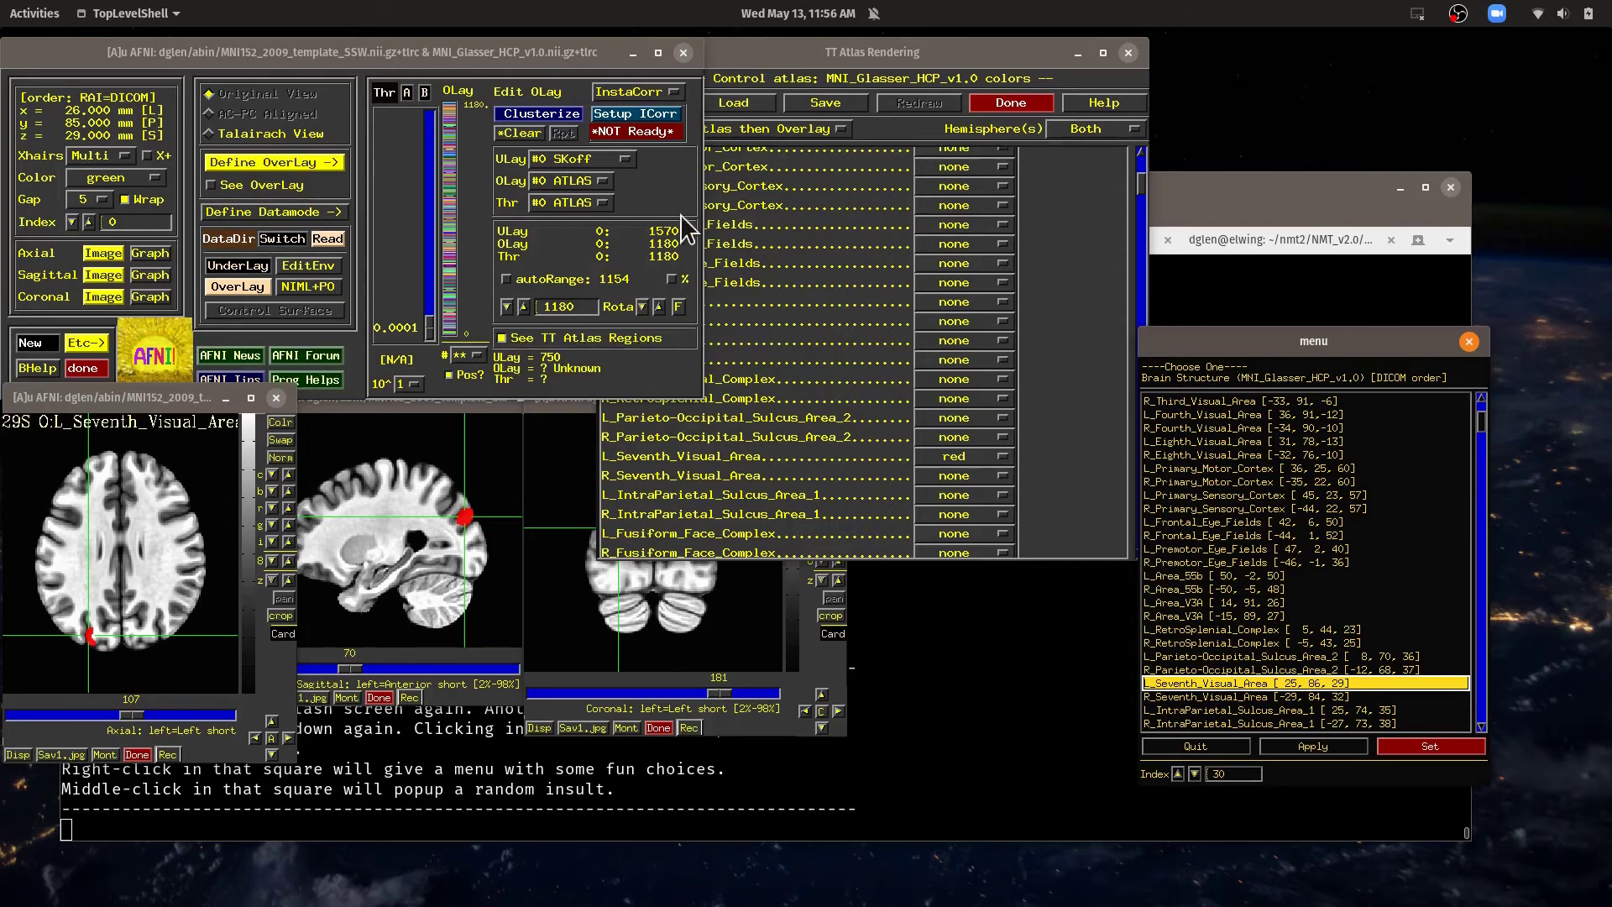
left_click_drag(858, 59, 905, 59)
Clear the custom region colour, close TT Atlas Rendering, and re-enable See OverLay.
left_click(687, 103)
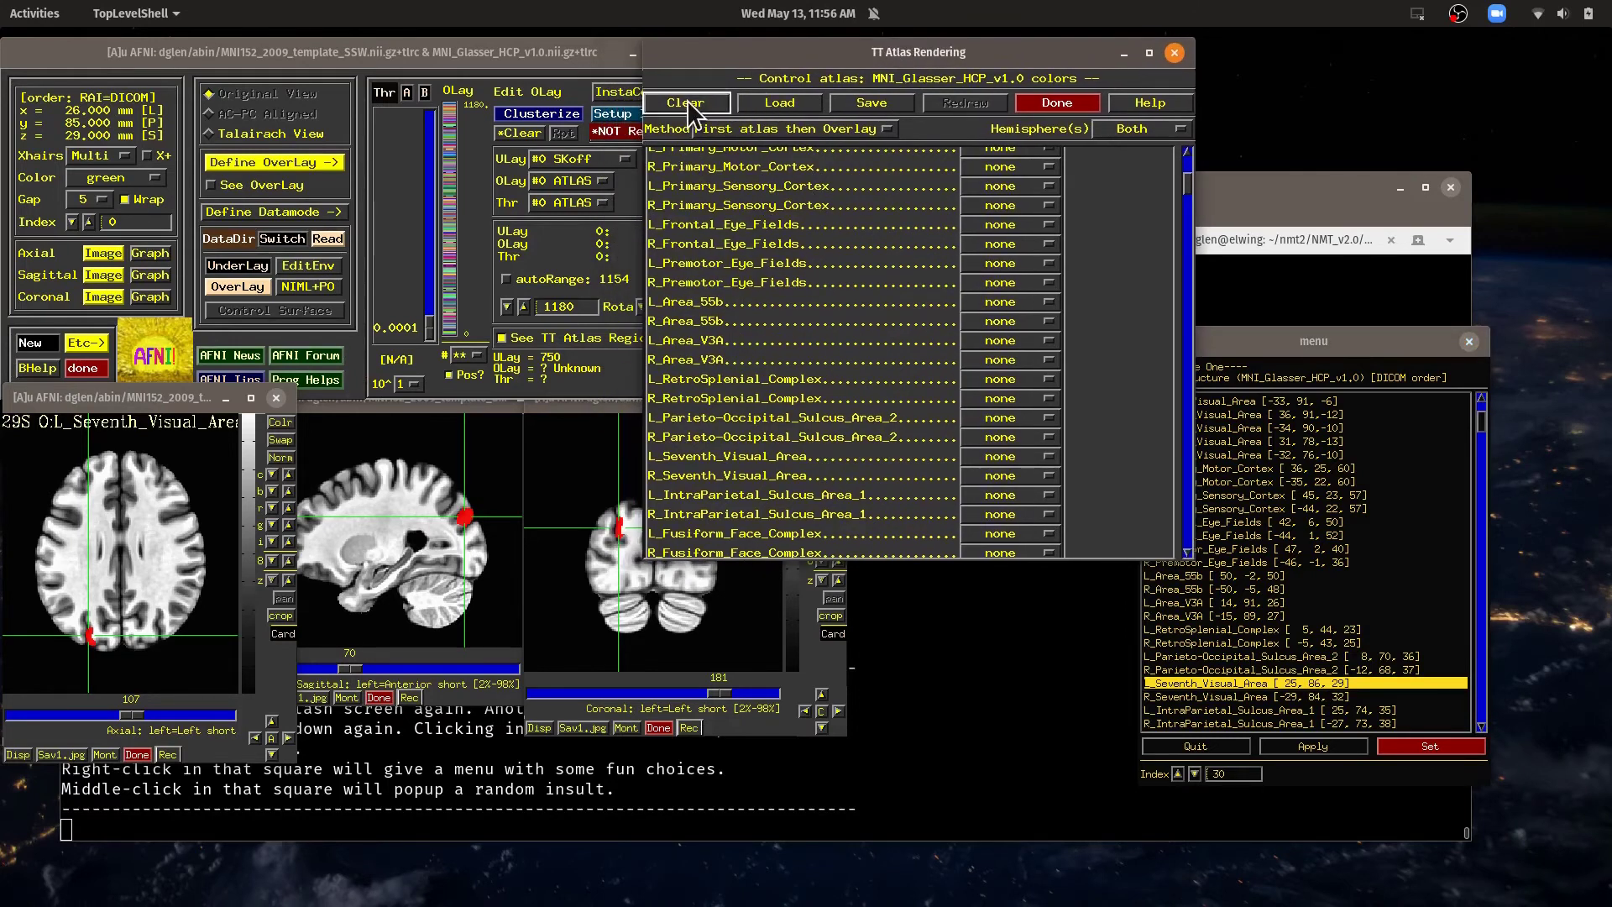
left_click(1051, 98)
scroll(109, 547, "up", 5)
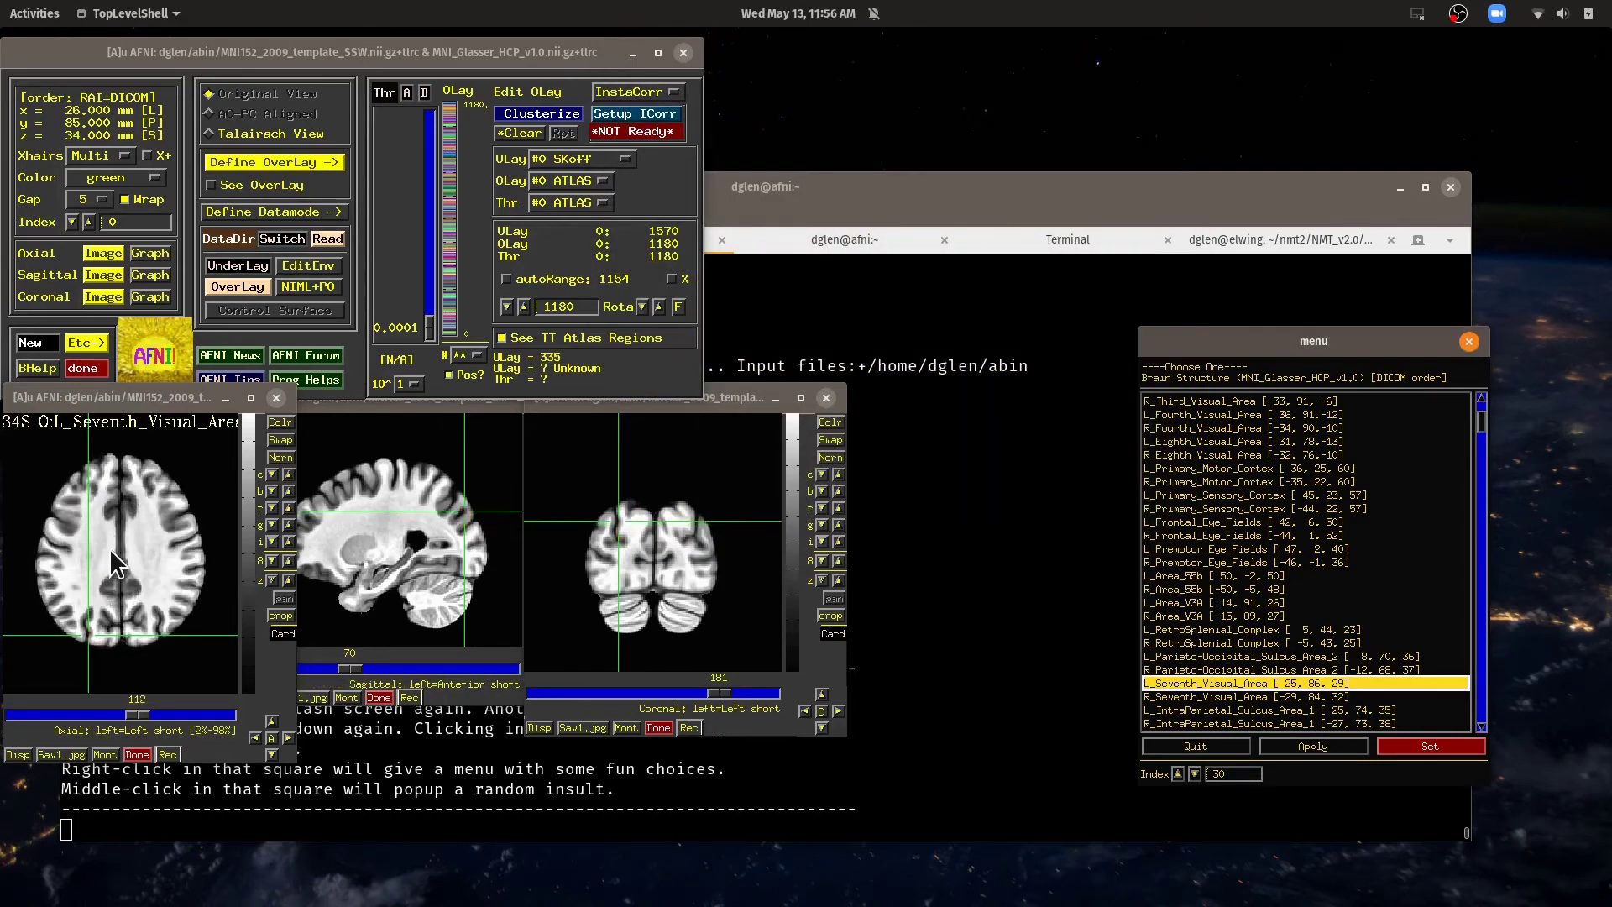
scroll(109, 548, "down", 7)
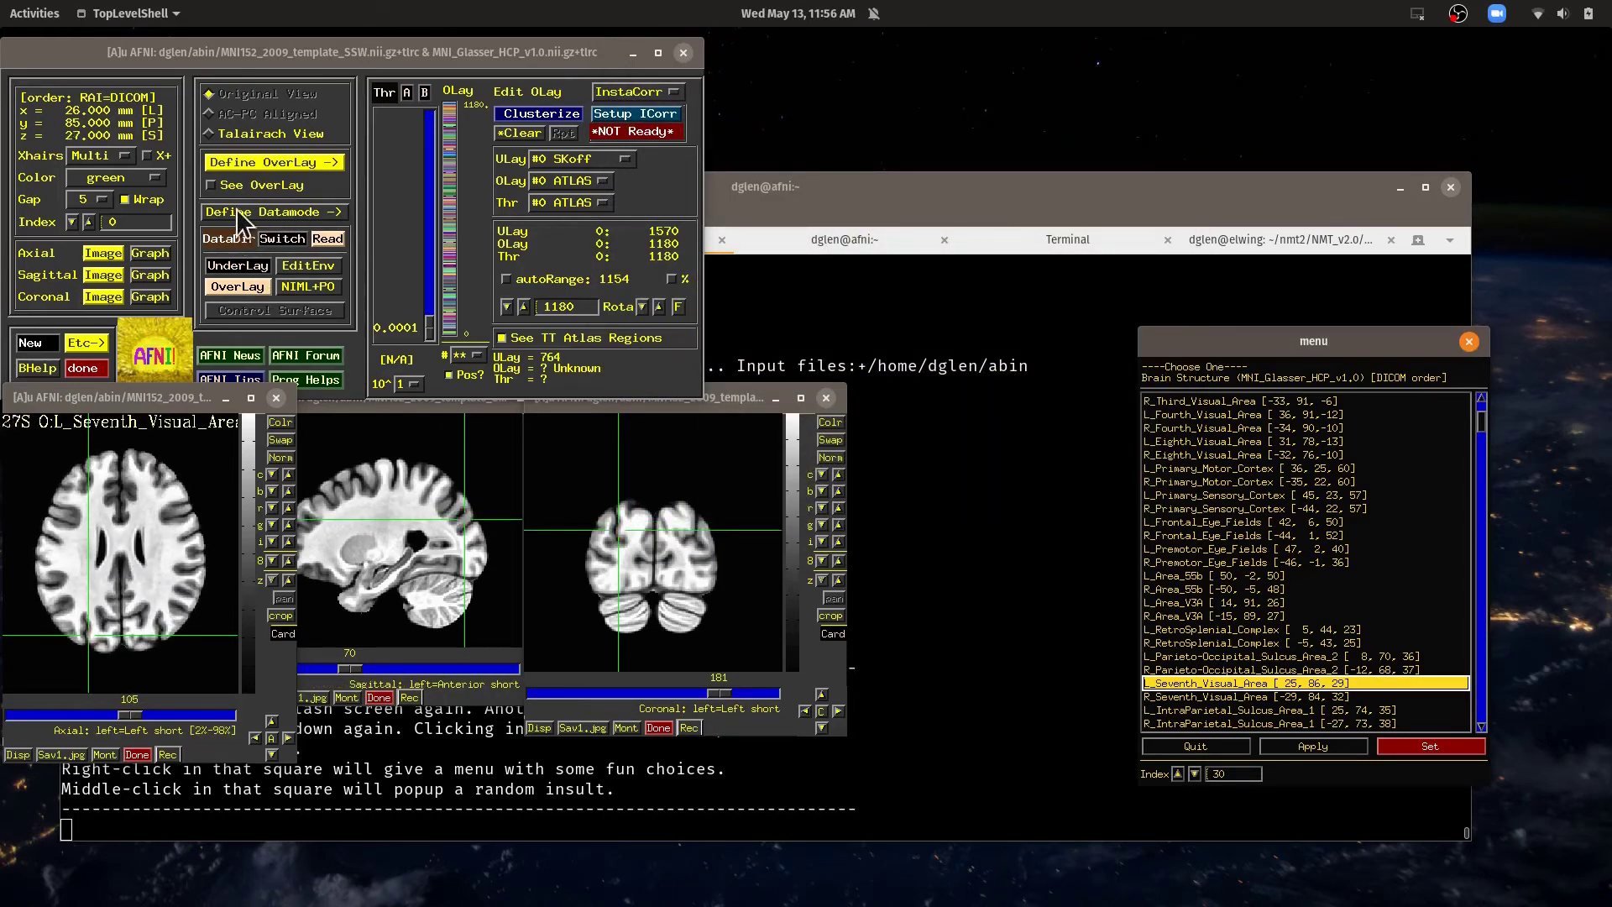
left_click(237, 183)
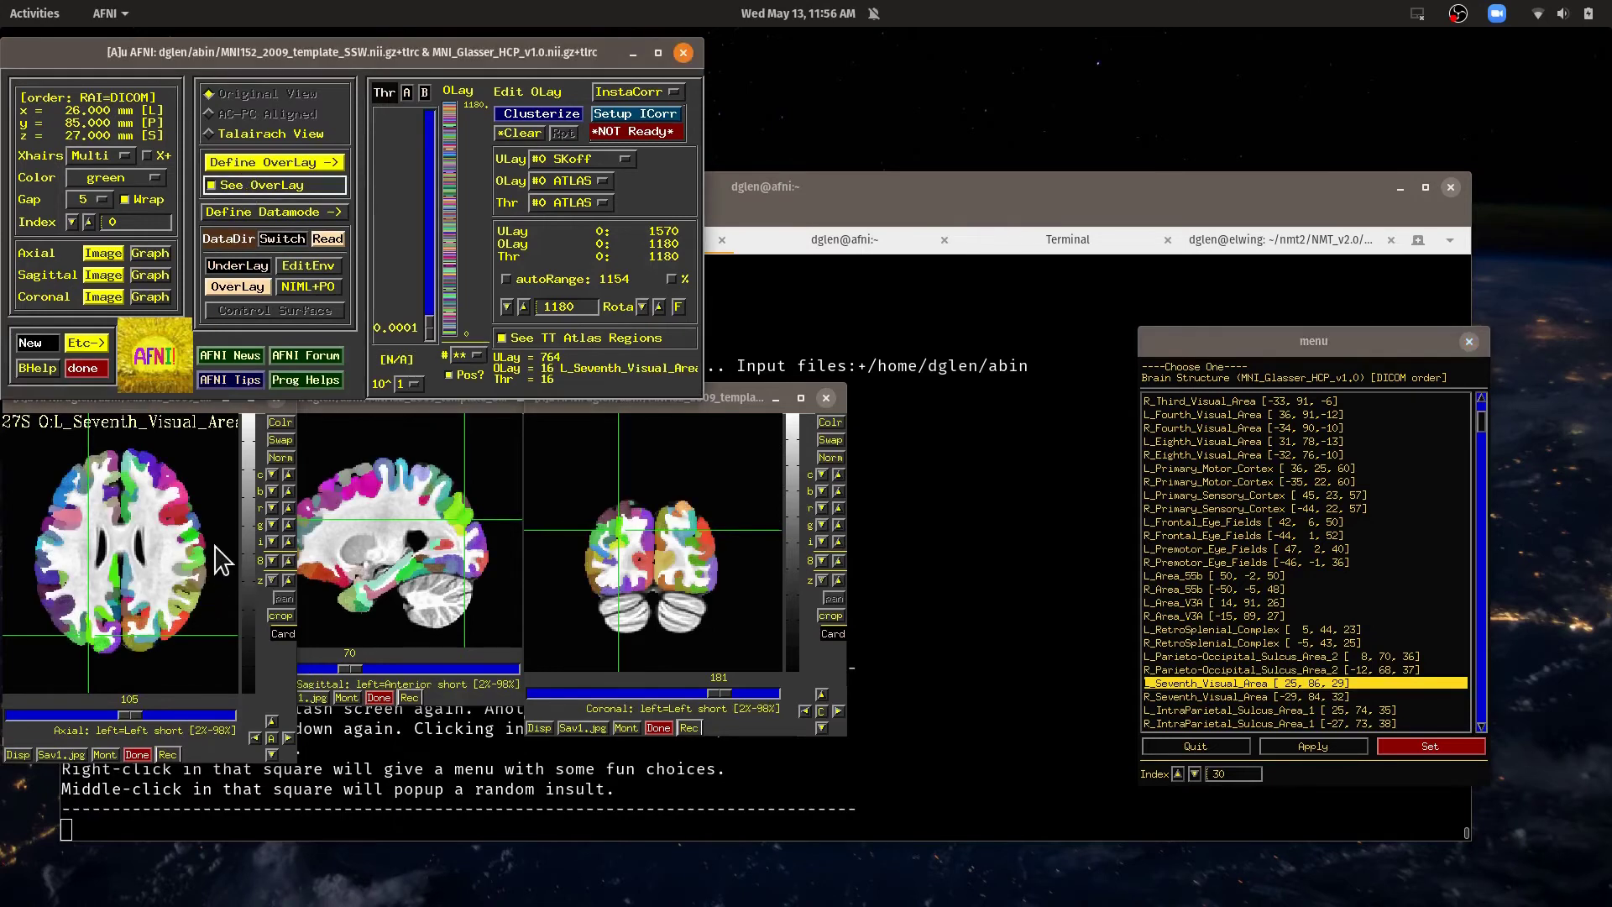
Bring up the axial image's popup menu at the current focus point.
right_click(177, 521)
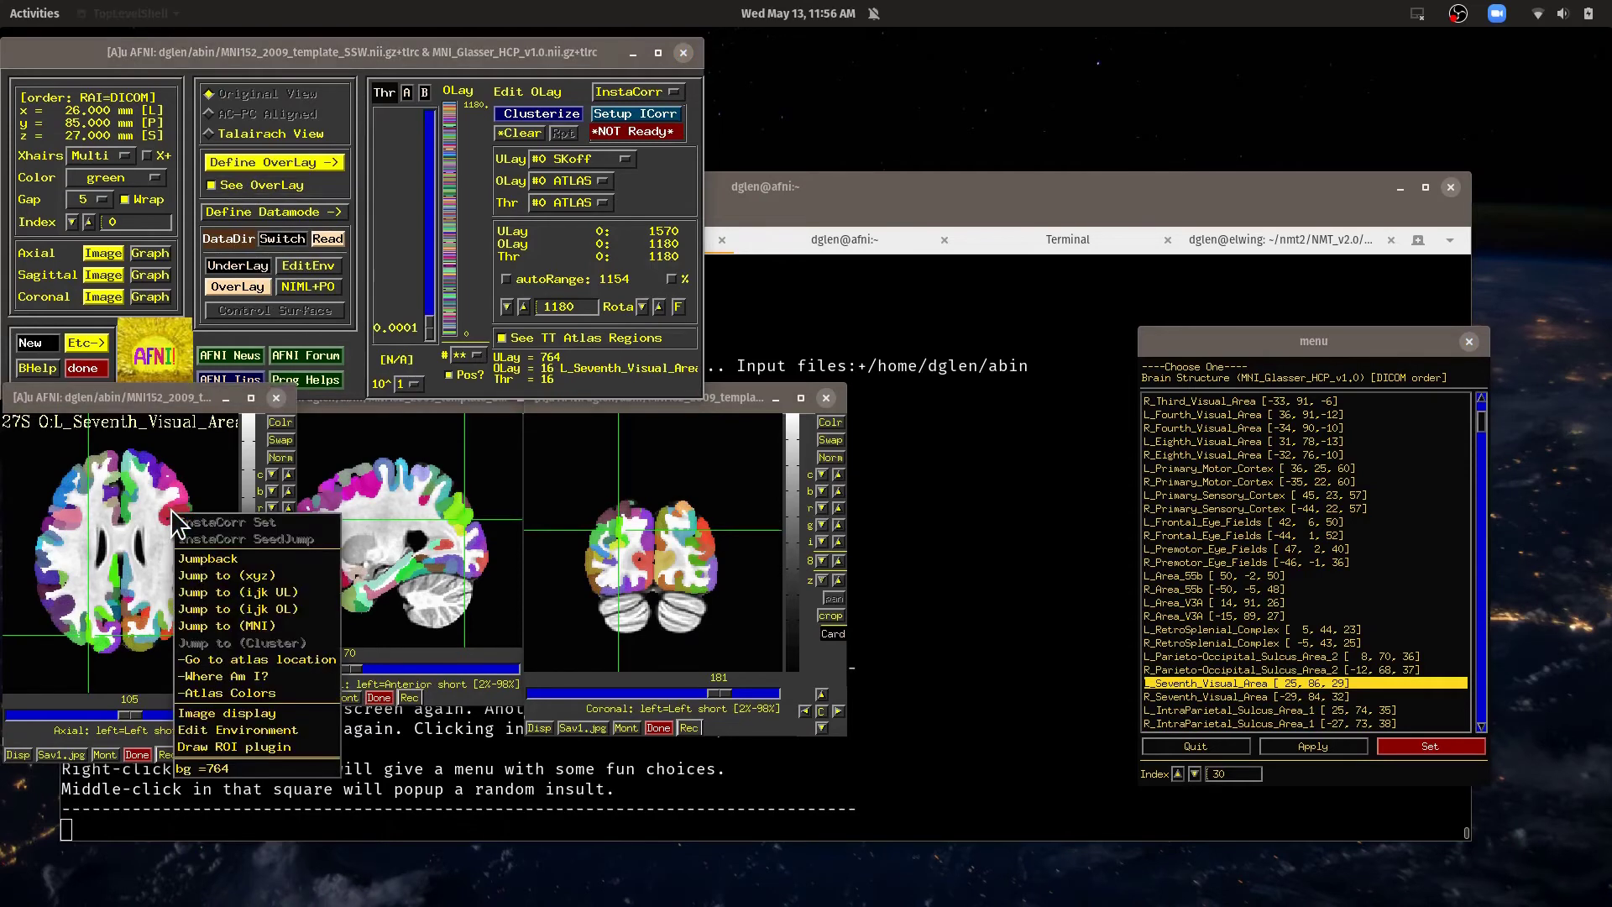
Open the whereami report for the focus point and move it to the screen centre.
left_click(238, 677)
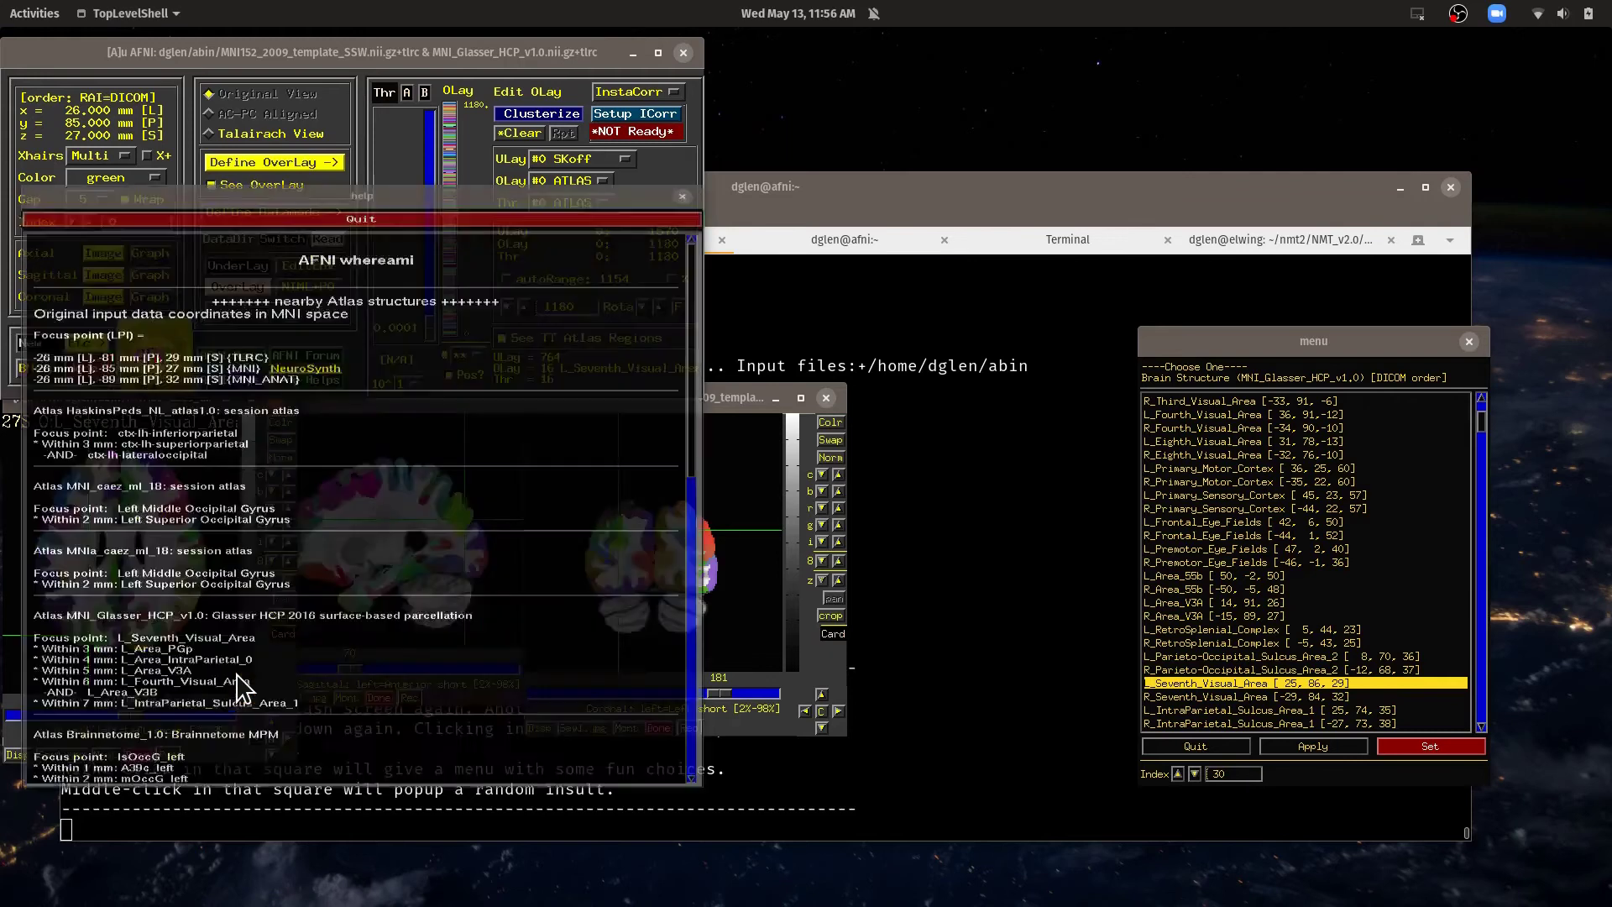
left_click_drag(199, 112, 677, 83)
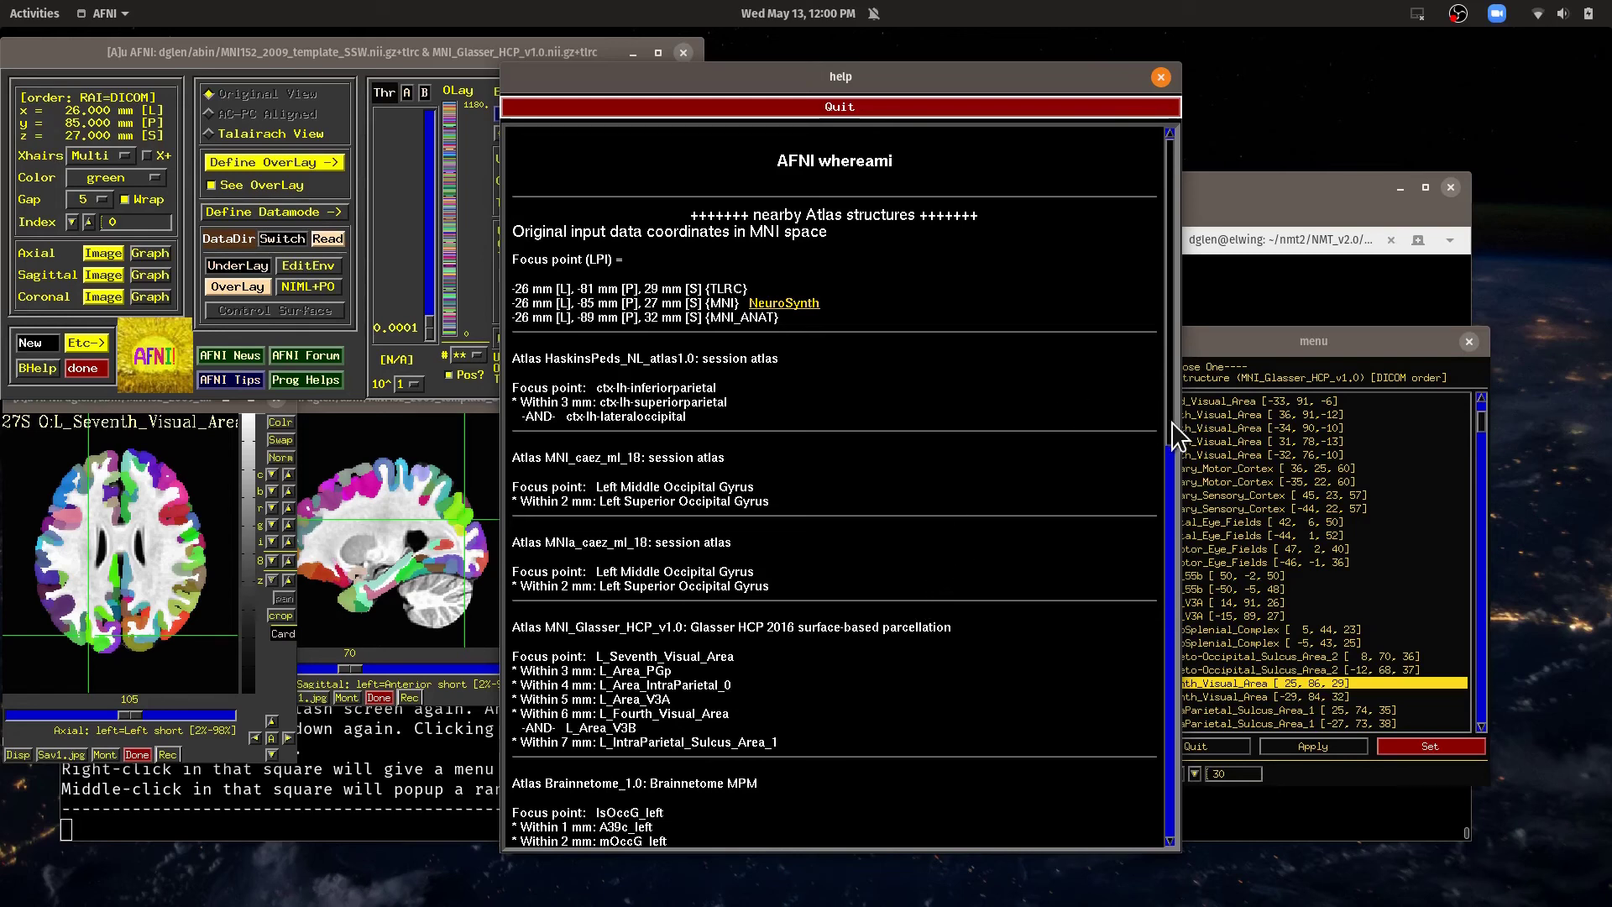
Scroll the whereami report down to the Desai and Talairach-Tournoux entries, then raise the sagittal view.
scroll(1170, 411, "down", 2)
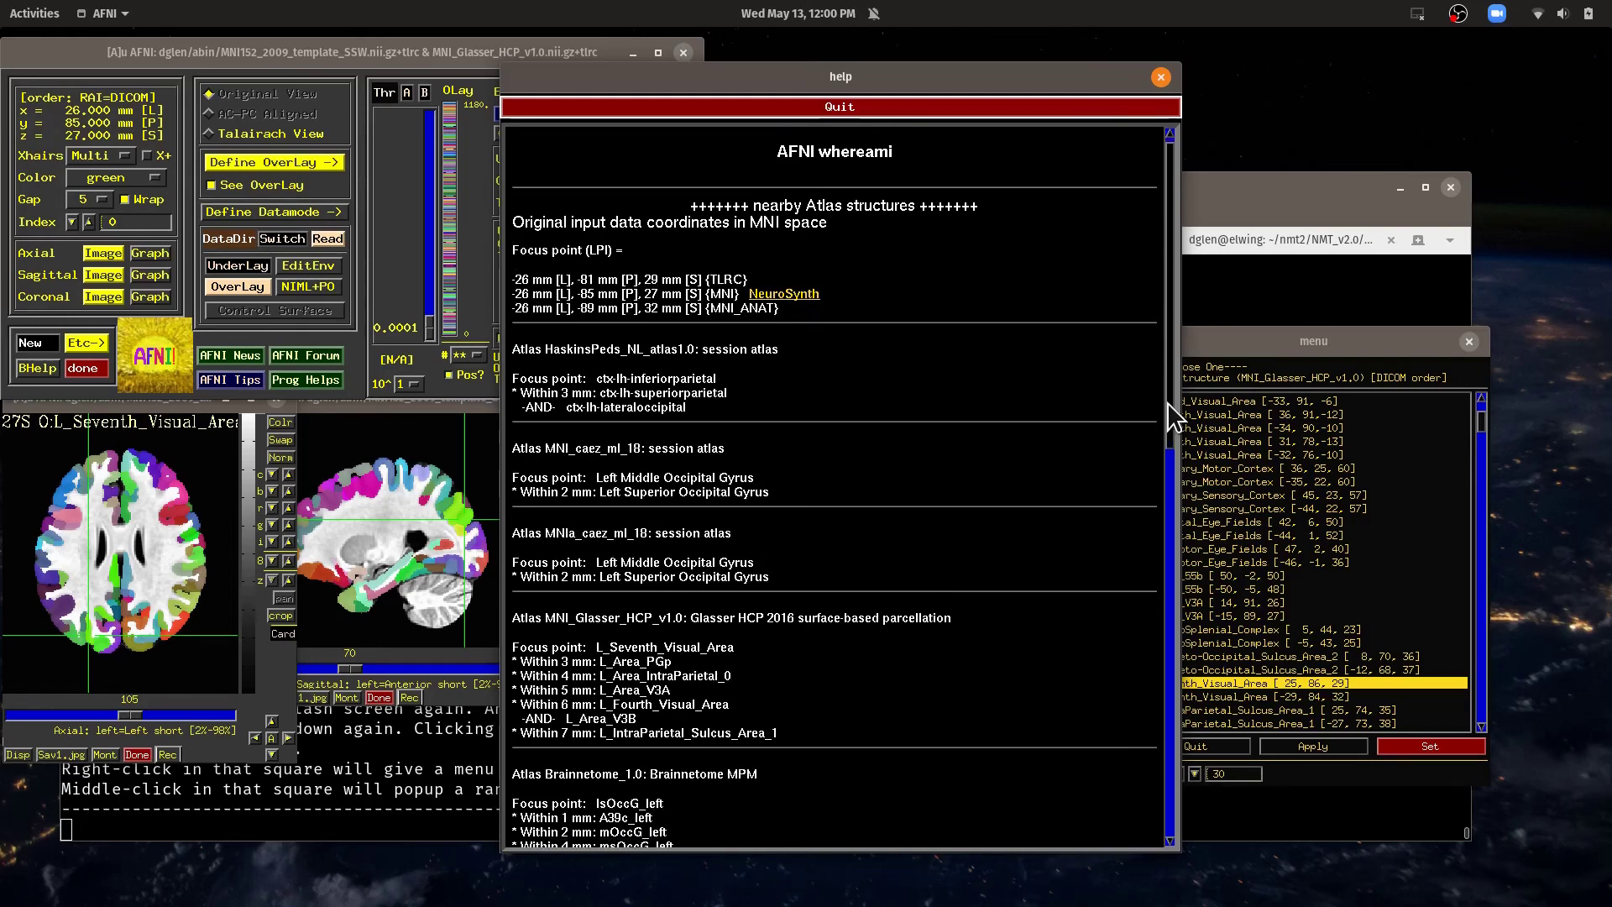
left_click_drag(1168, 404, 1165, 802)
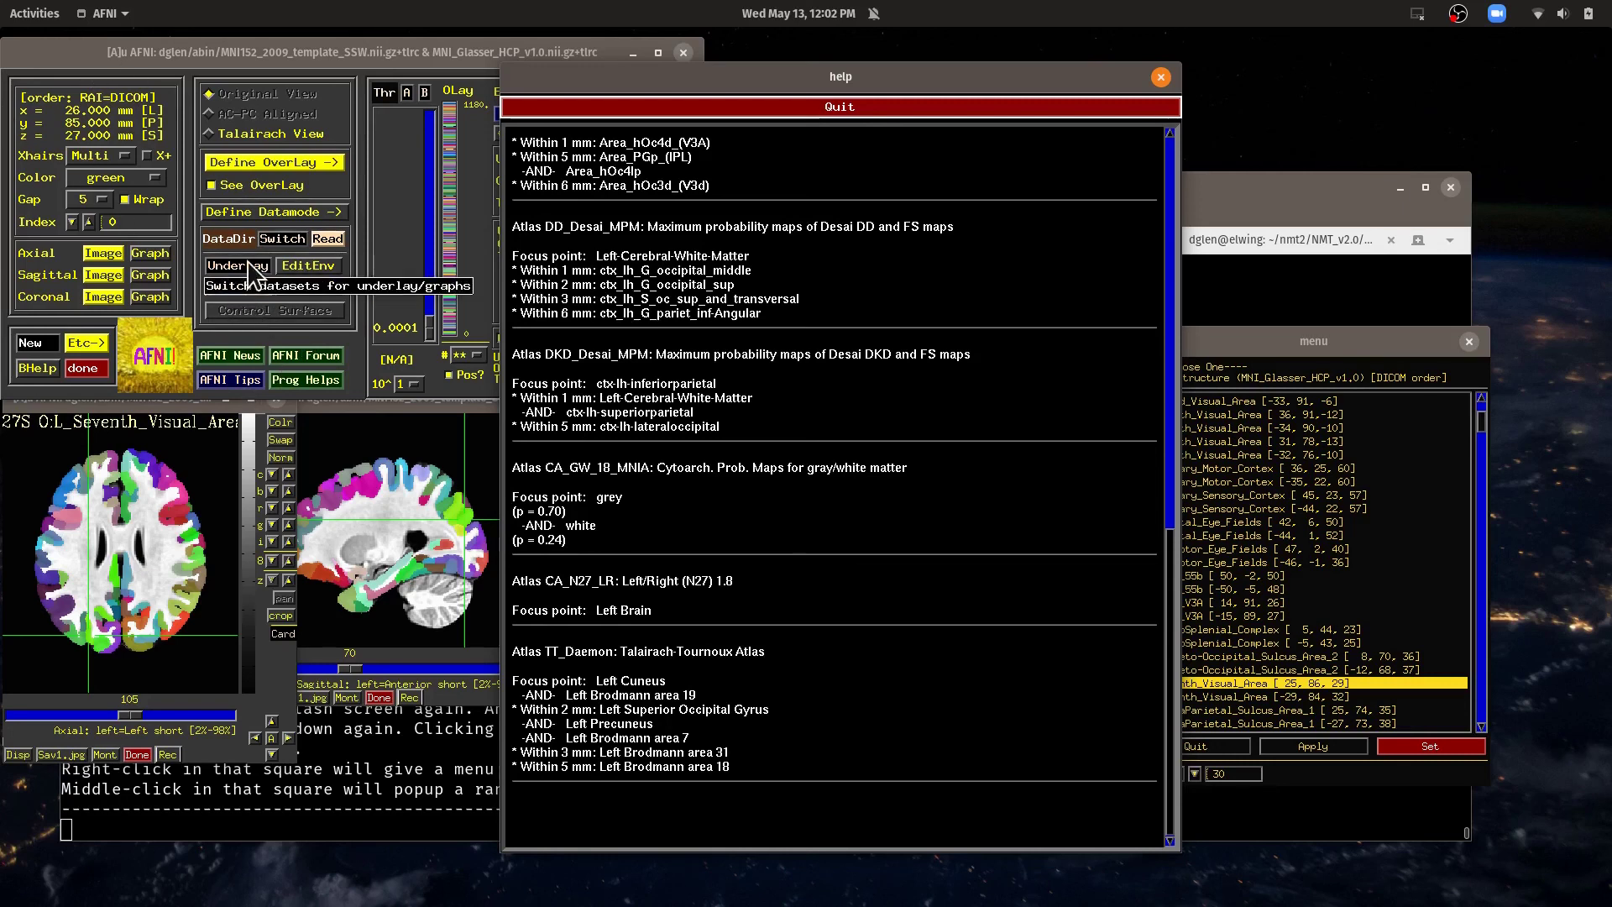
left_click(417, 426)
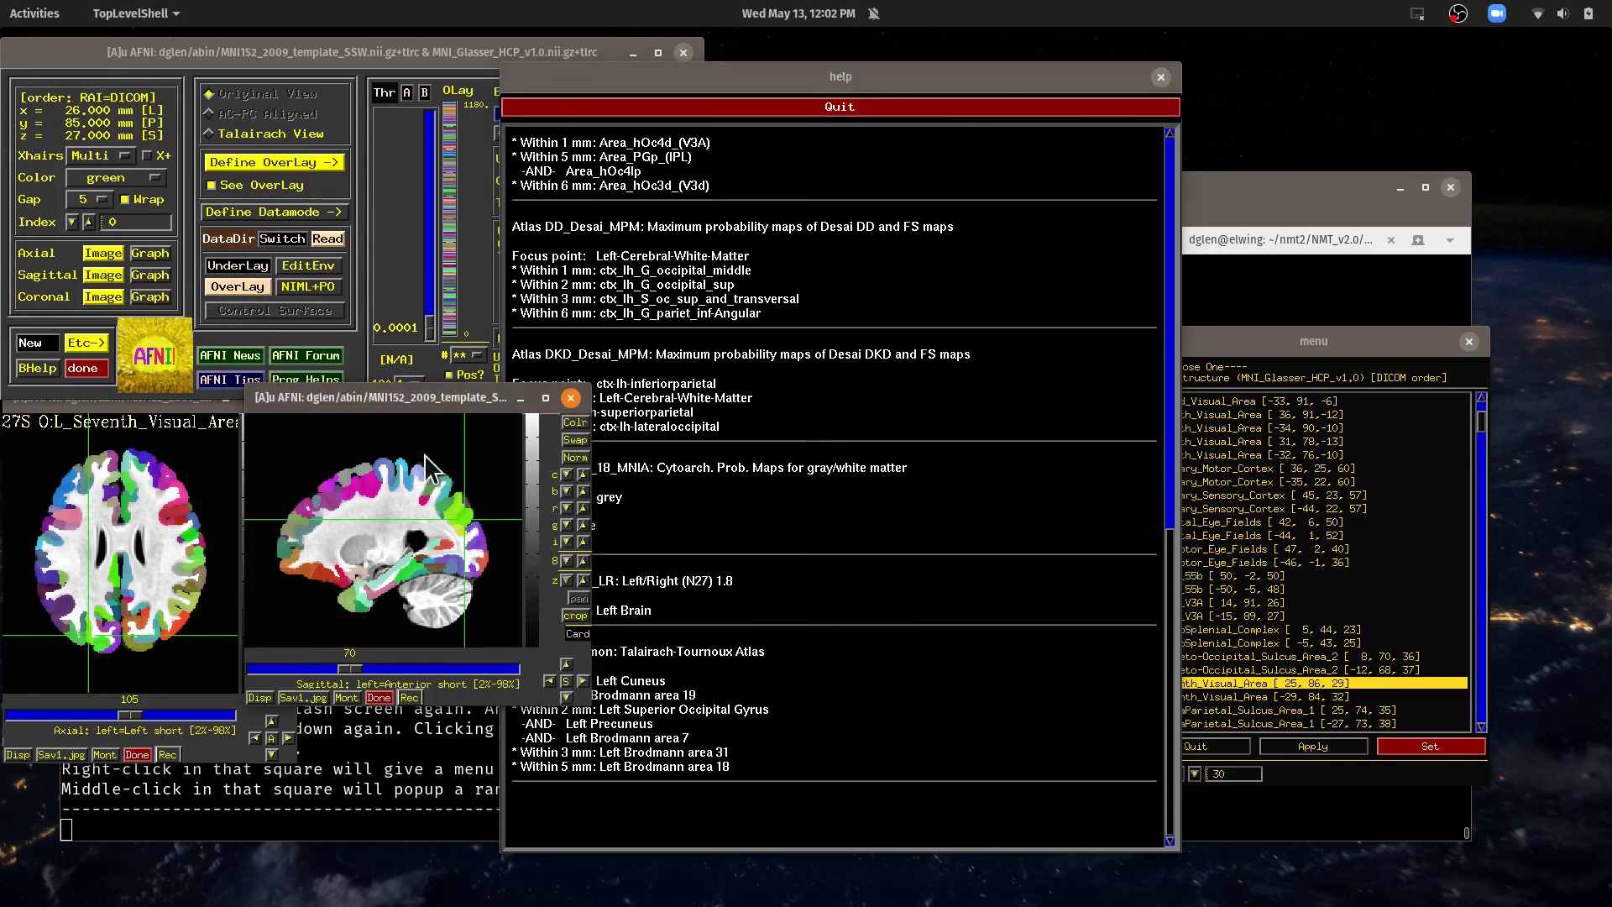
Open the Draw ROI editor from the sagittal view's popup menu and move it above the help text.
right_click(467, 532)
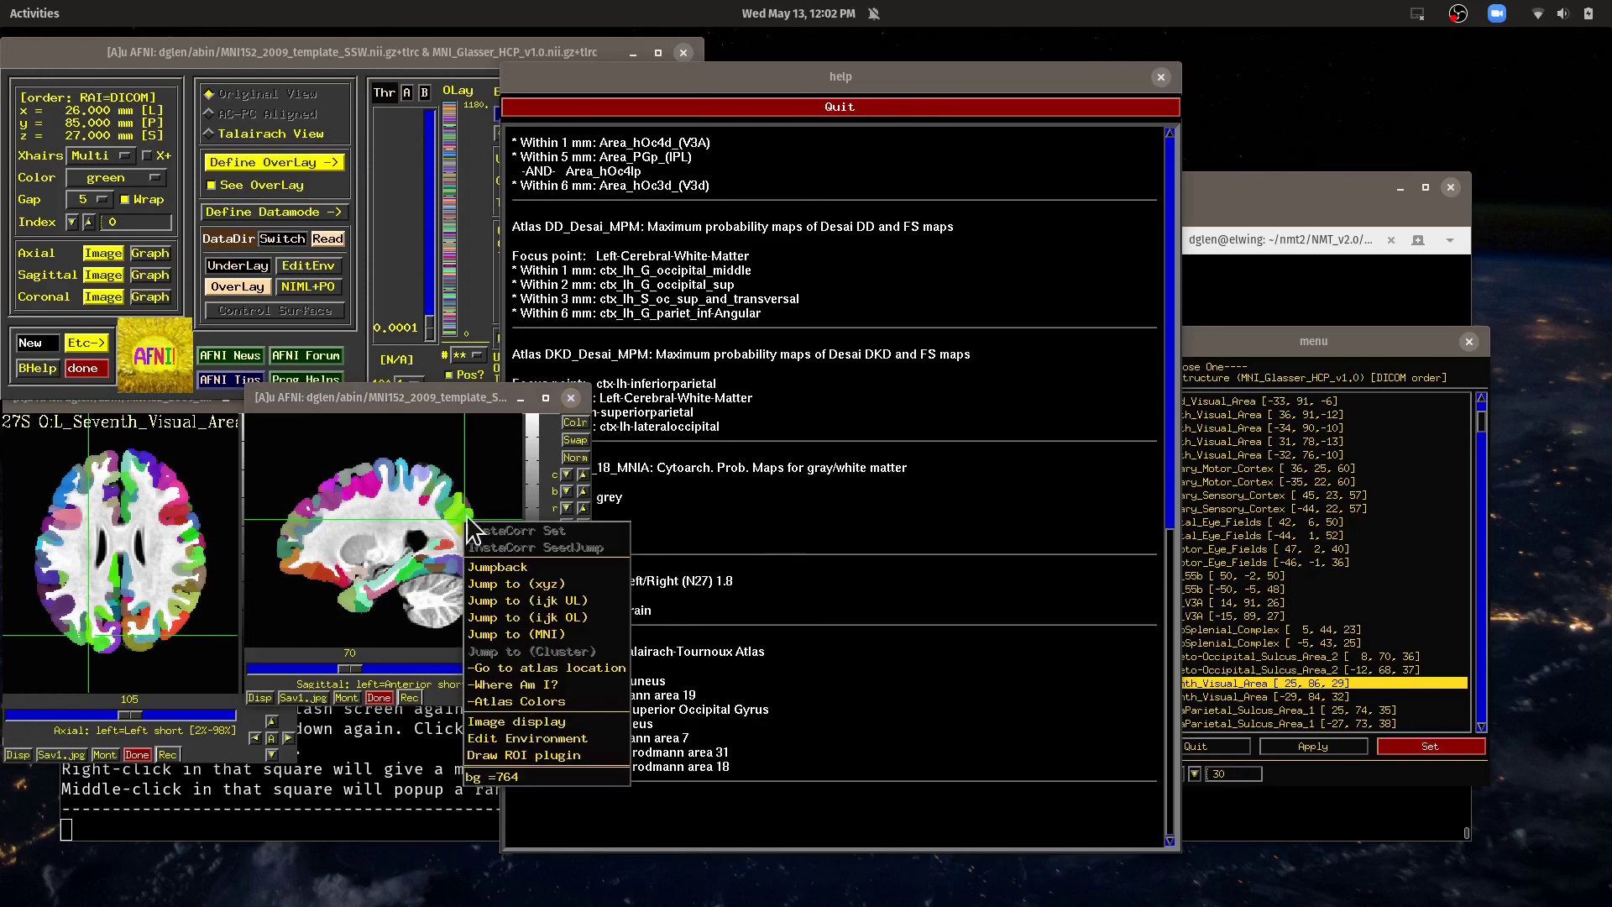
left_click(527, 758)
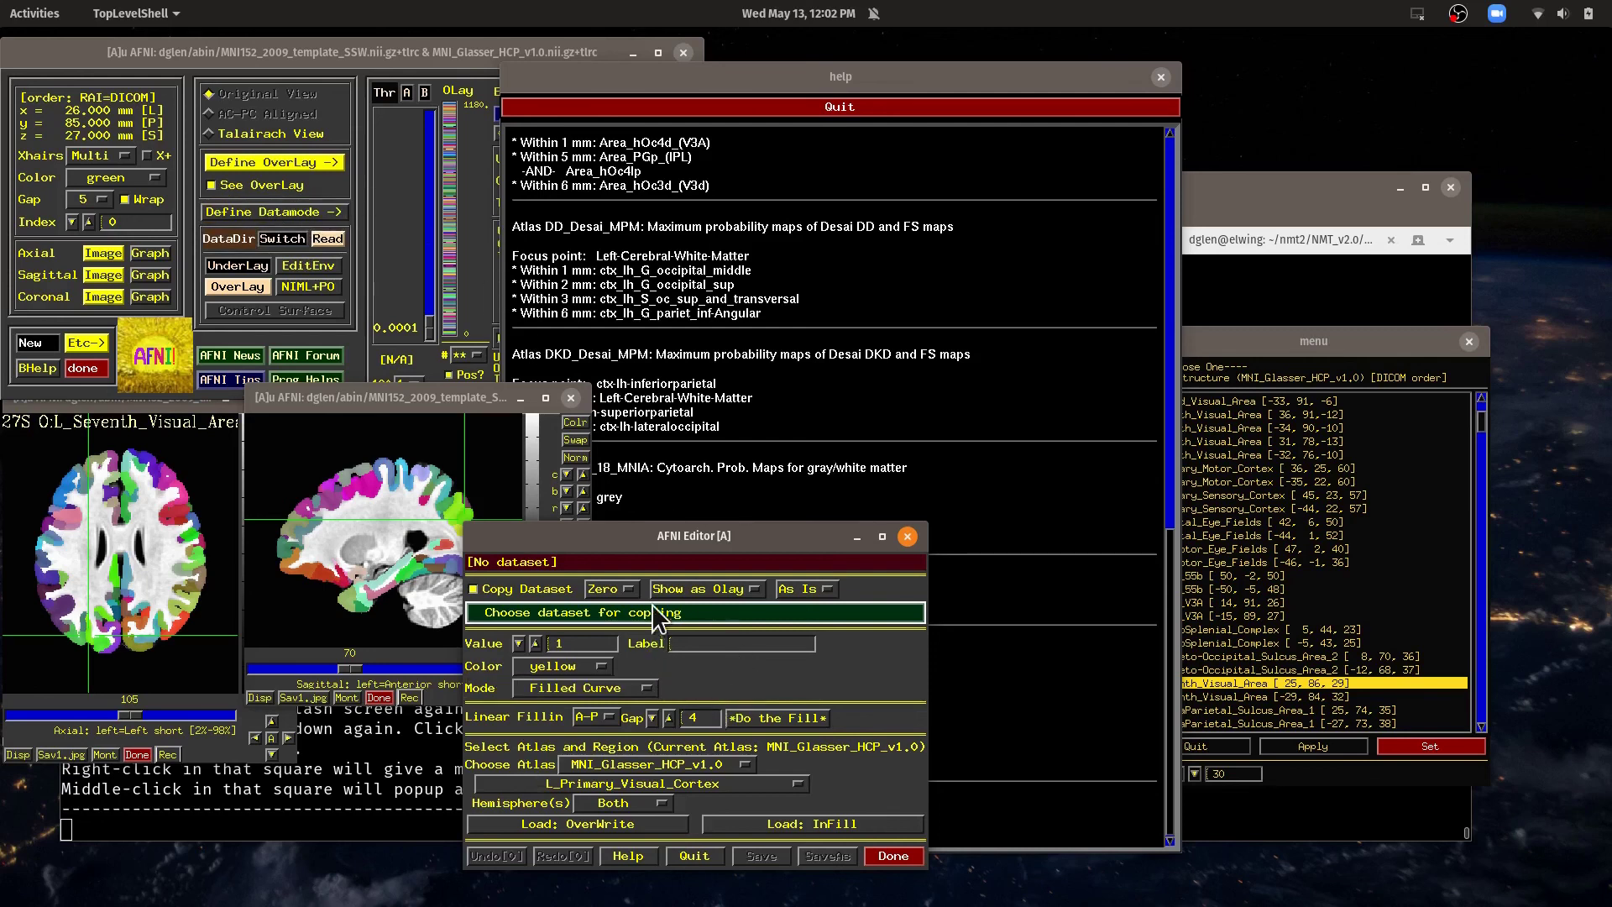
left_click_drag(598, 535, 625, 194)
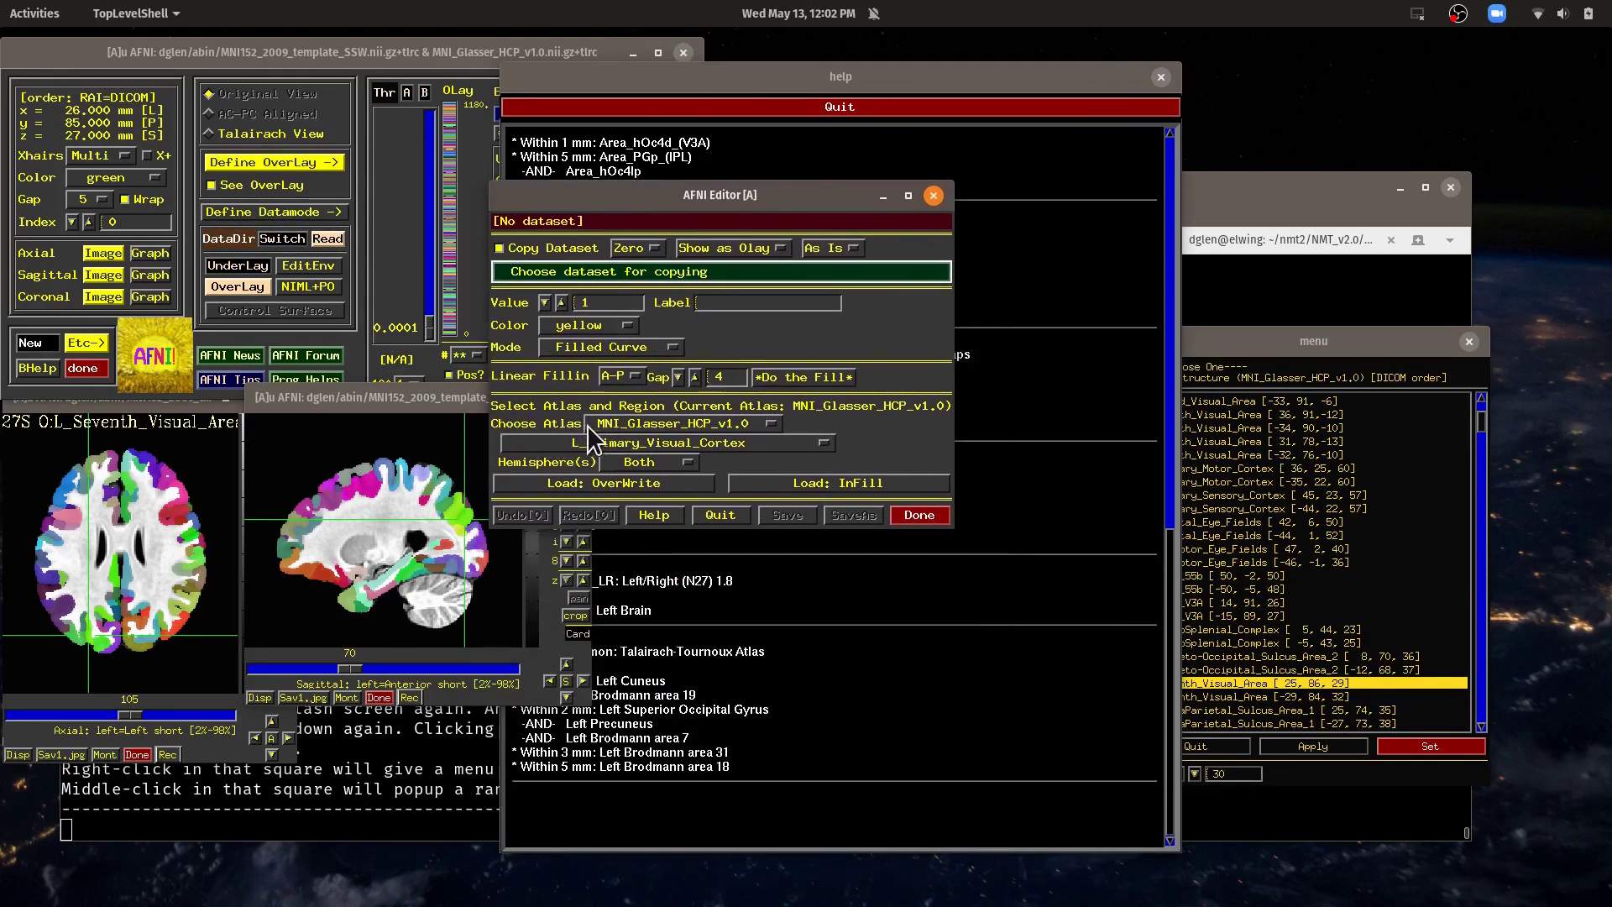
left_click(645, 427)
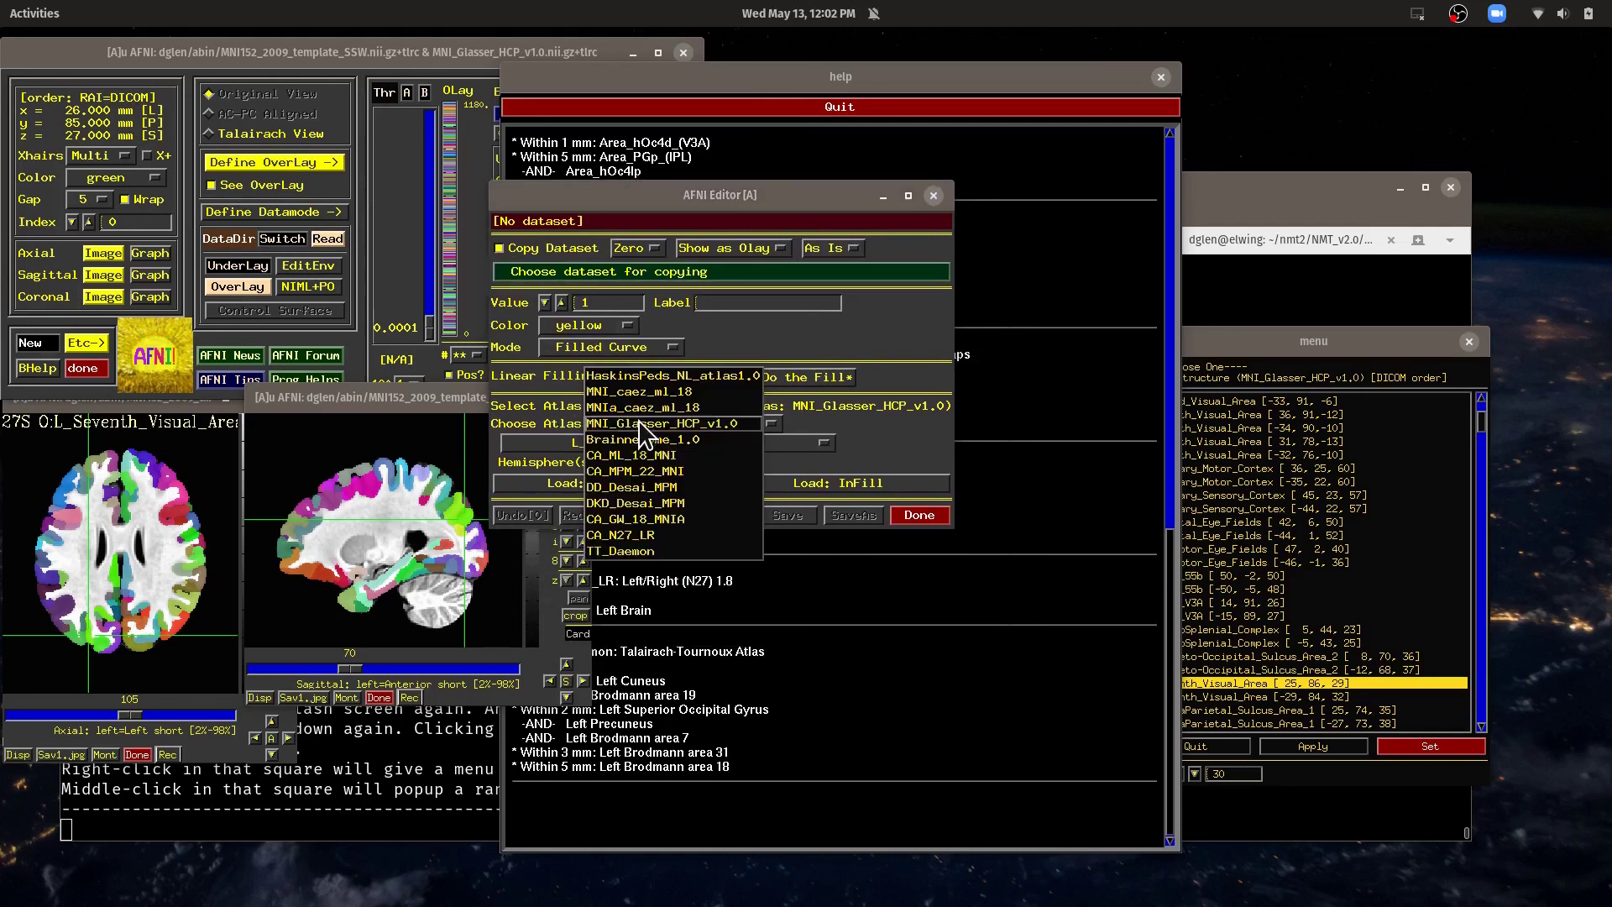
left_click(877, 436)
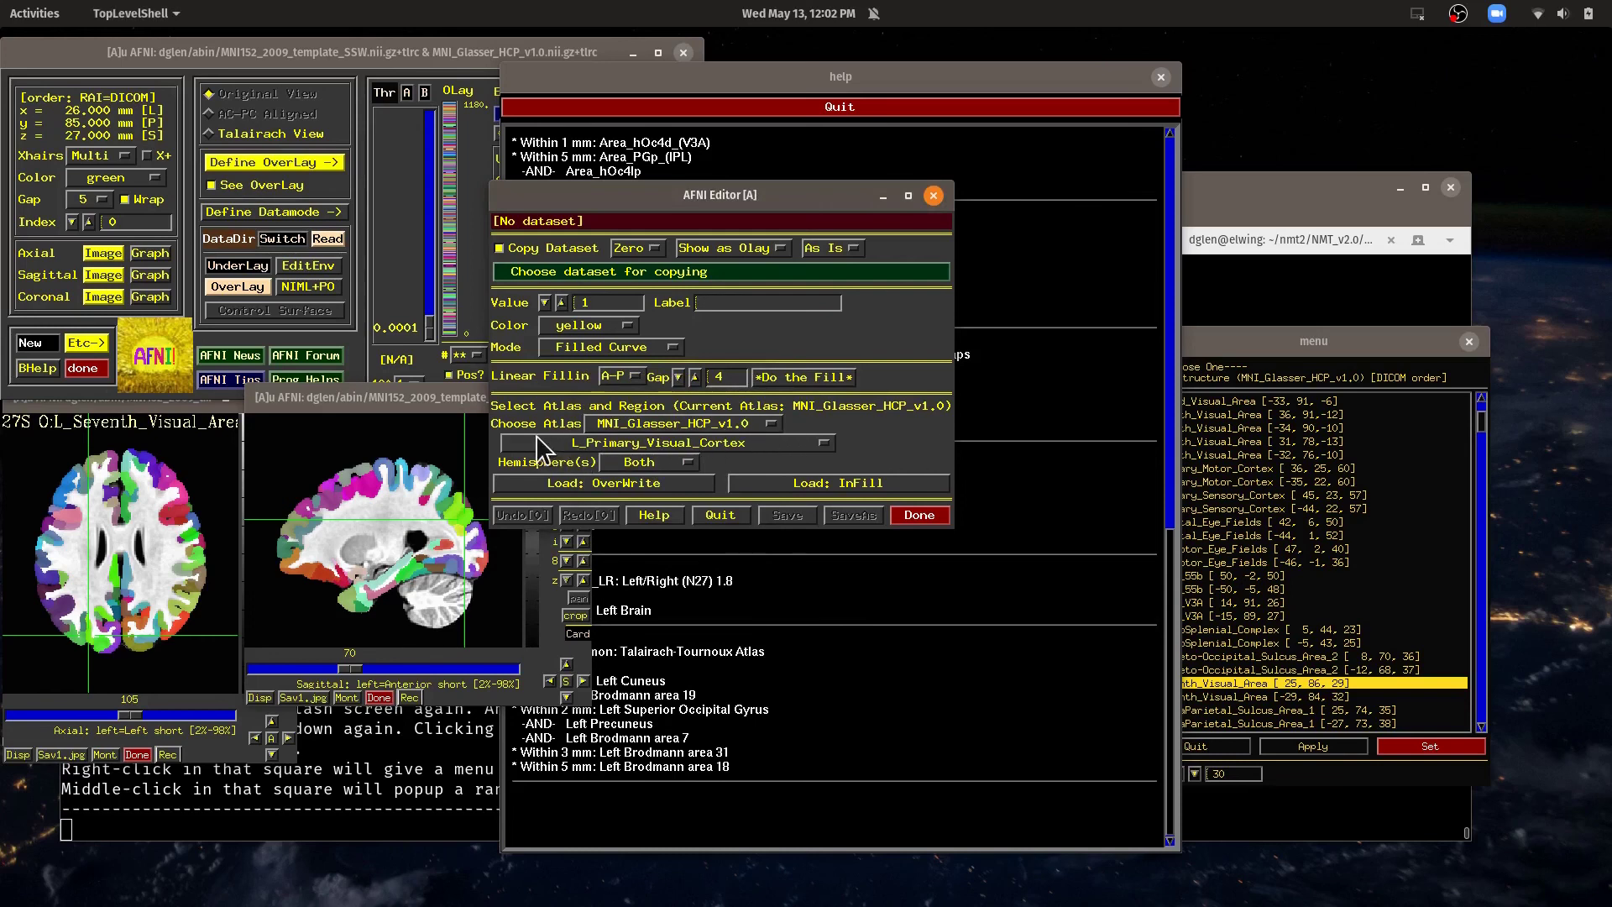
left_click(588, 440)
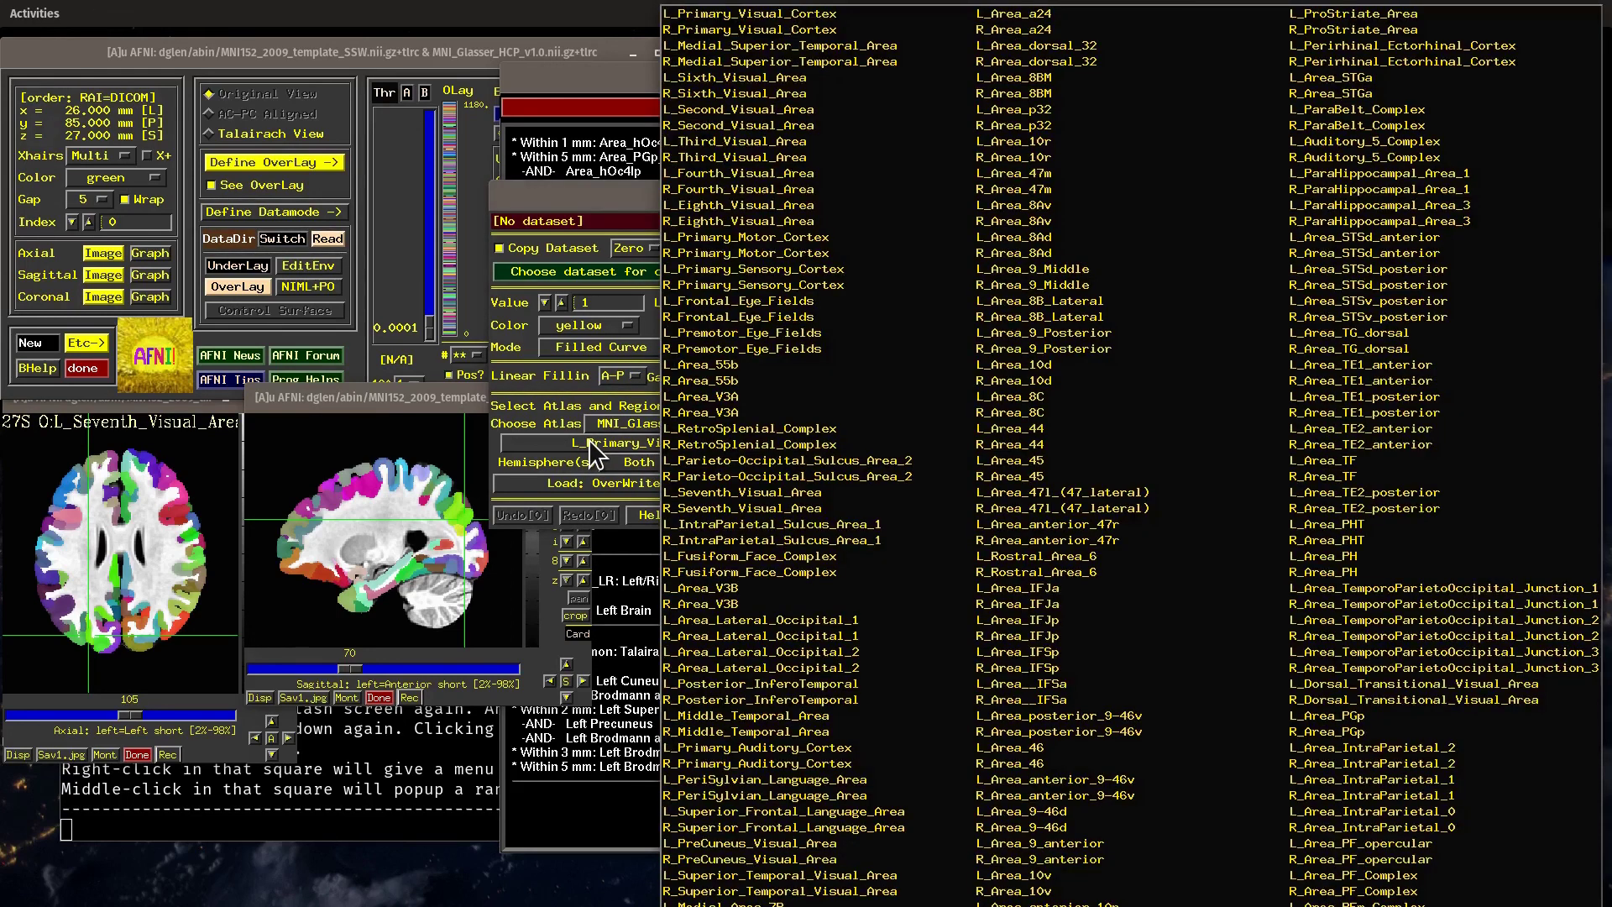
left_click(588, 440)
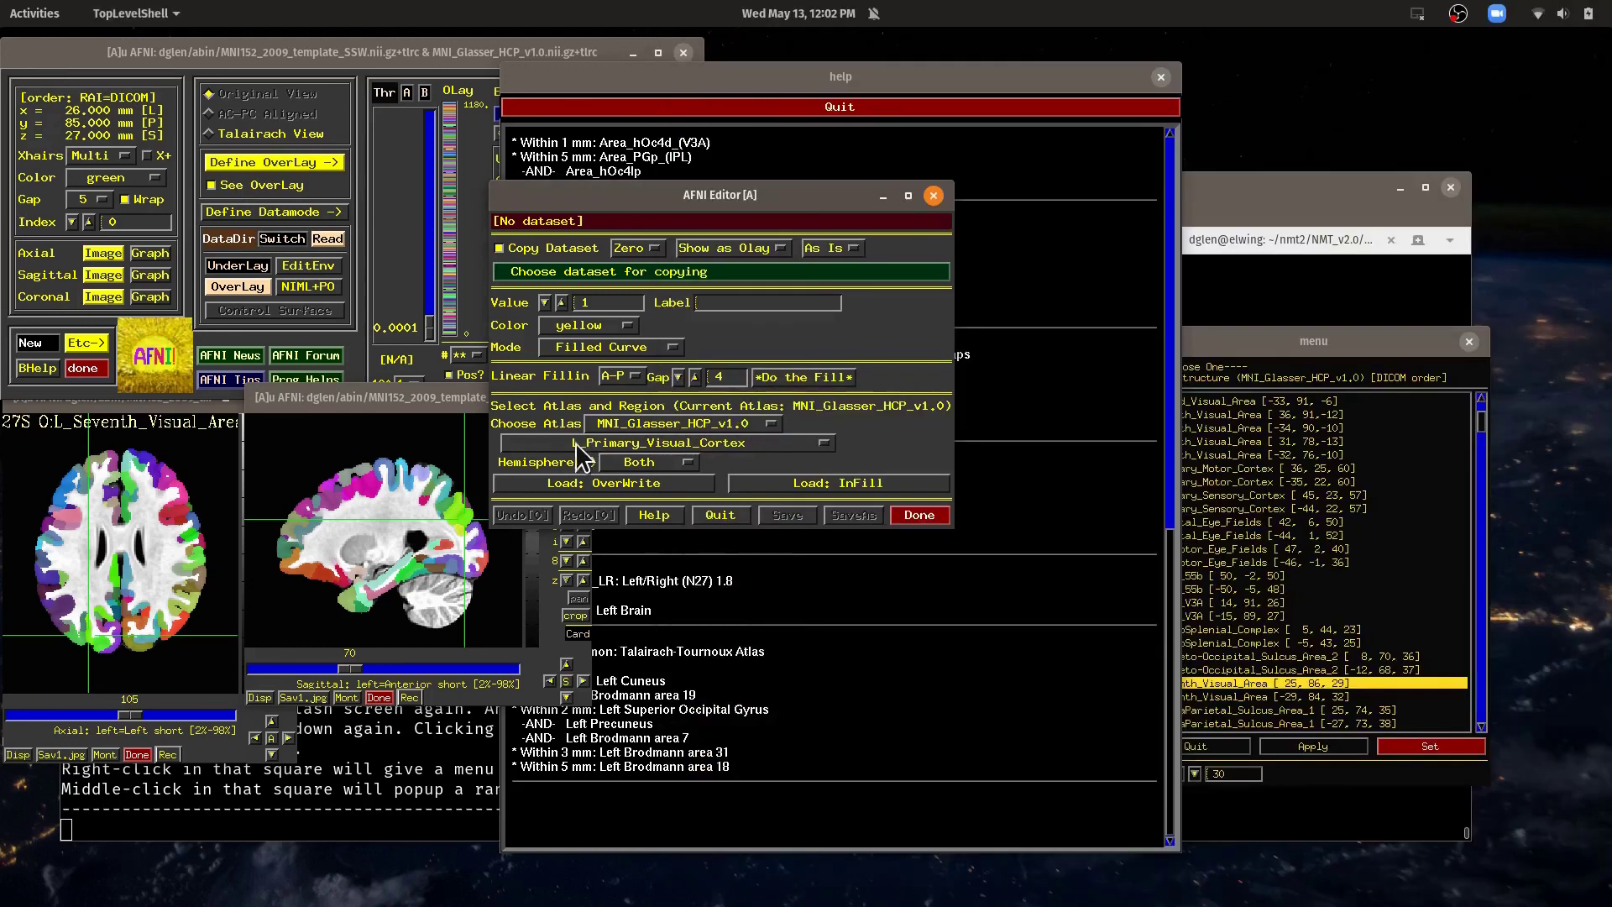
Open the Choose One list of MNI_Glasser_HCP_v1.0 regions and scroll through it.
right_click(496, 442)
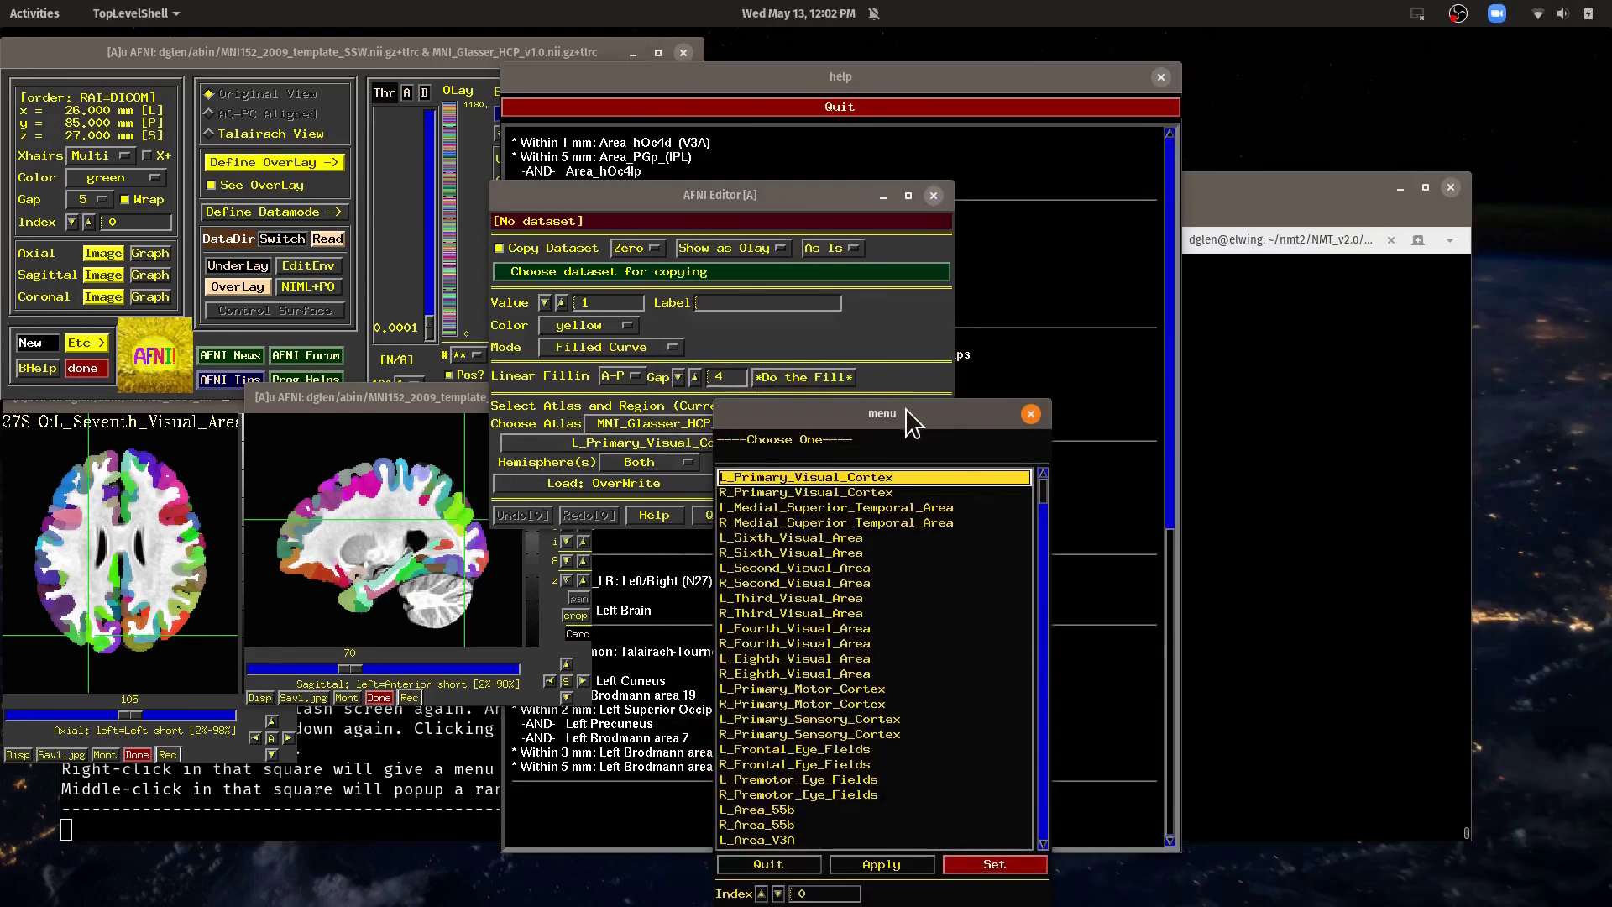
left_click_drag(1044, 504, 1028, 642)
scroll(1033, 743, "up", 10)
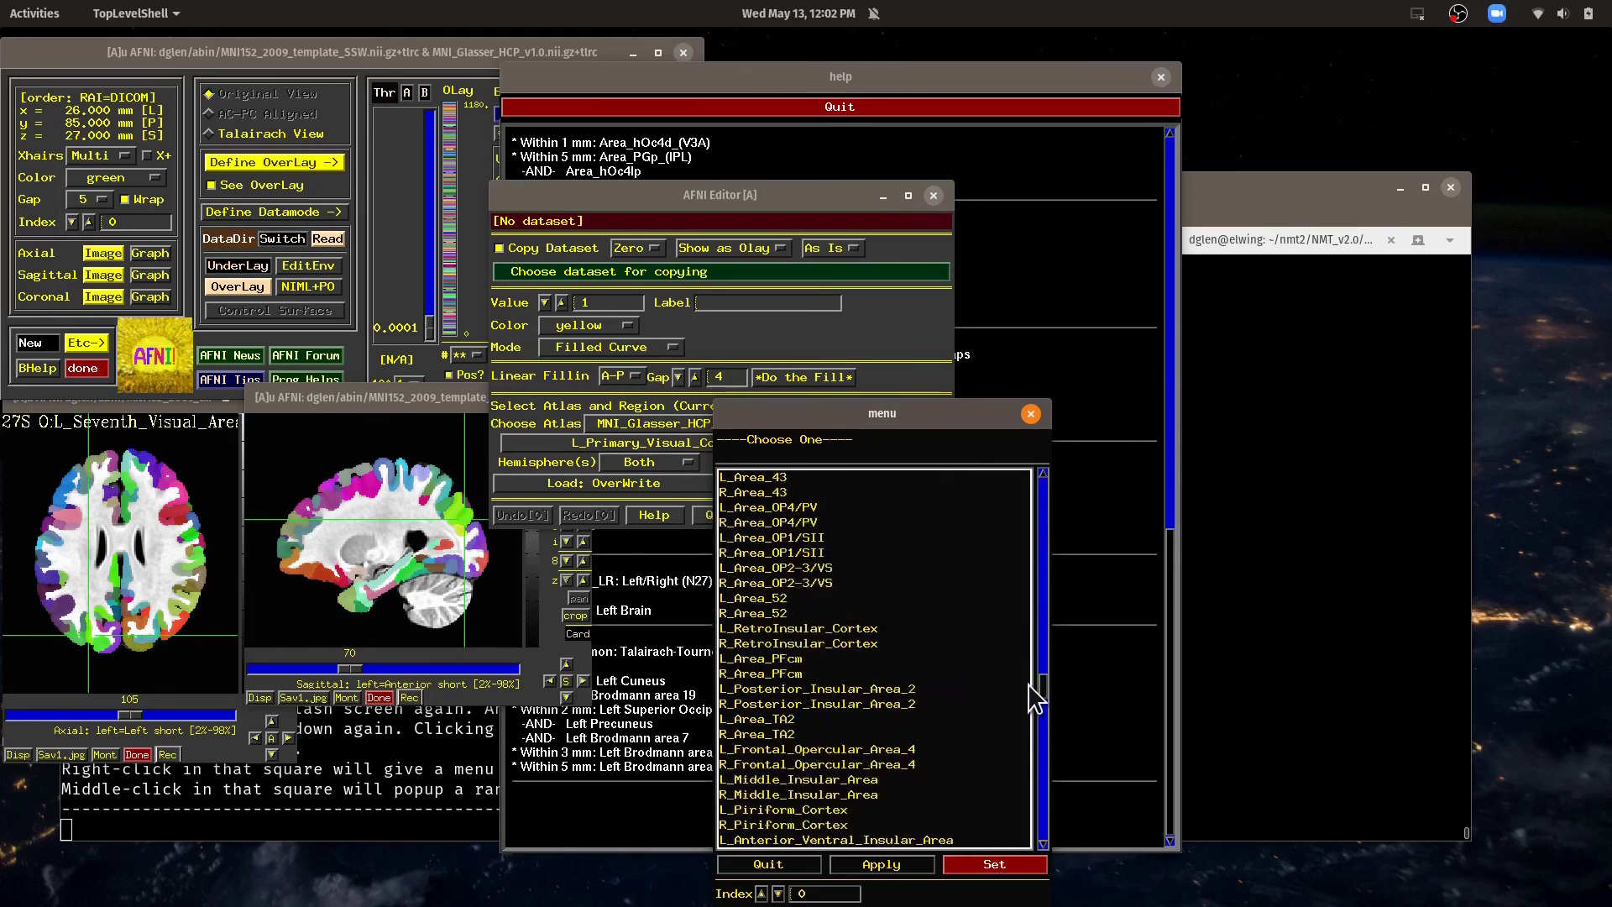